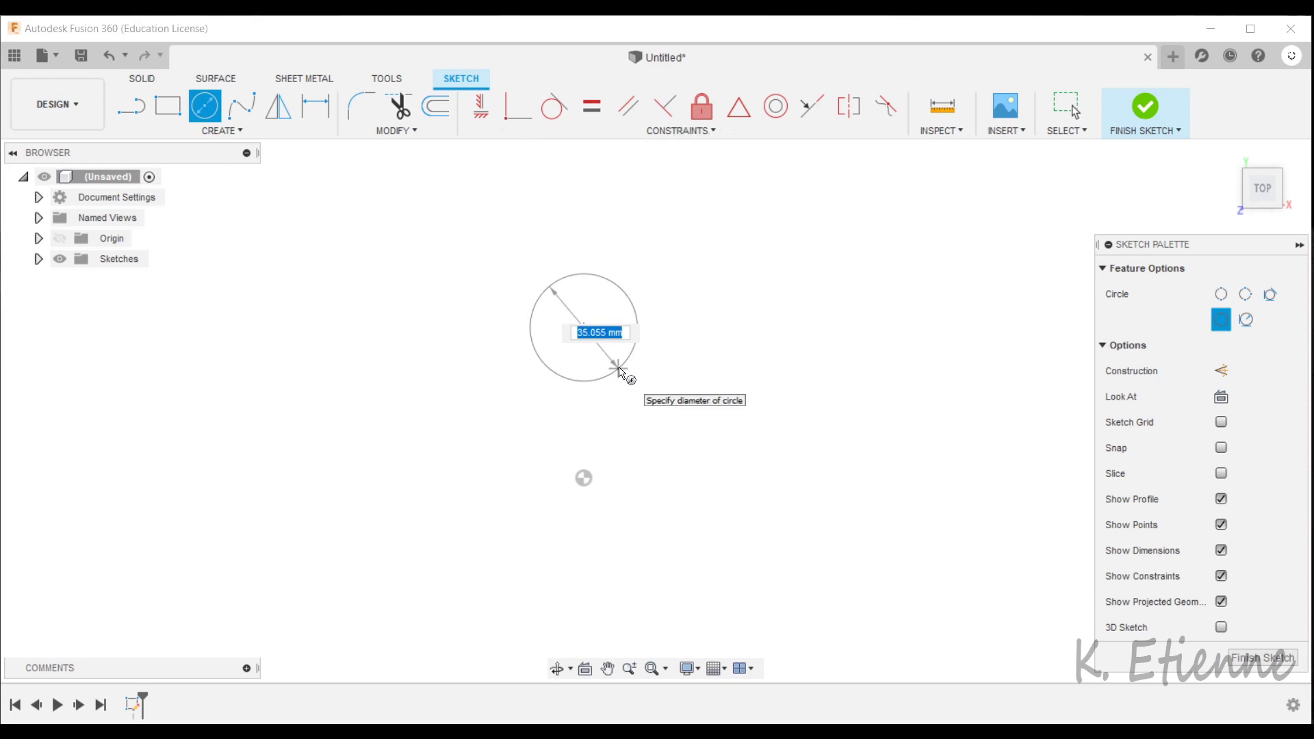
Step: Set the circle's diameter to 20 mm and offset it outward by 1 mm to form a concentric outer circle
text(20)
key(Return)
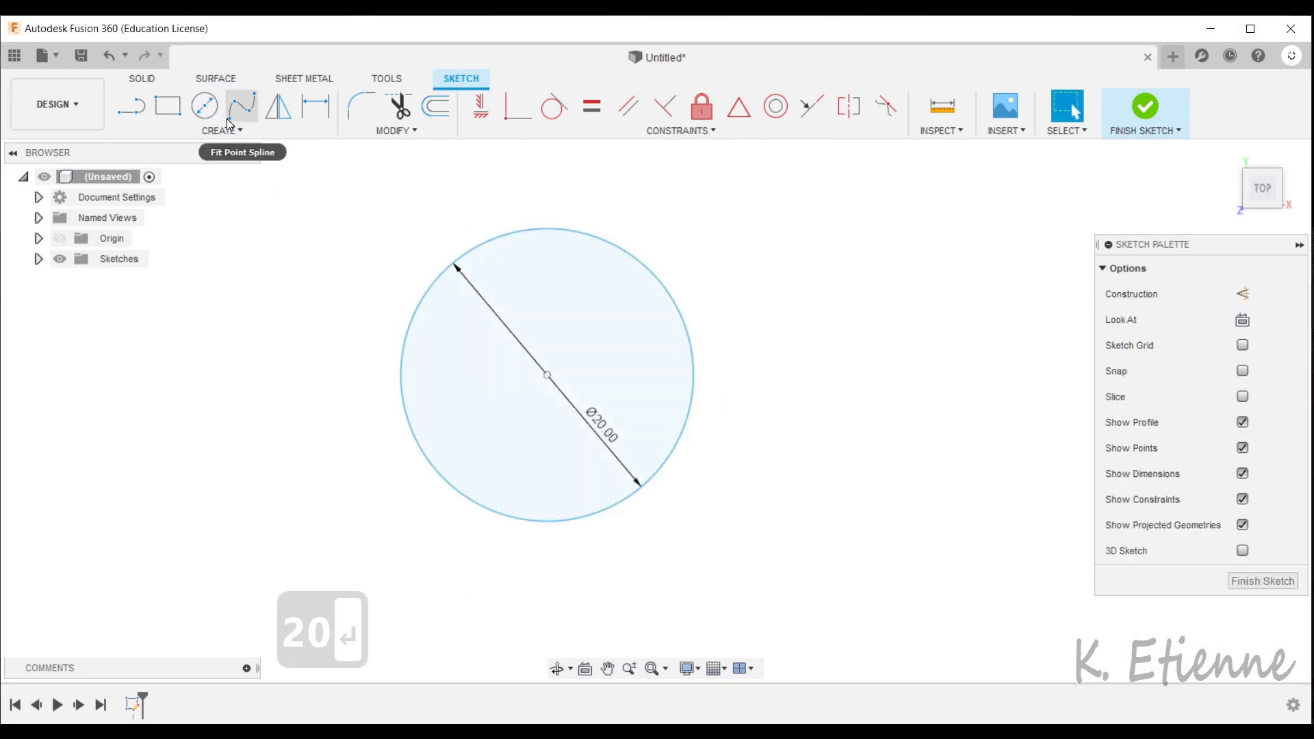
click(399, 130)
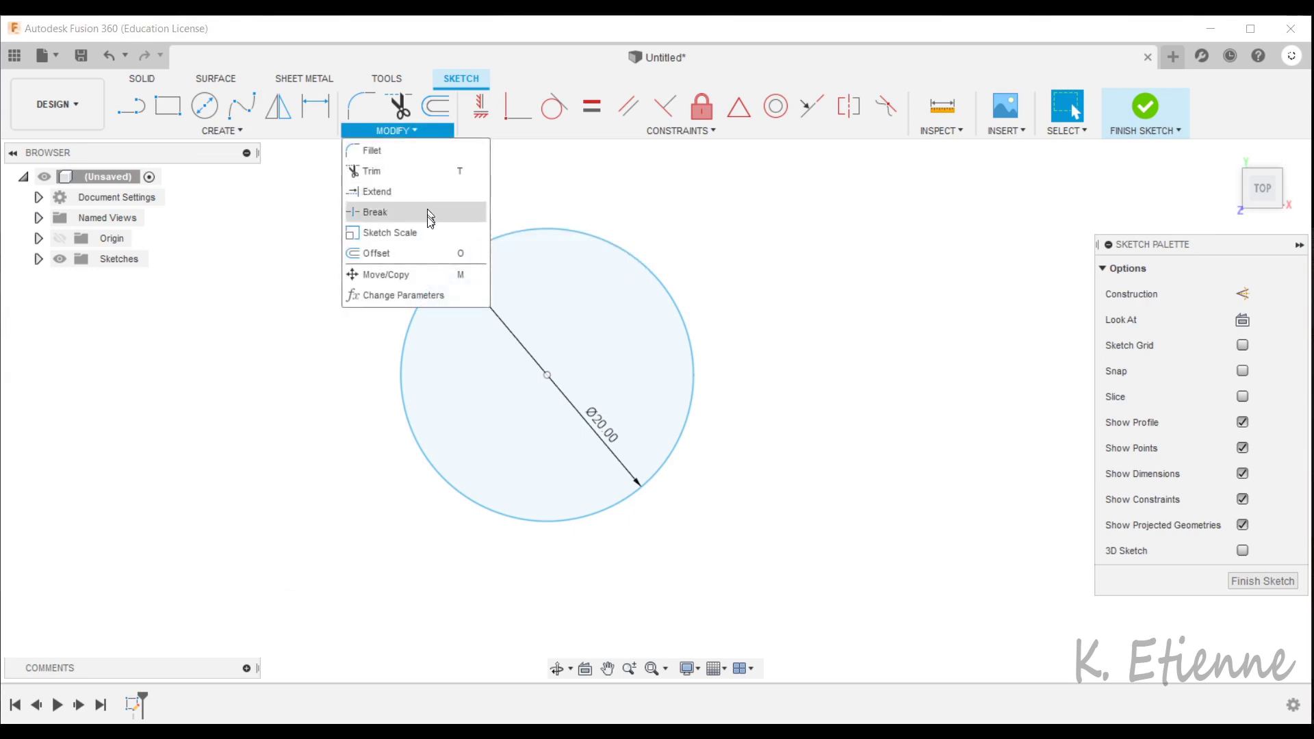
click(428, 256)
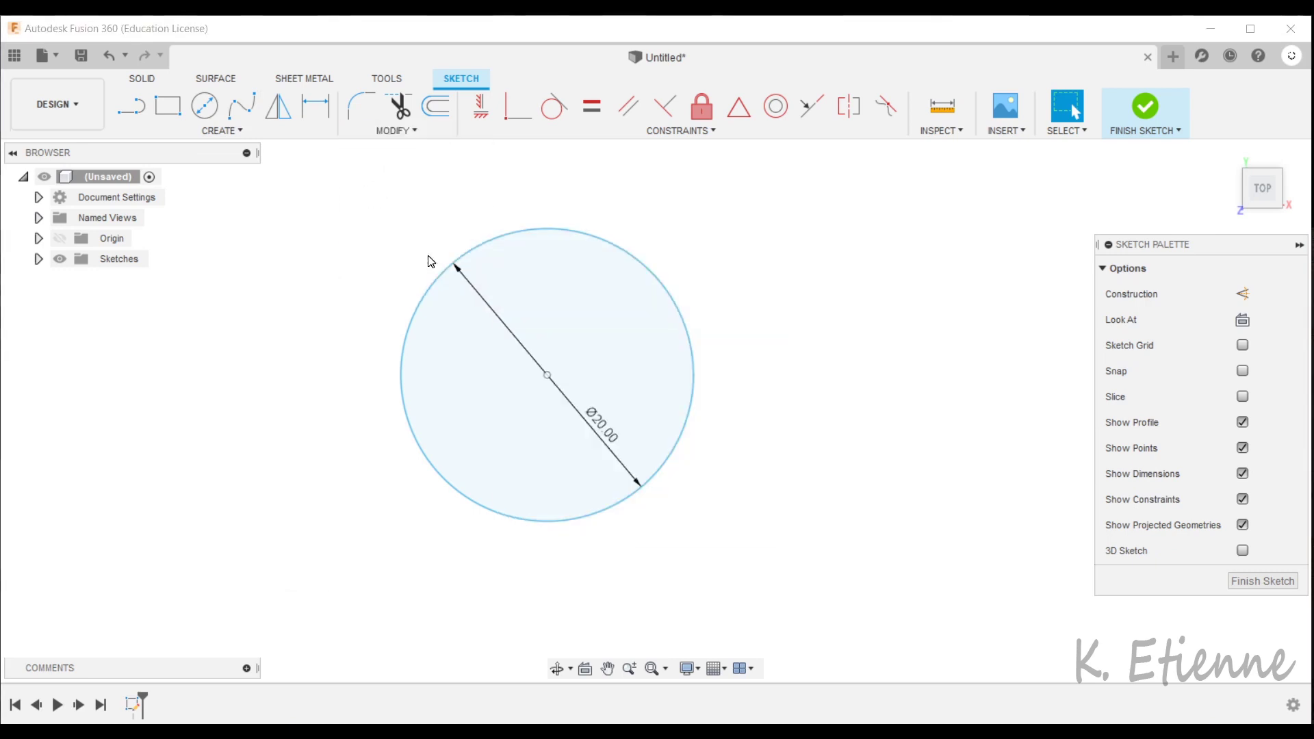
click(689, 414)
text(1)
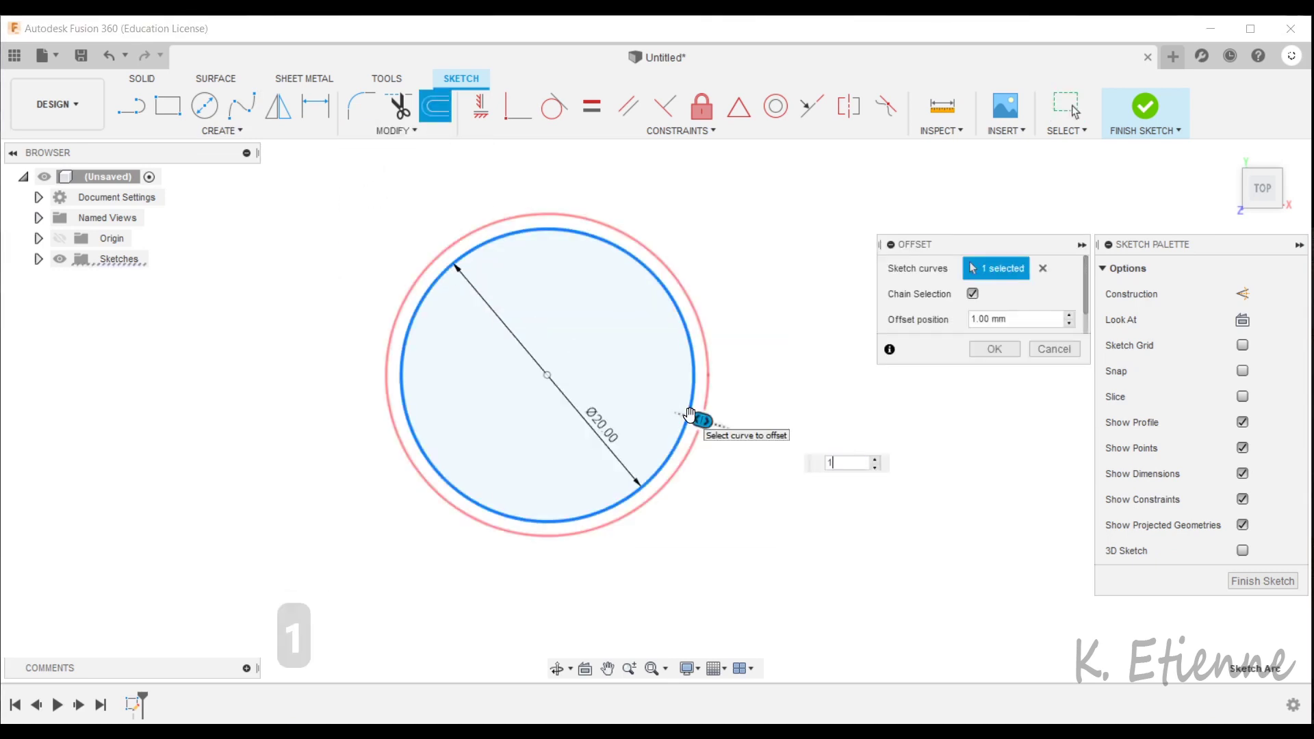
key(Return)
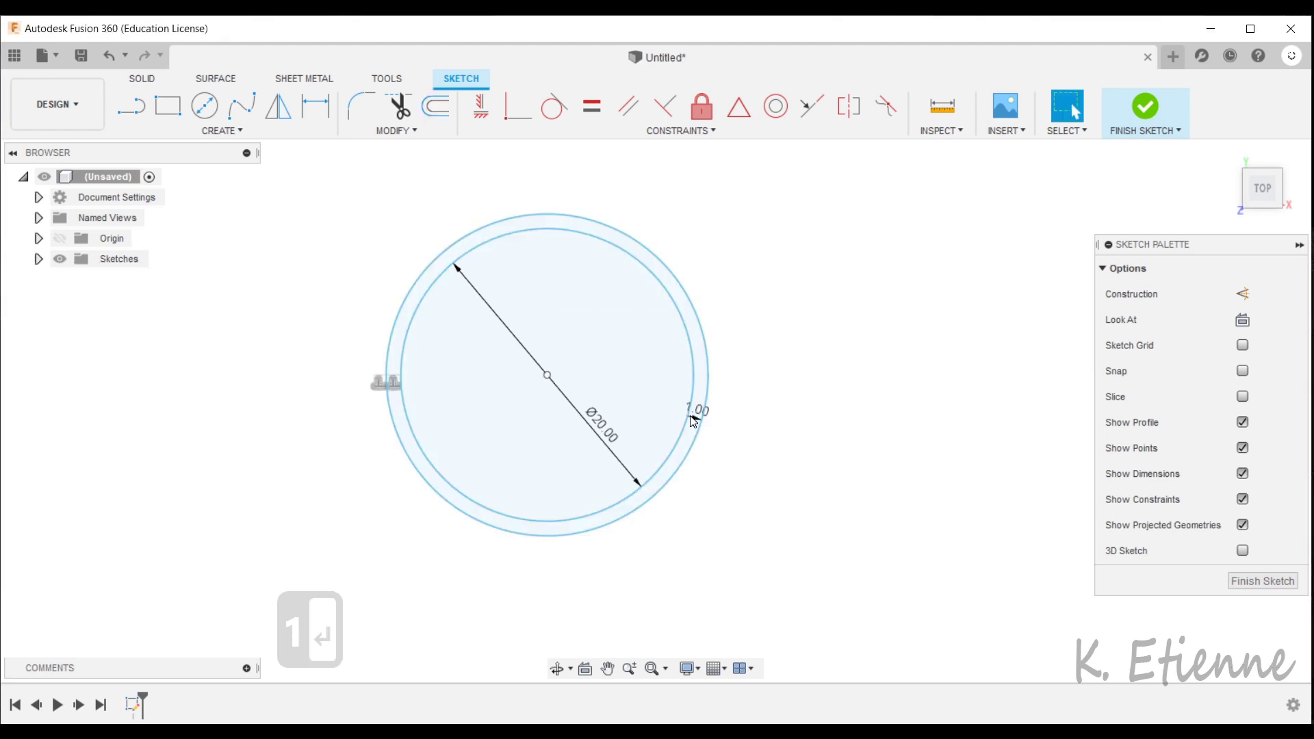
Step: Finish the sketch and extrude the narrow ring profile between the two circles by 4 mm as a new body
click(1230, 568)
scroll(604, 486, down, 3)
shift+middle_drag(695, 519, 660, 476)
click(167, 106)
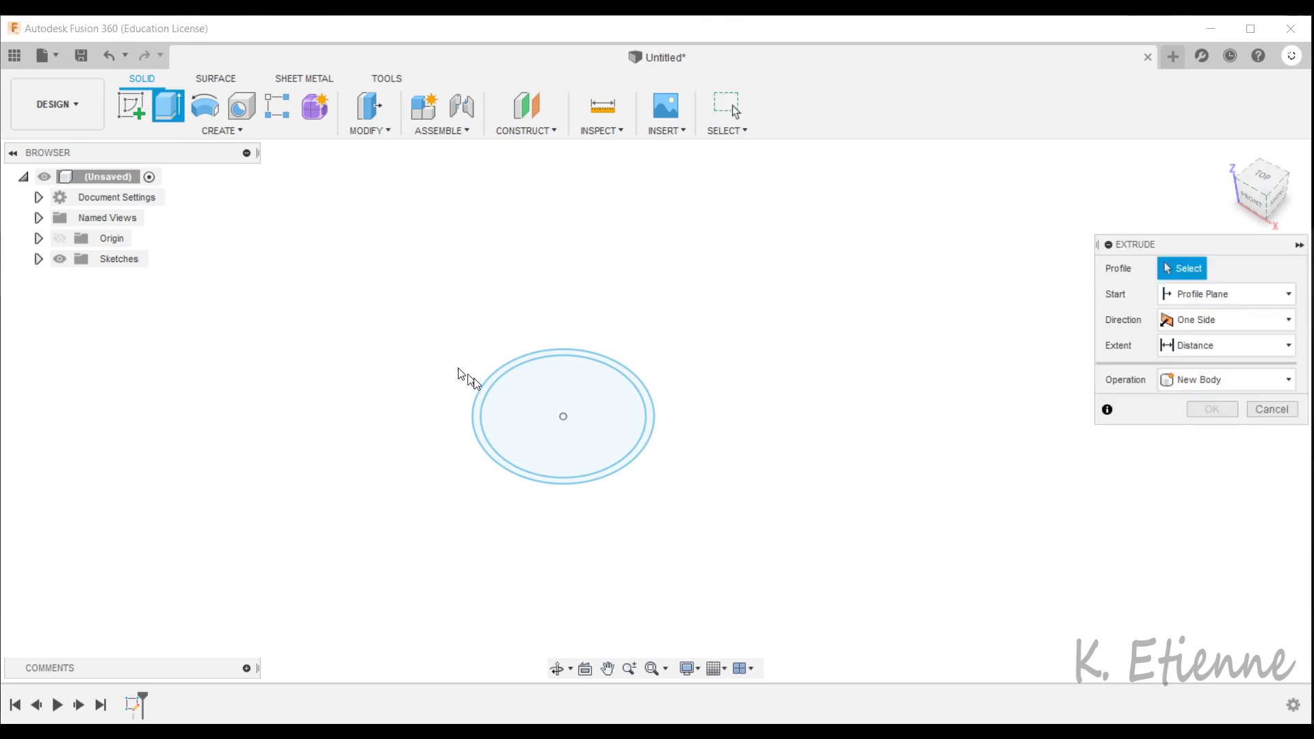
scroll(492, 411, up, 5)
click(449, 429)
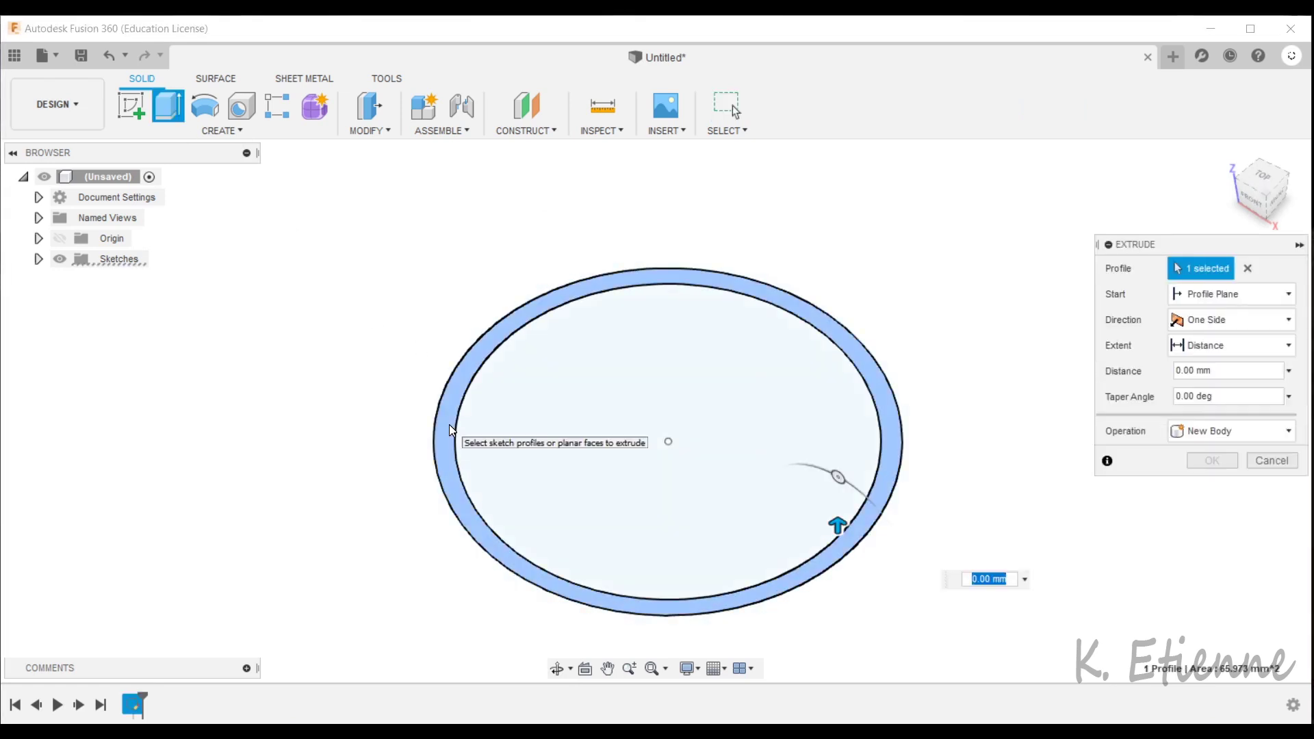
key(Return)
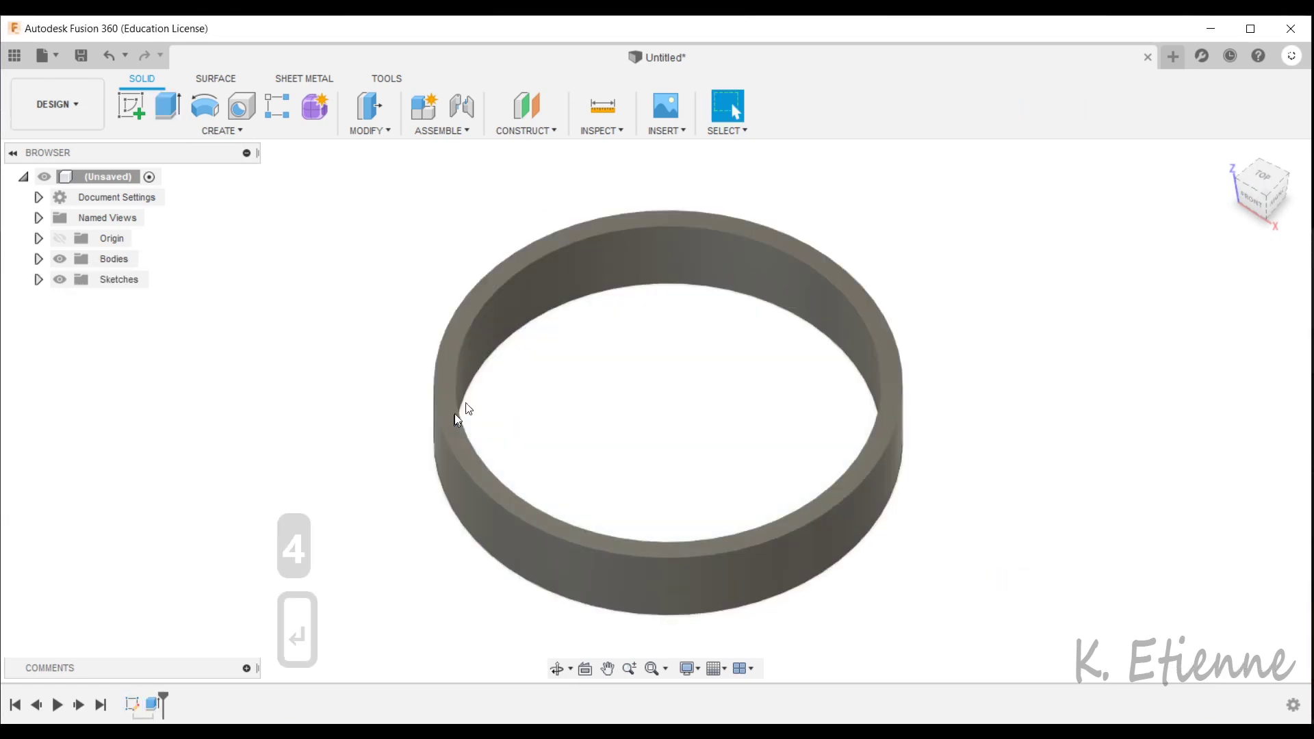
Step: Create a new sketch on the front origin plane, facing the side of the ring
scroll(464, 410, down, 3)
shift+middle_drag(340, 501, 372, 458)
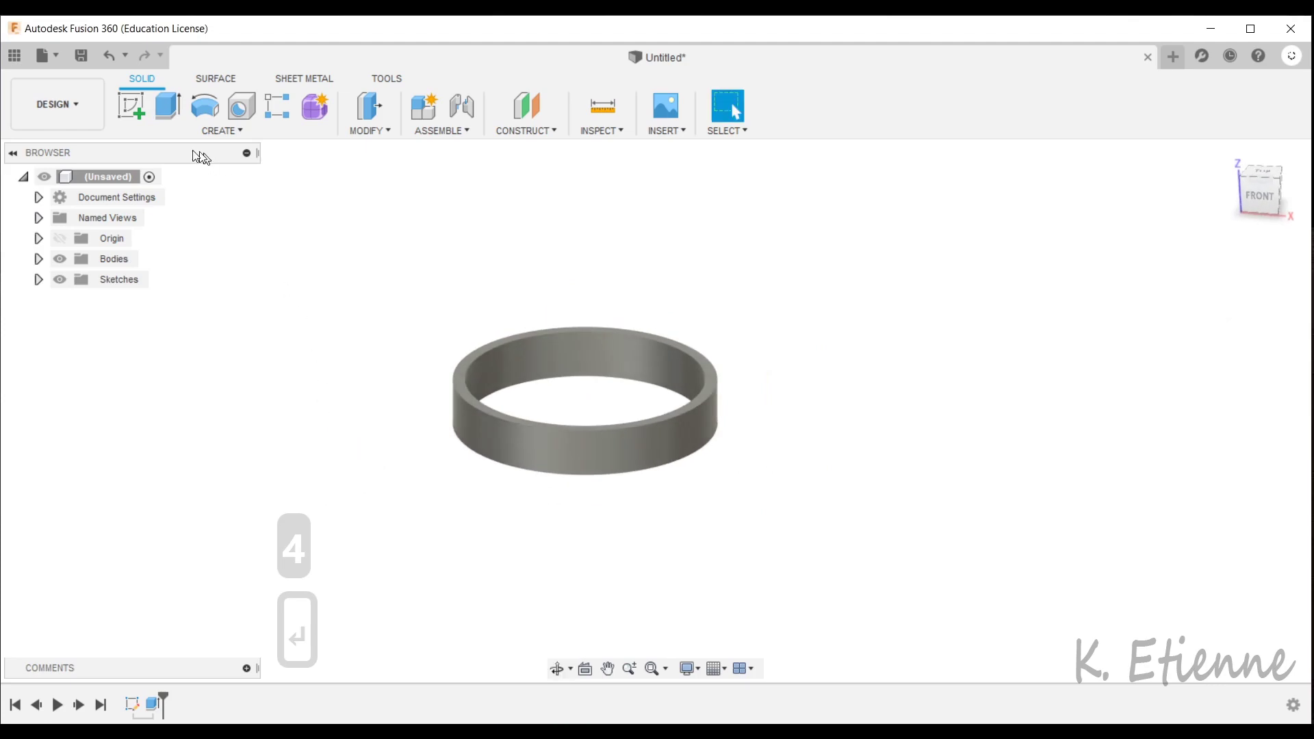
click(132, 110)
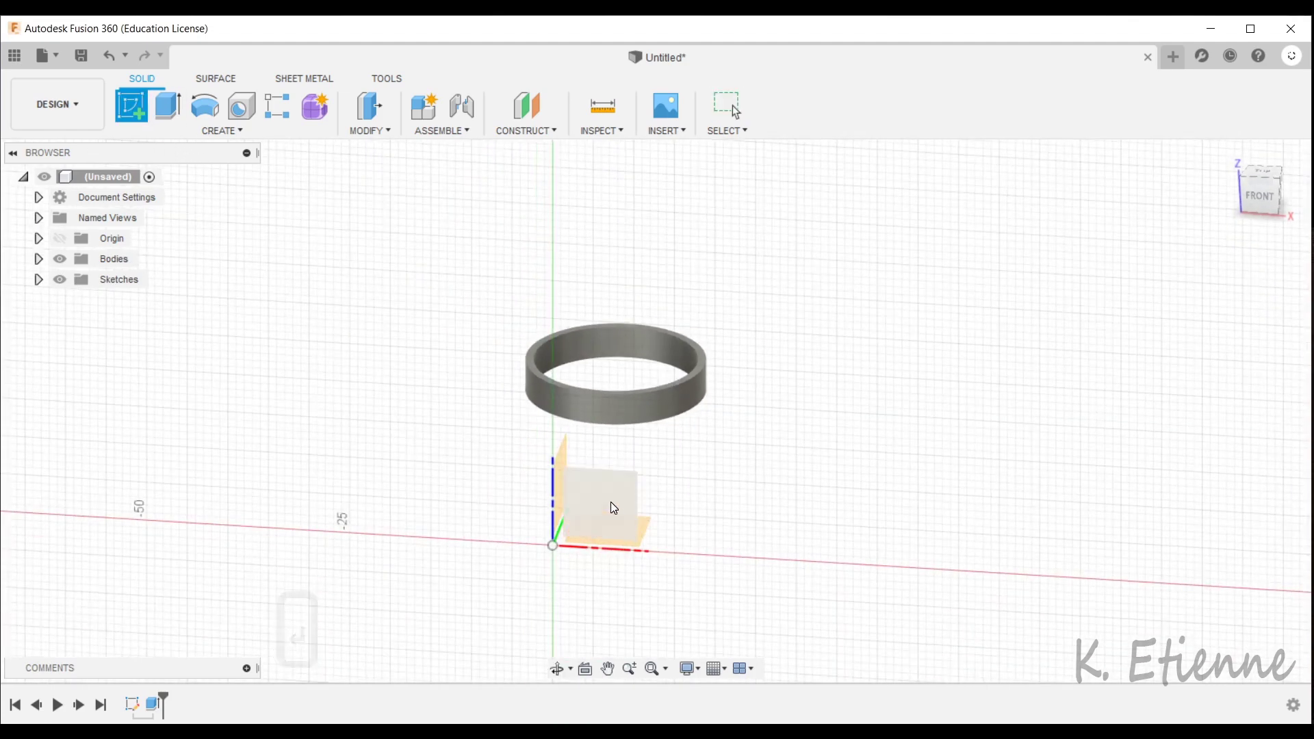
click(613, 509)
scroll(419, 443, up, 5)
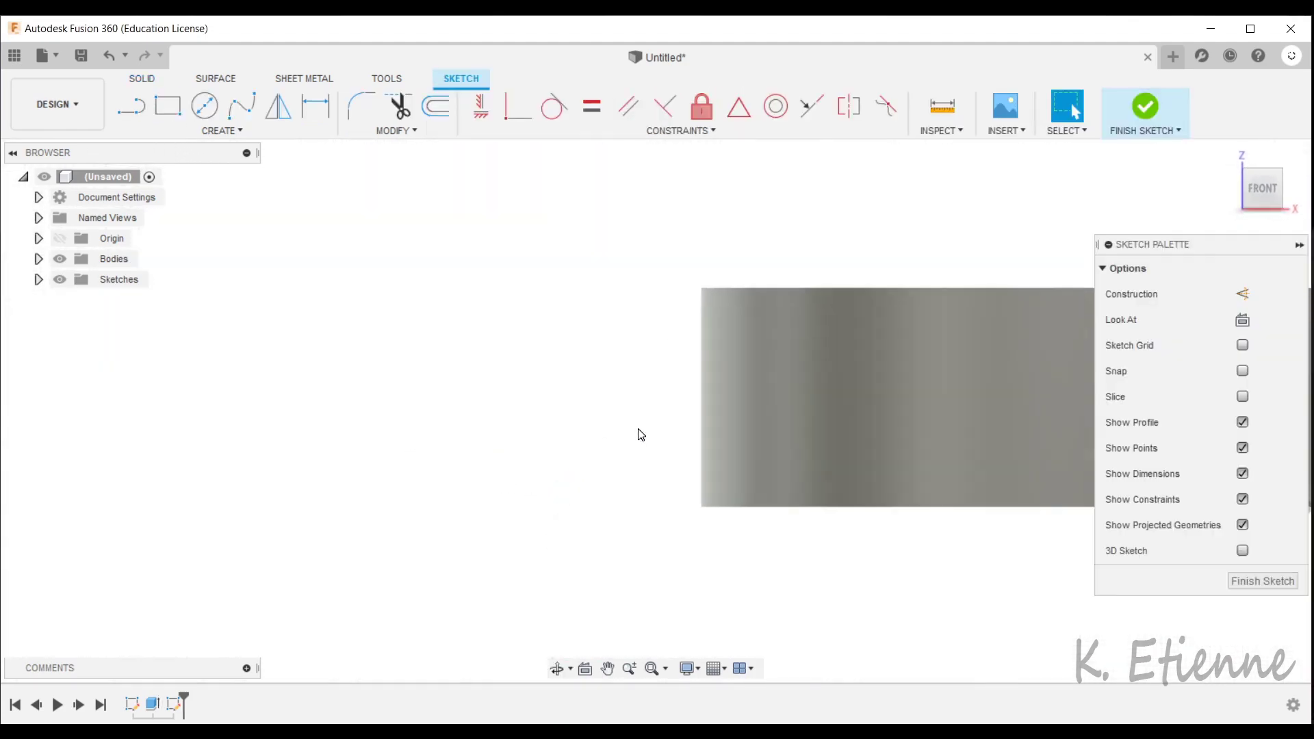
Step: Beside the ring, draw half a heart from a vertical line about 0.5 mm long continued by two tangent arcs
click(140, 116)
scroll(698, 467, up, 3)
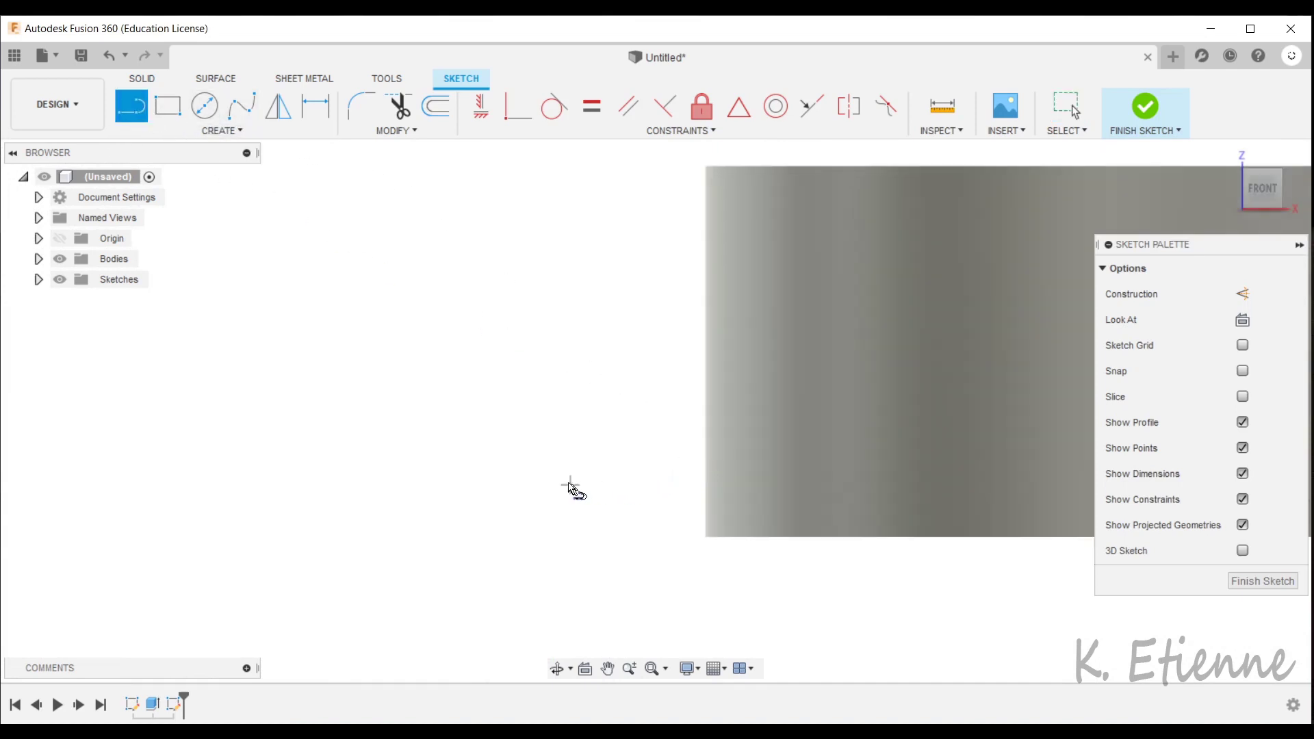
click(503, 477)
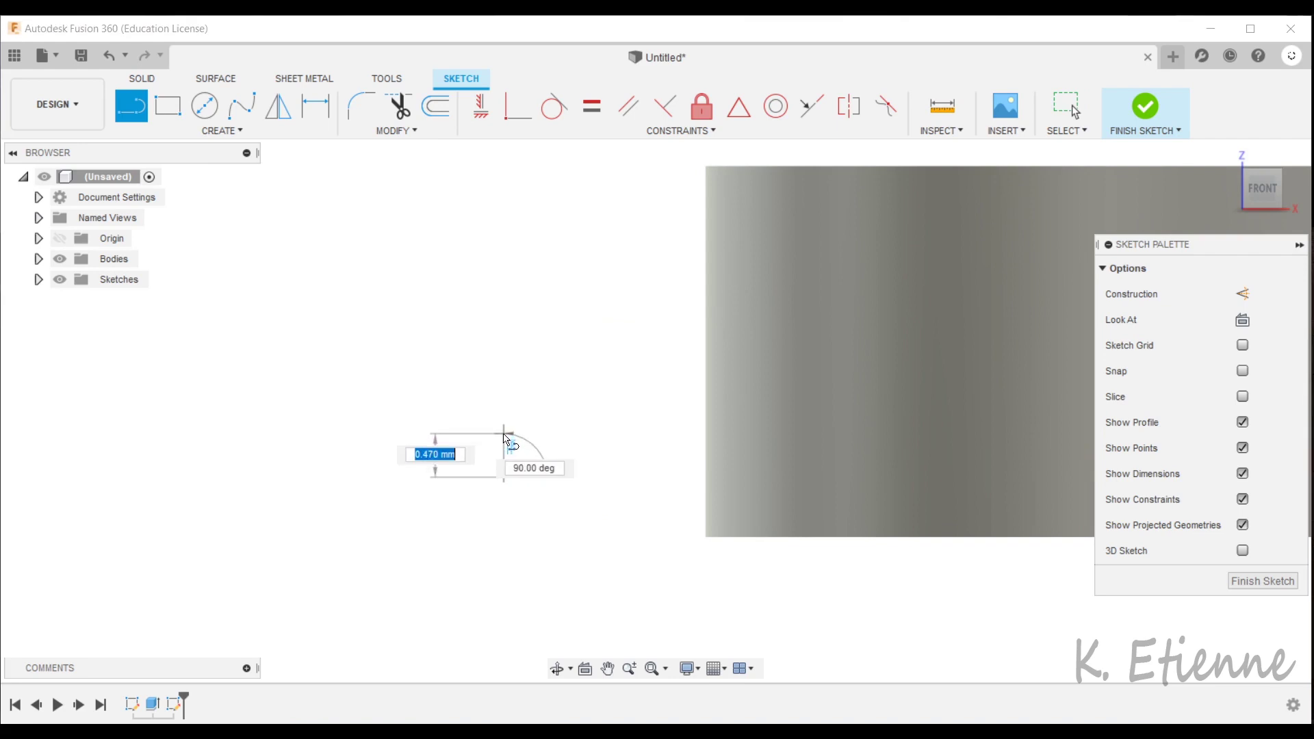
click(503, 430)
drag(504, 430, 504, 270)
key(Escape)
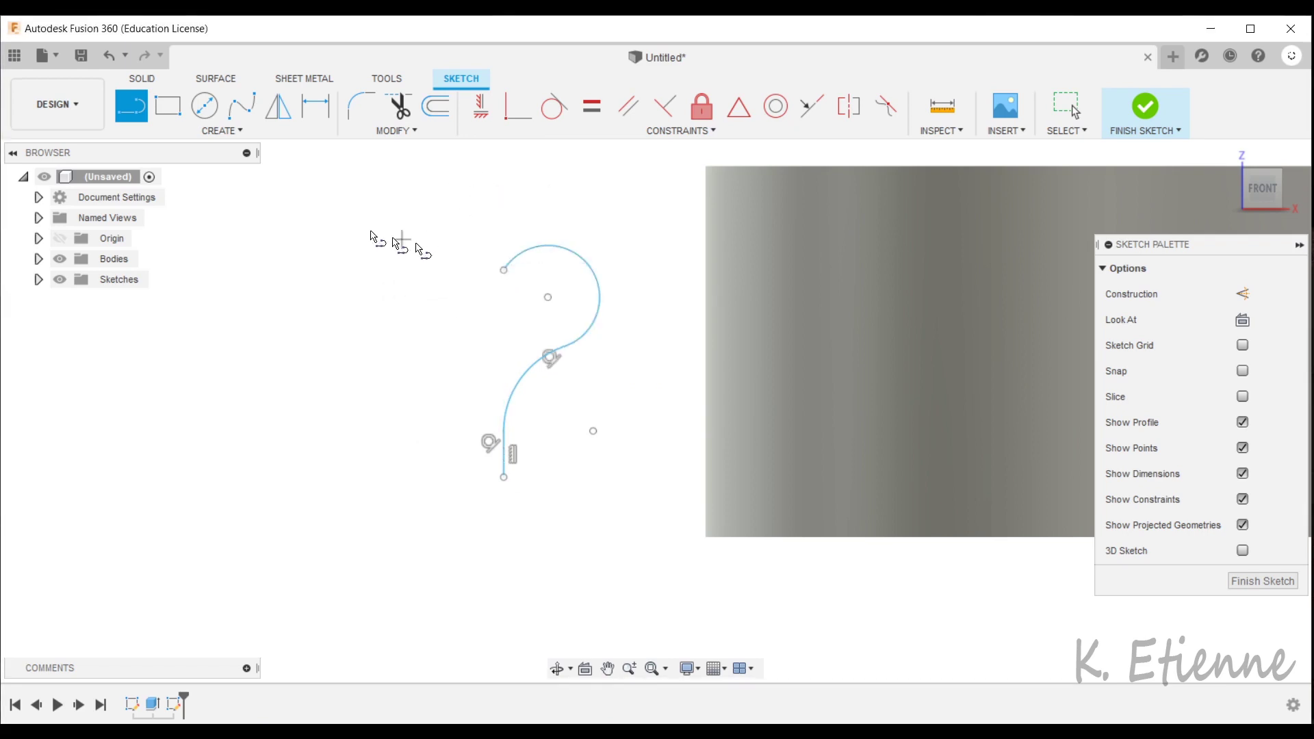
Step: Mirror the two arcs about the short vertical line to complete the heart outline
click(233, 131)
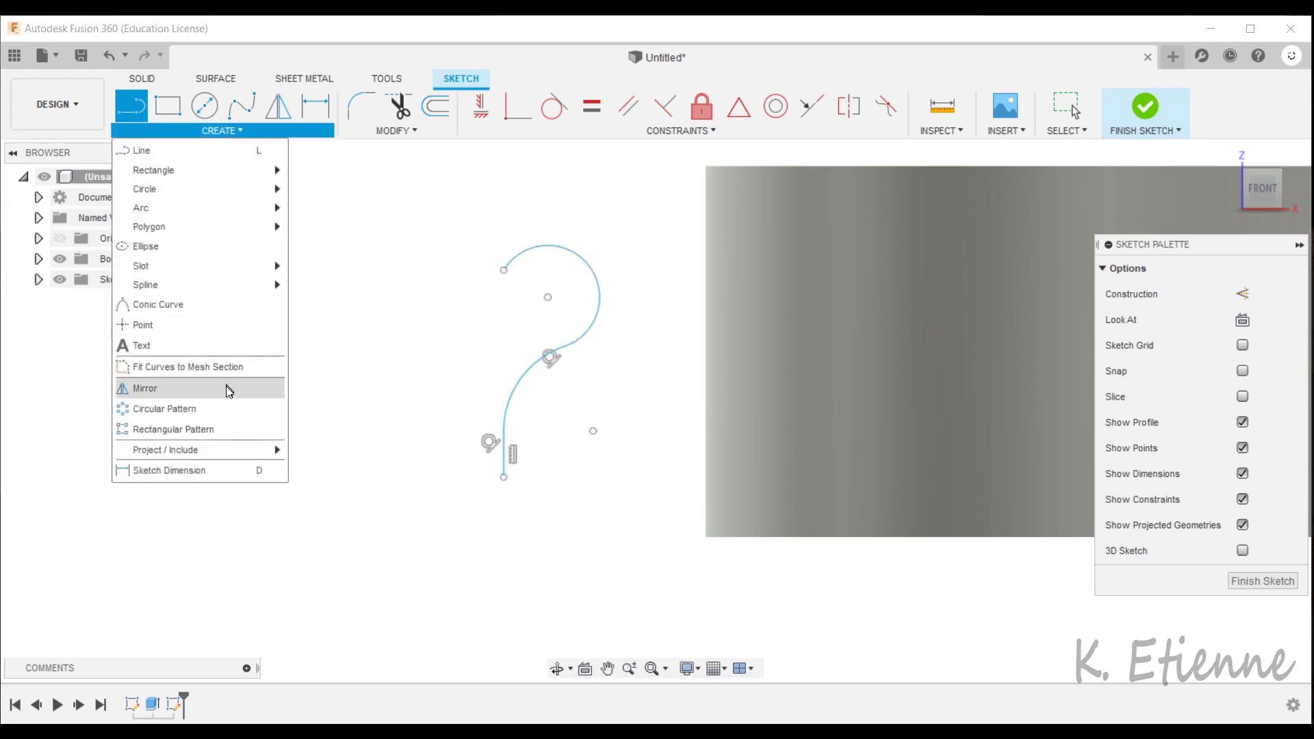
click(232, 386)
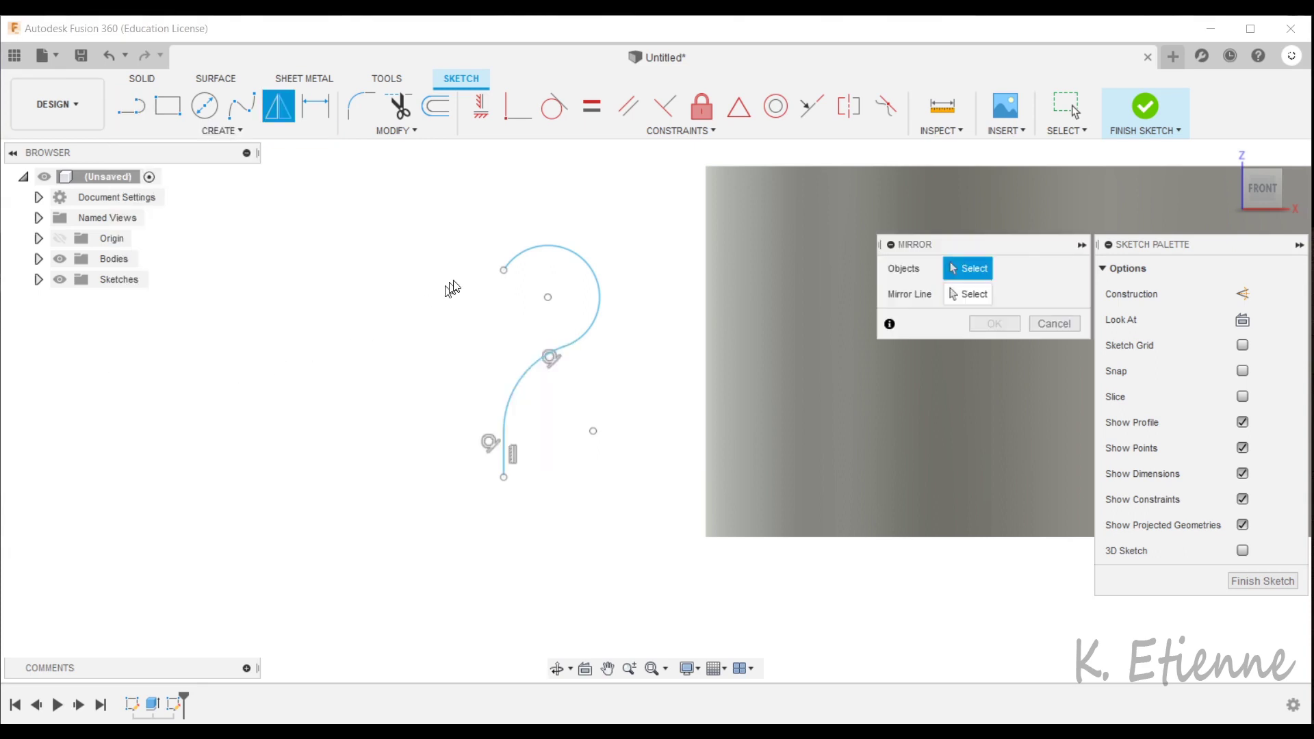
click(519, 258)
click(528, 371)
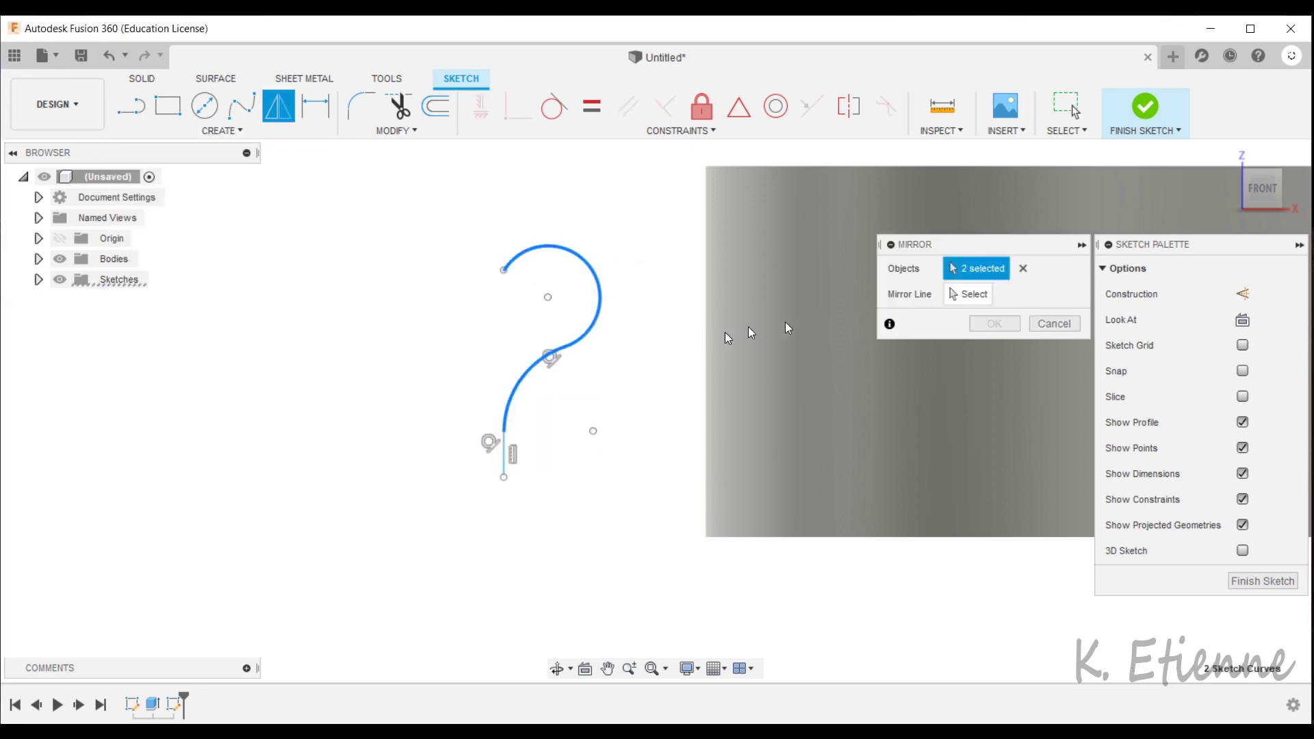
click(960, 297)
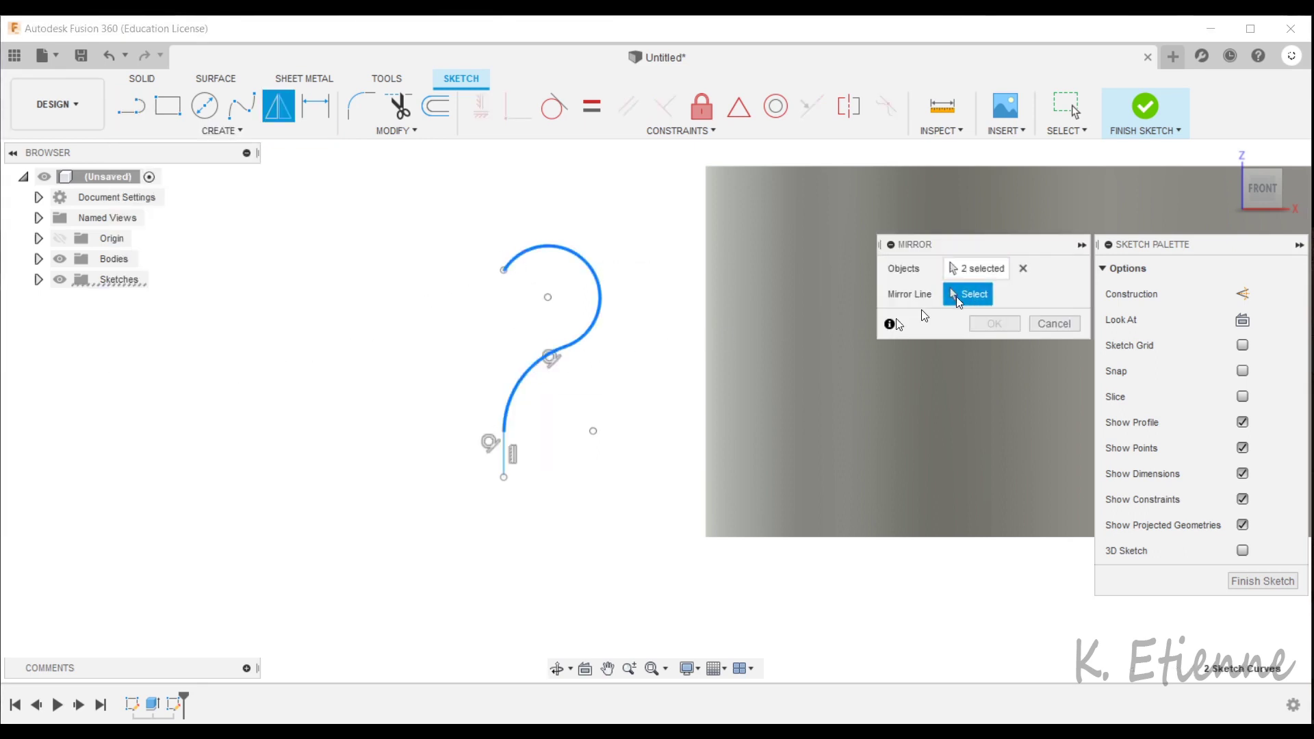
click(506, 465)
click(998, 325)
Step: Measure the length of the ring's outer top edge and copy the value
scroll(438, 452, down, 3)
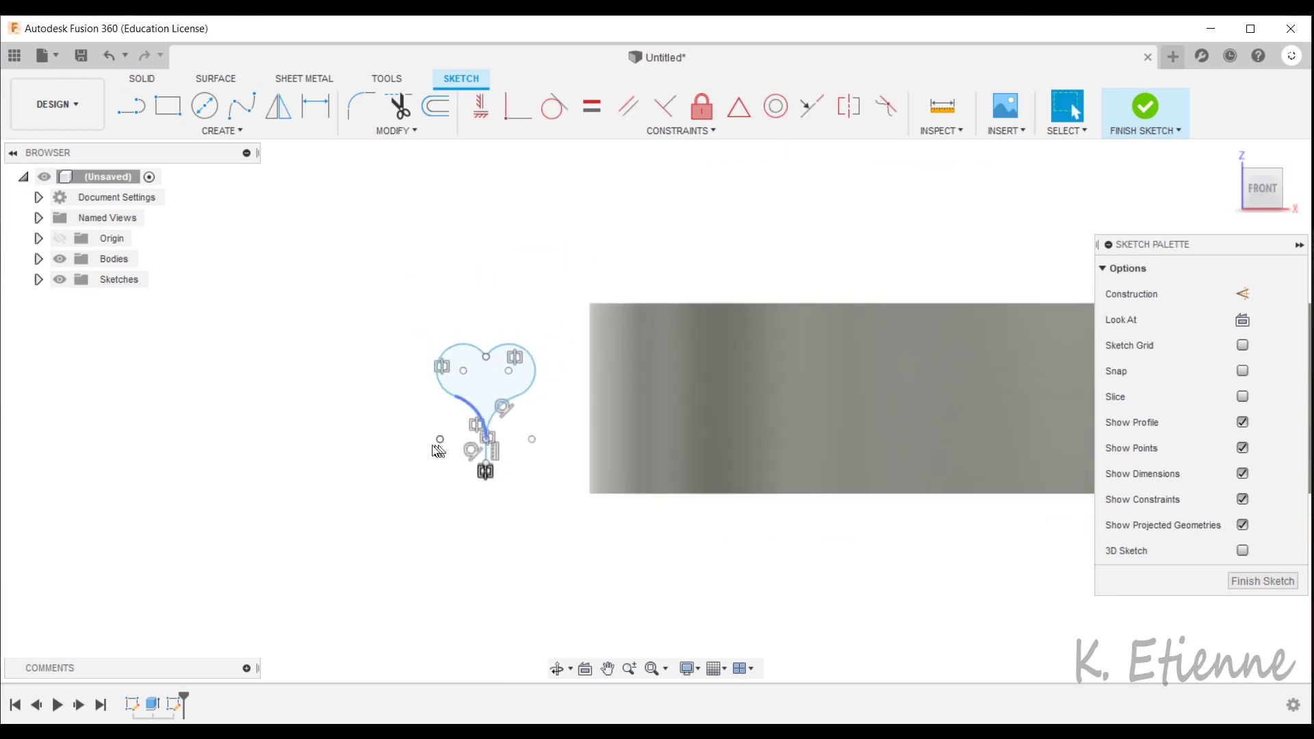
mouse_move(438, 452)
shift+middle_down()
mouse_move(552, 384)
mouse_move(745, 302)
mouse_move(524, 381)
shift+middle_up()
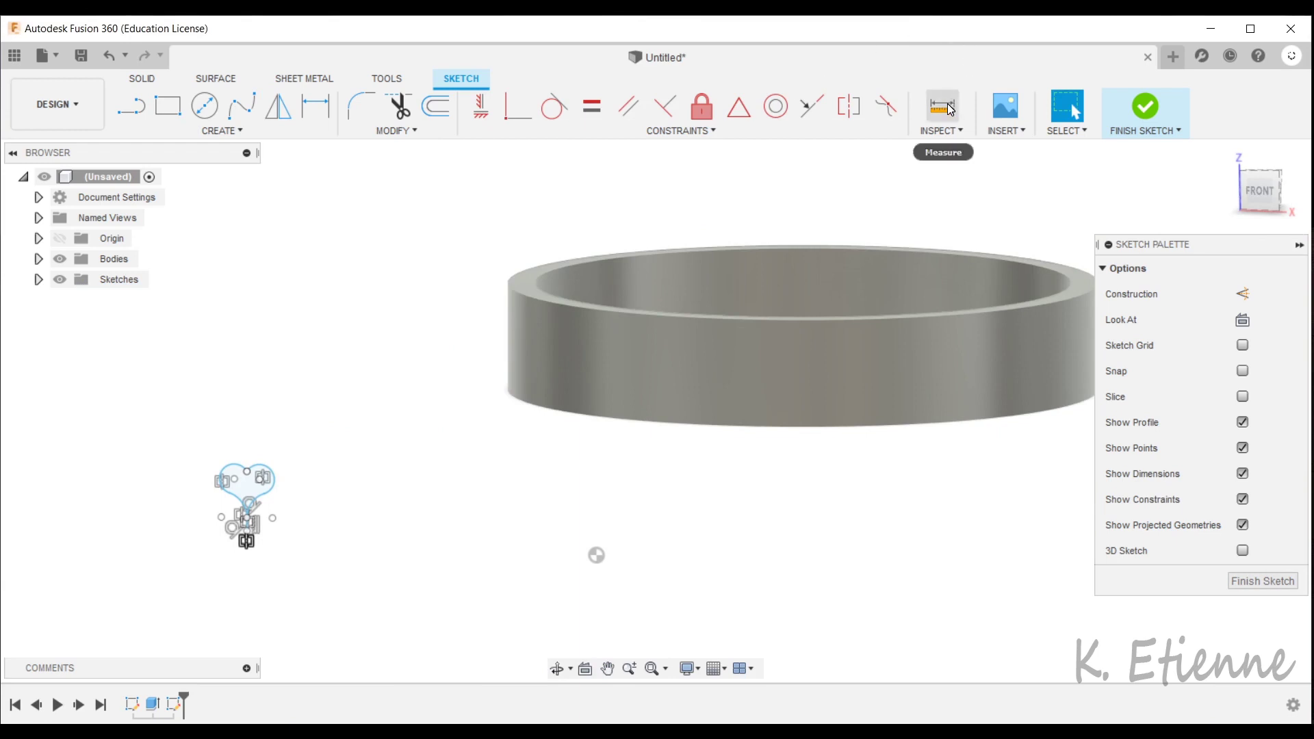
click(947, 104)
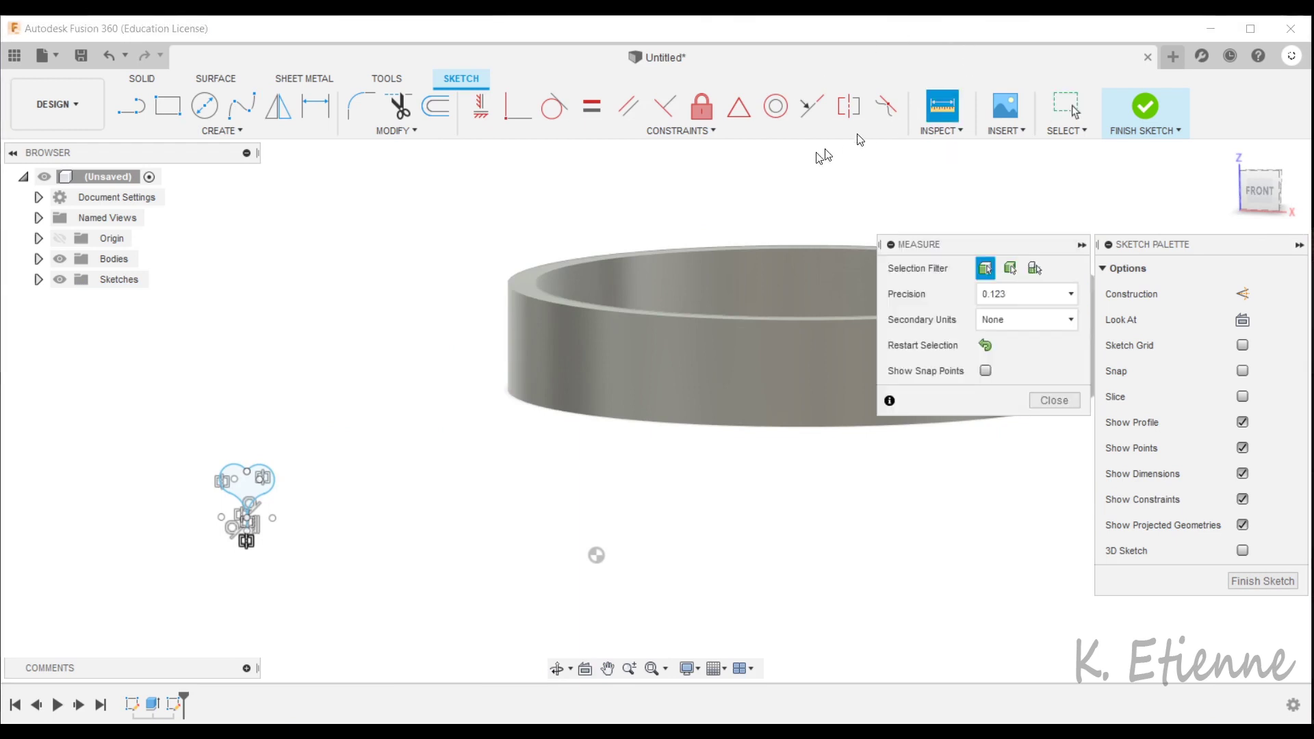
click(658, 315)
drag(988, 244, 974, 244)
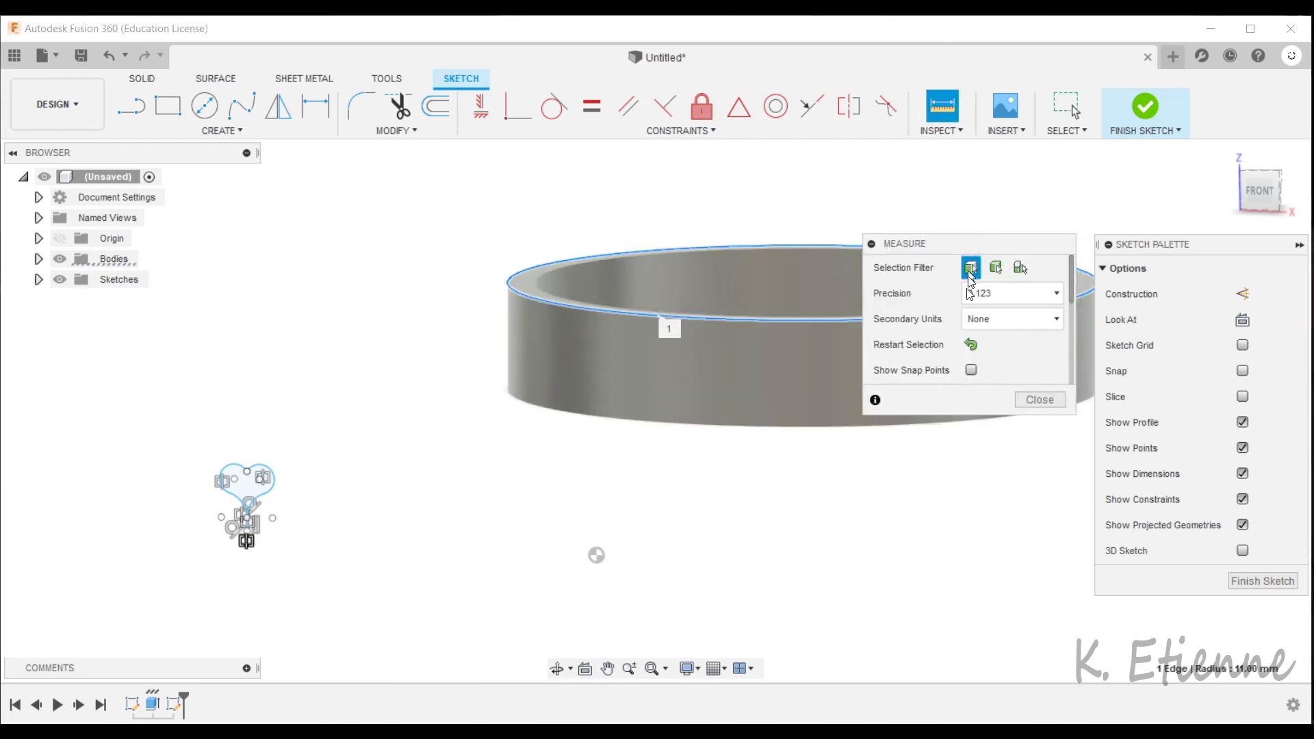
click(970, 345)
click(799, 319)
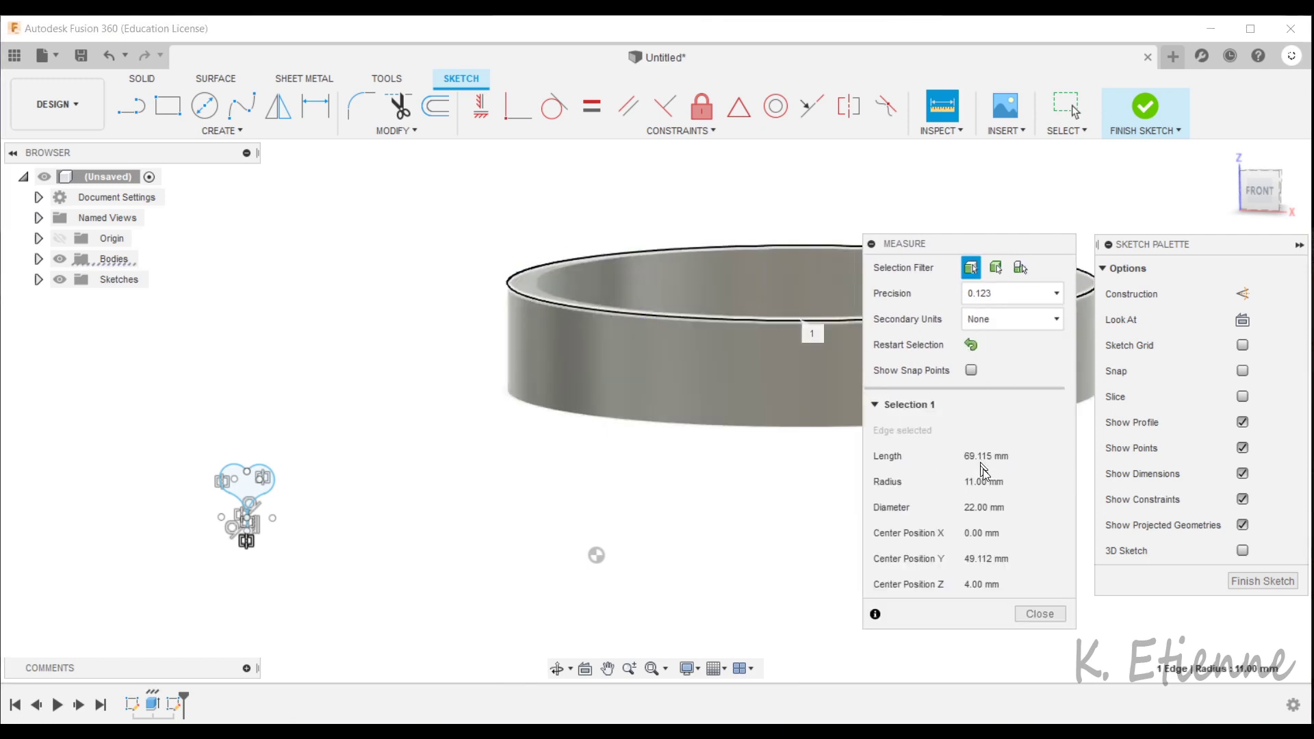
click(1039, 614)
Step: Start a rectangular sketch pattern with the heart's four curves as the objects
scroll(591, 343, down, 3)
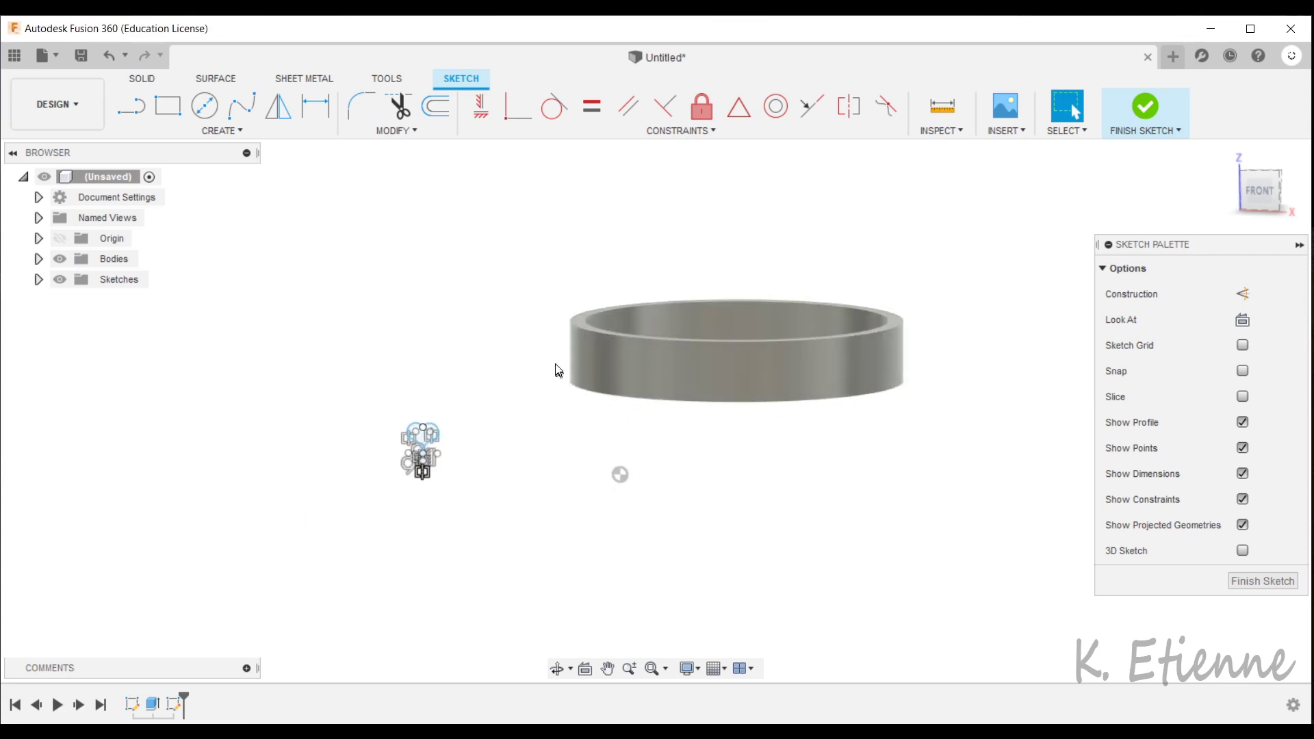
shift+middle_drag(557, 369, 425, 475)
scroll(438, 472, up, 5)
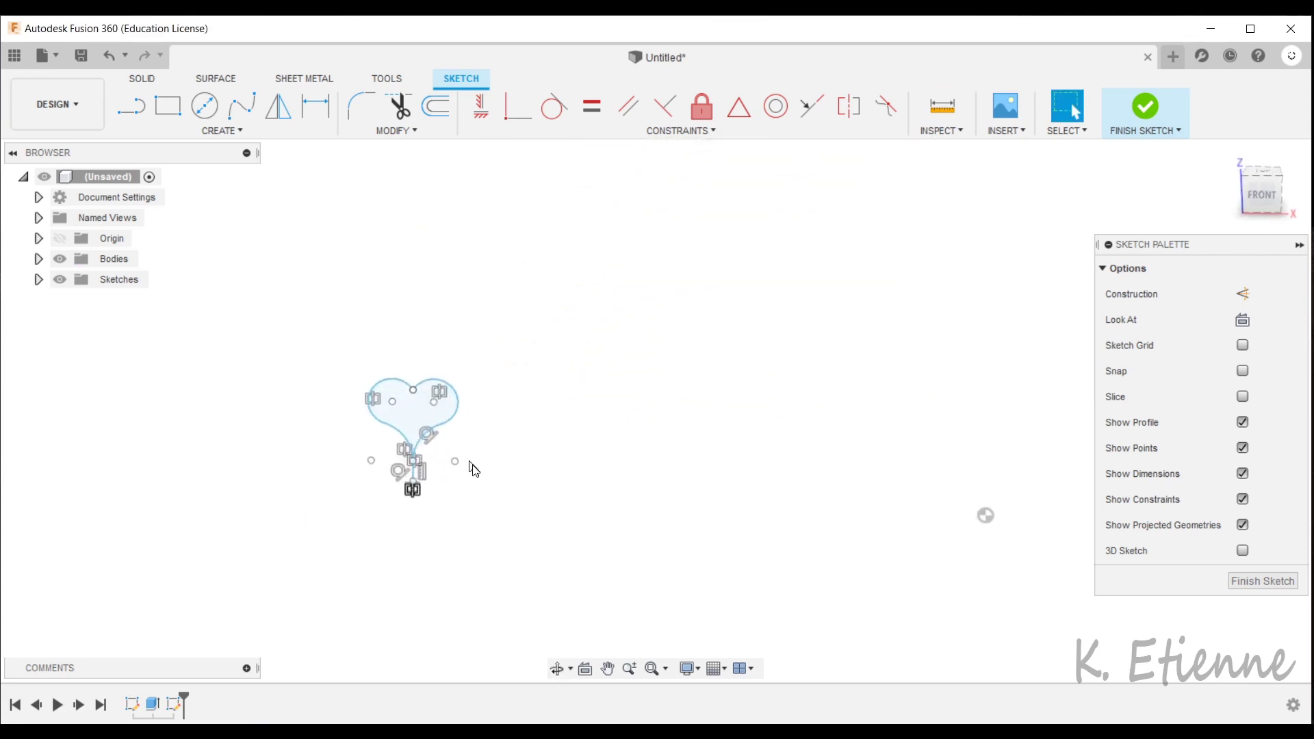
click(226, 131)
click(208, 433)
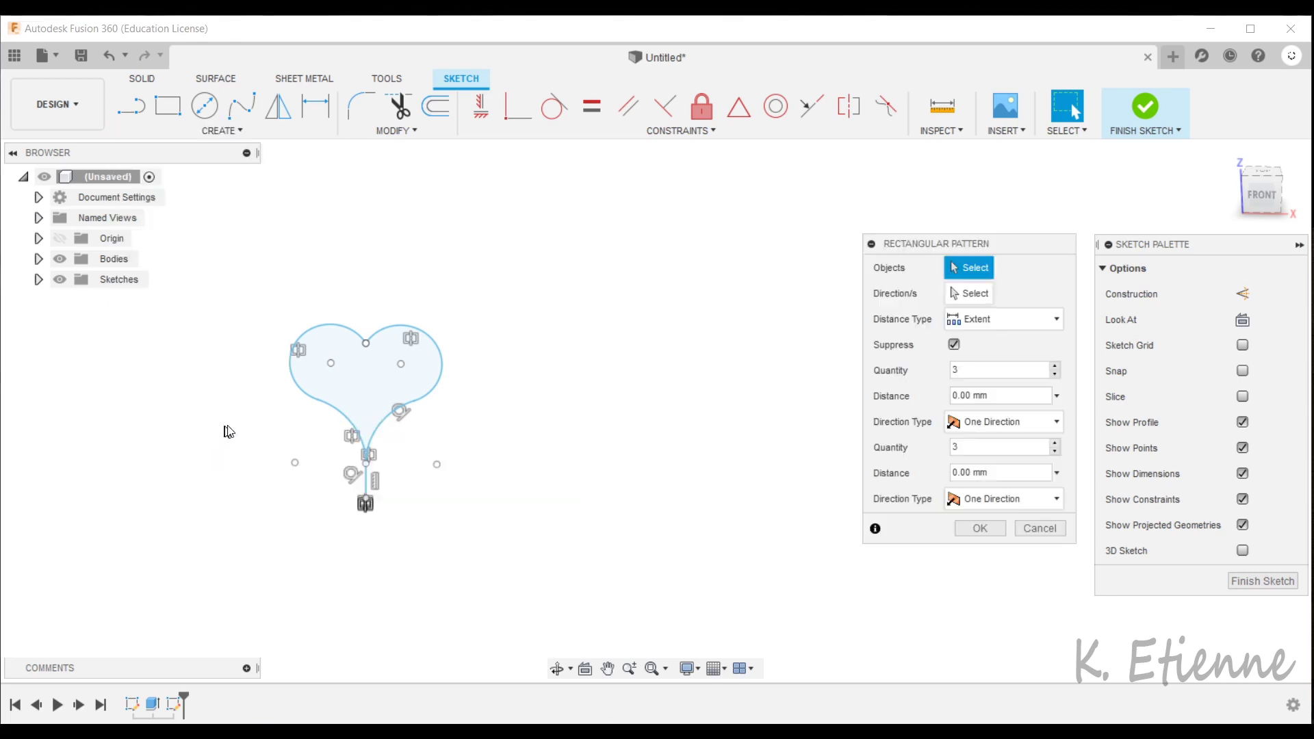
click(305, 331)
click(369, 341)
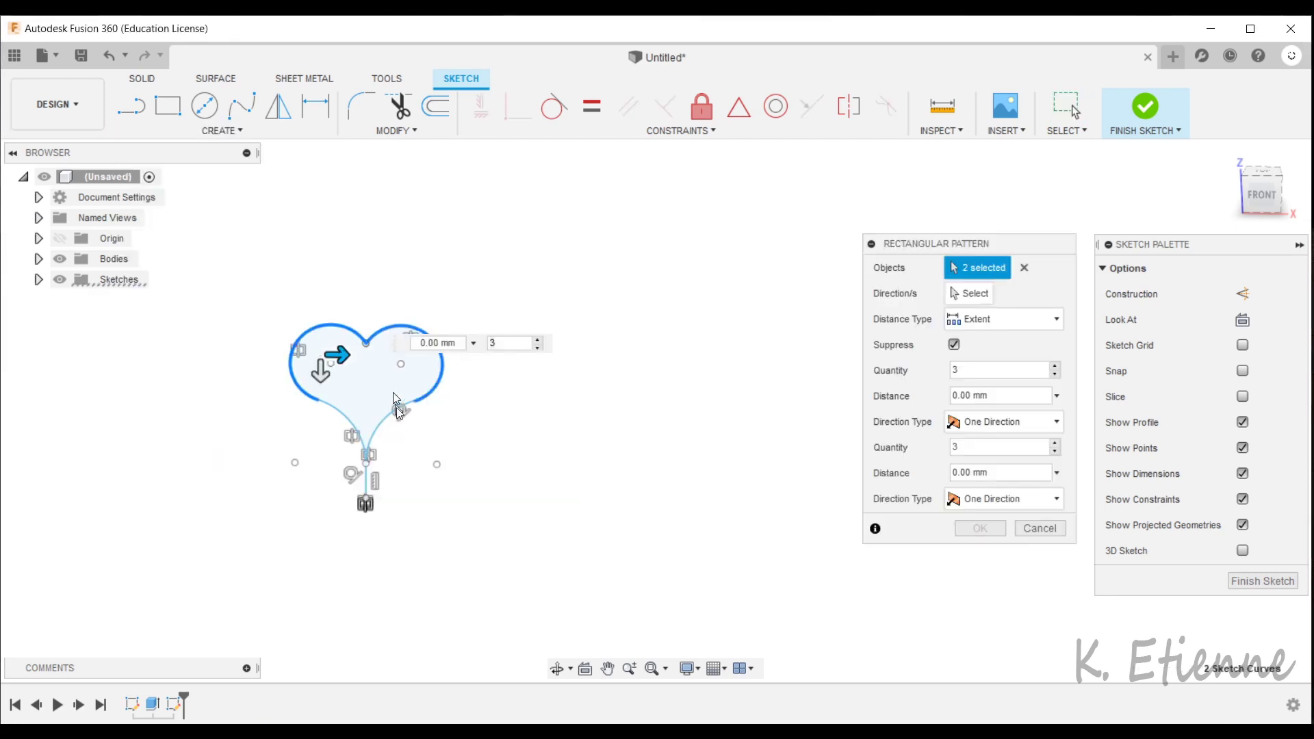
click(344, 422)
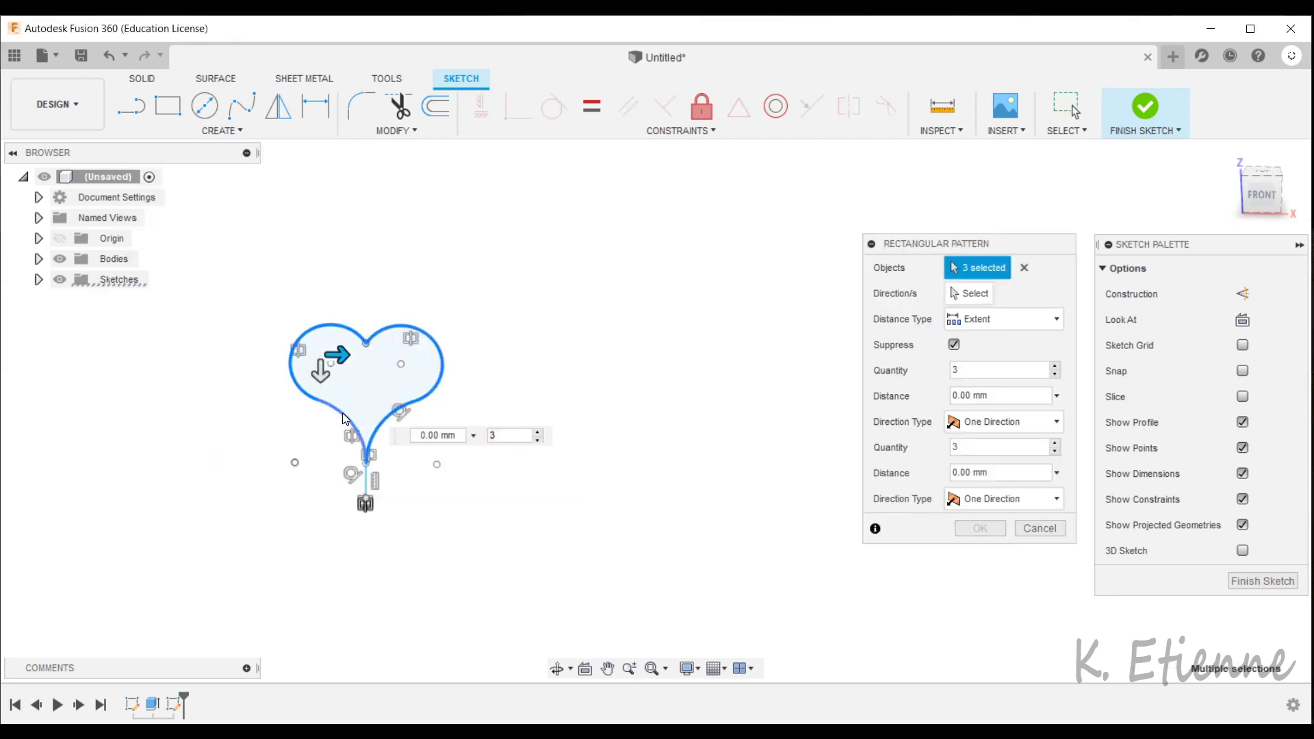
click(328, 353)
Step: Set the heart pattern's extent in the horizontal direction to the copied circumference of 69.115 mm
drag(337, 355, 381, 354)
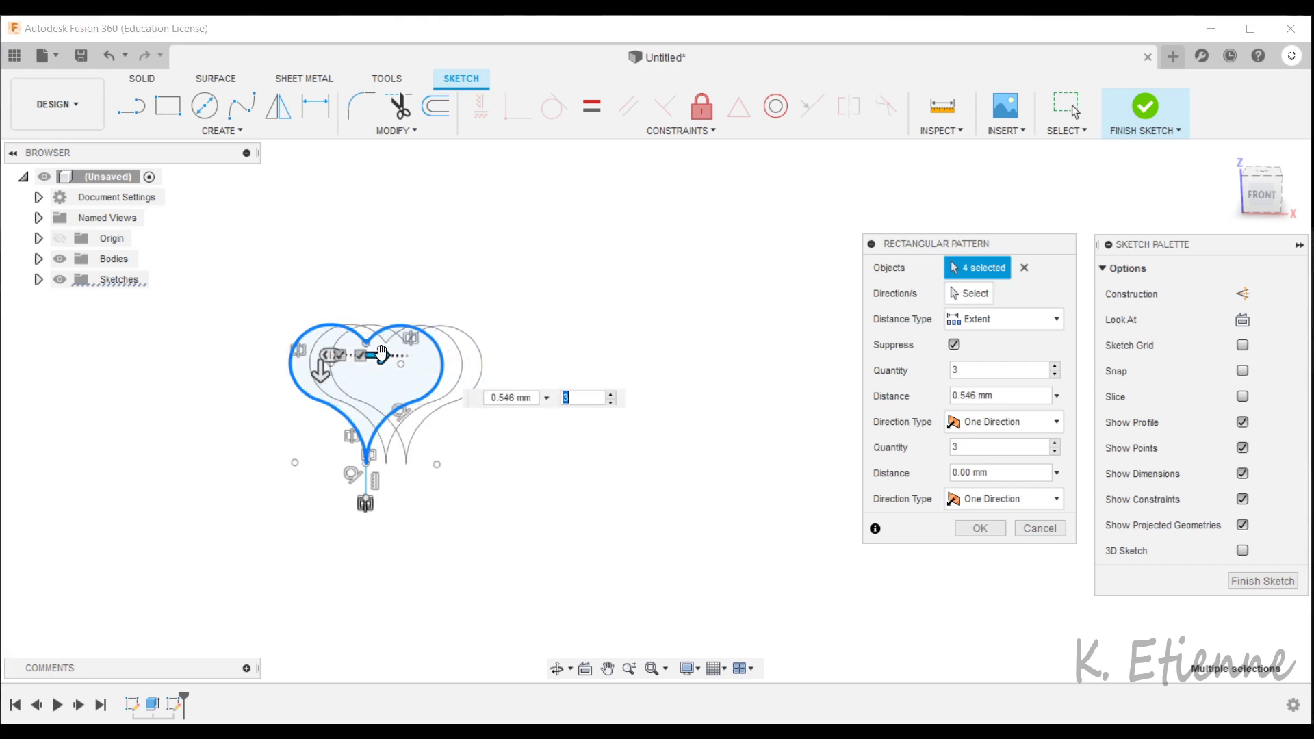
text(69.115 mm)
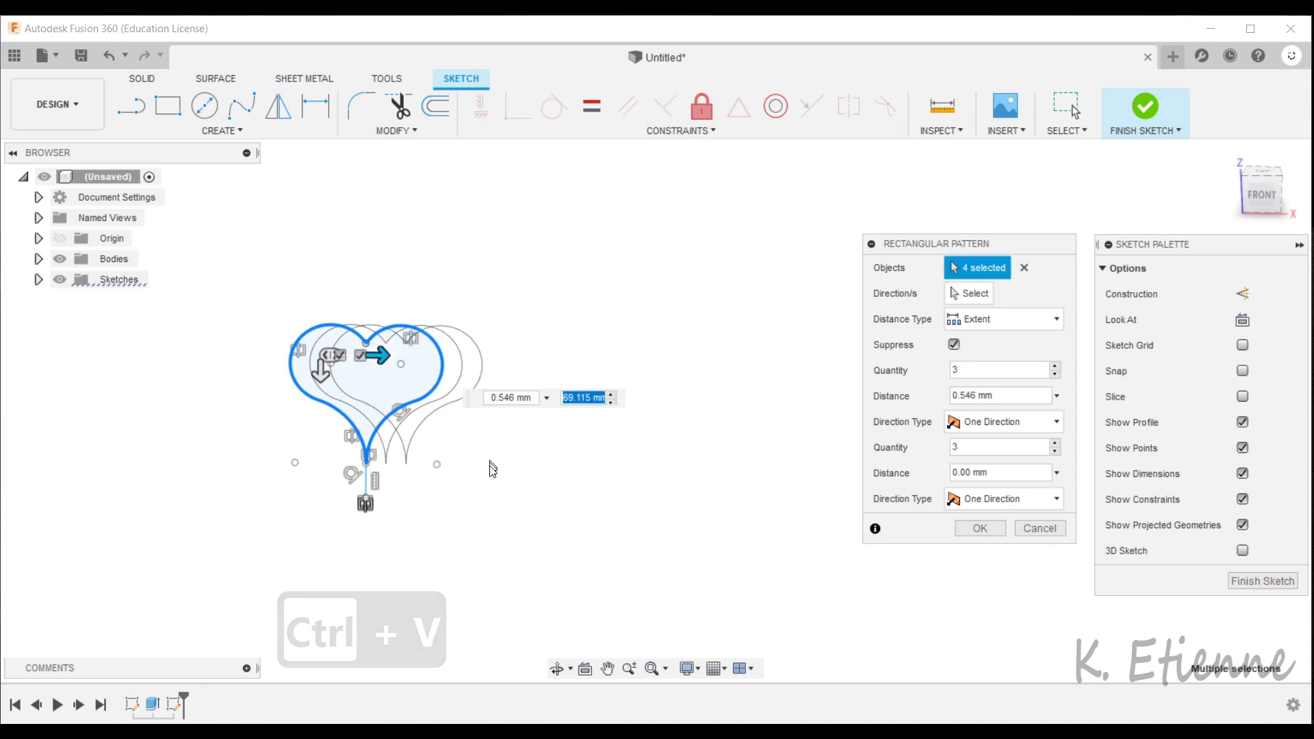
scroll(321, 383, down, 3)
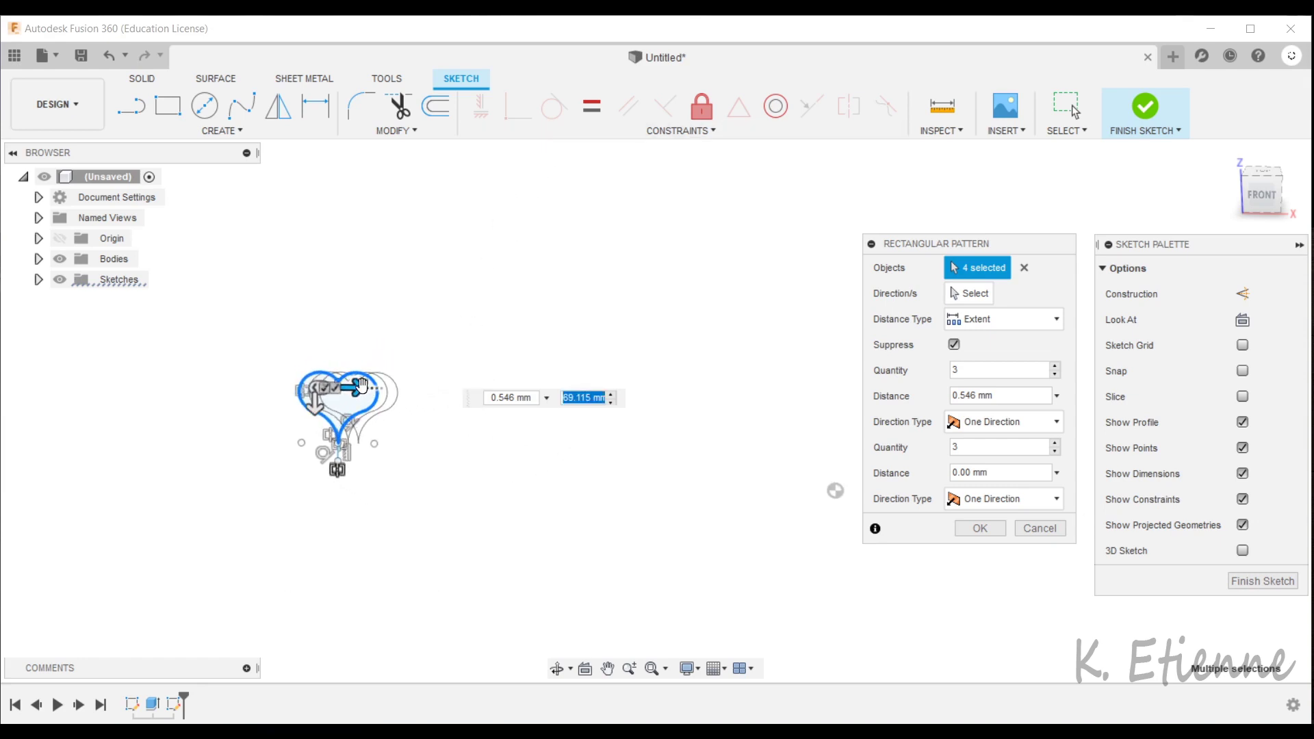
drag(358, 388, 397, 384)
text(69.115 mm)
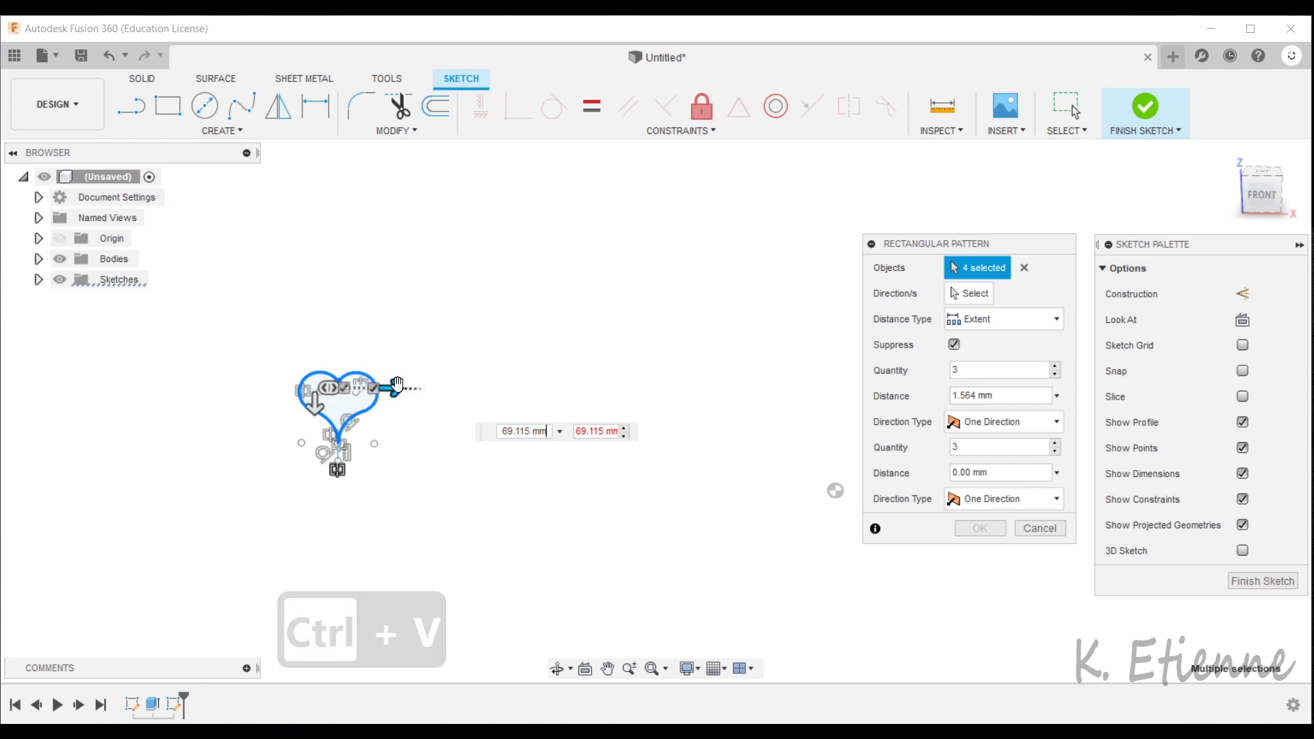
scroll(288, 434, down, 4)
scroll(288, 434, down, 5)
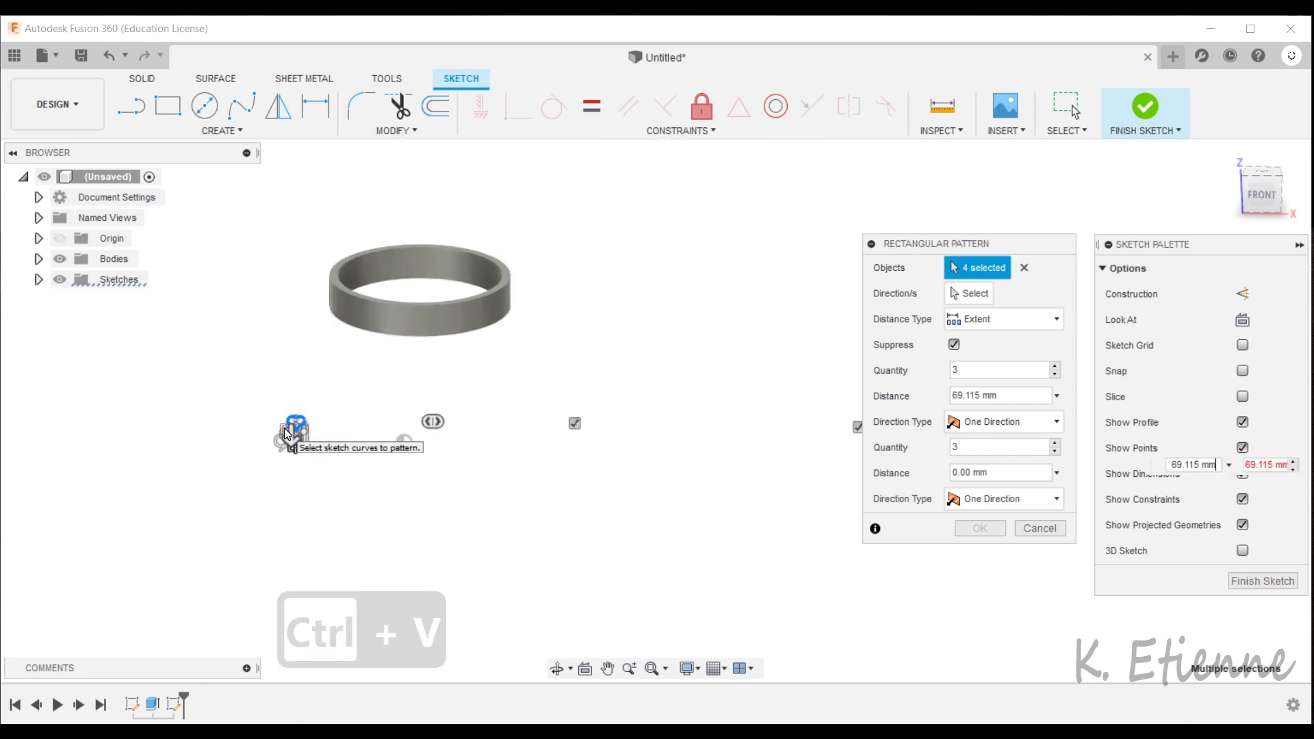
scroll(383, 422, up, 5)
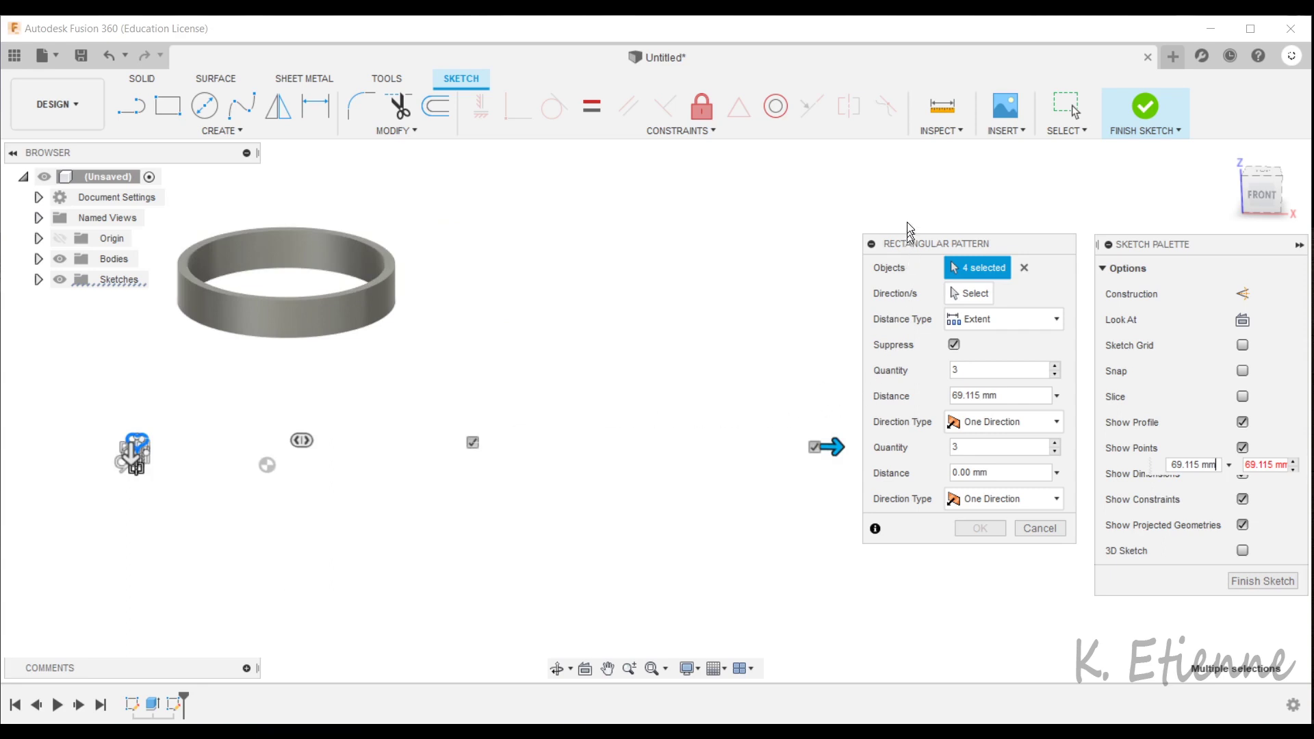
scroll(485, 381, down, 4)
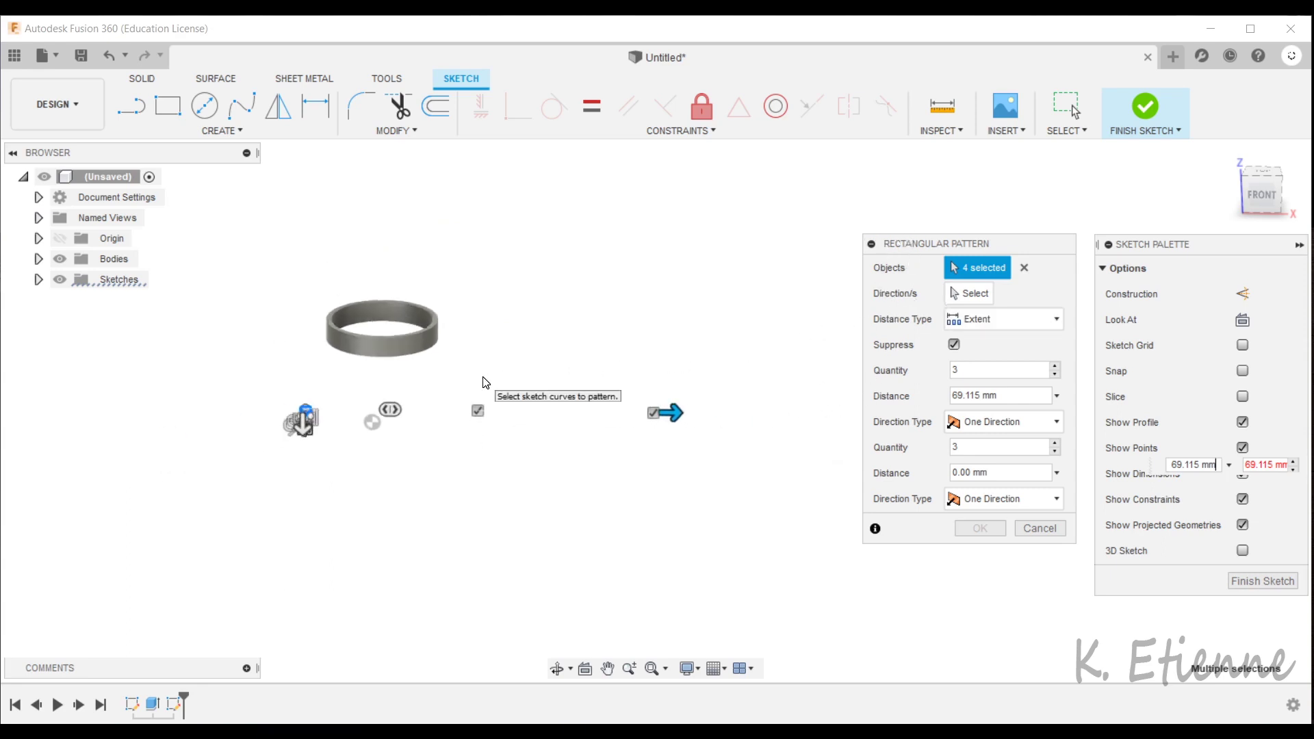
scroll(503, 381, up, 4)
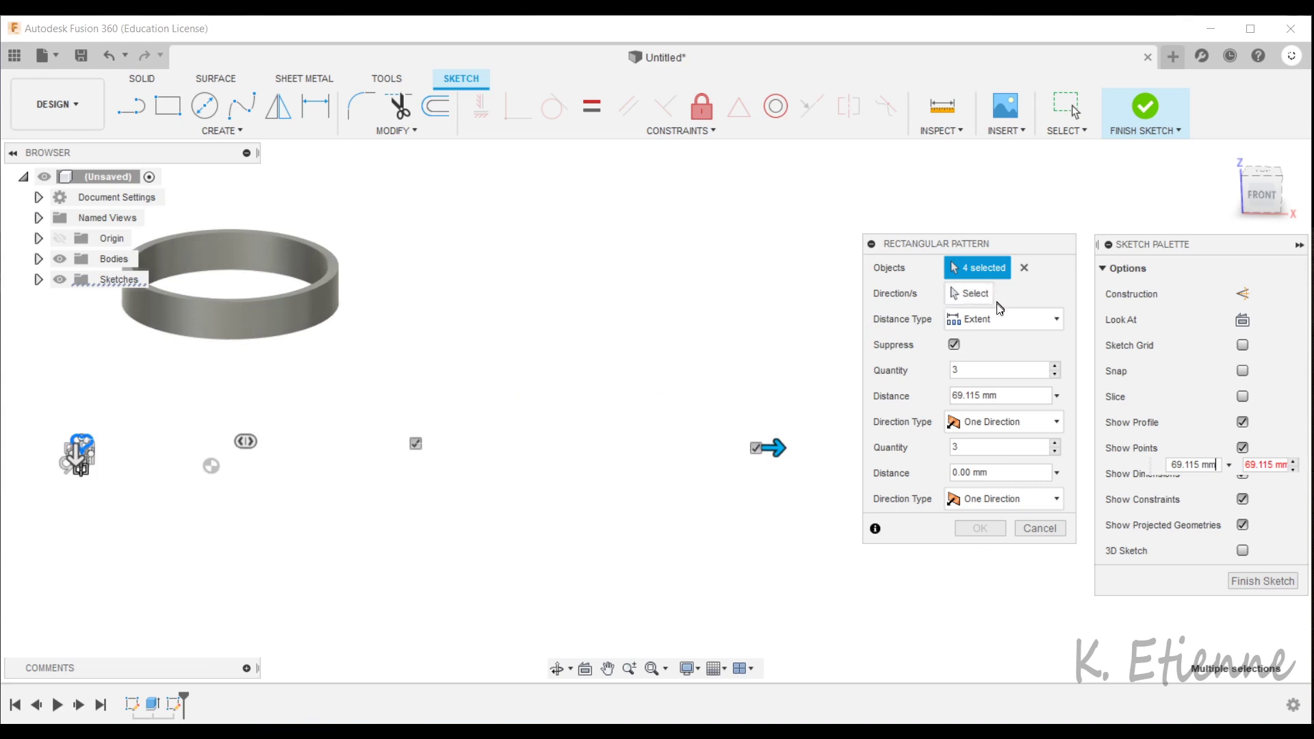
Step: Set the horizontal quantity of the heart pattern to 22 and complete the pattern
click(1053, 367)
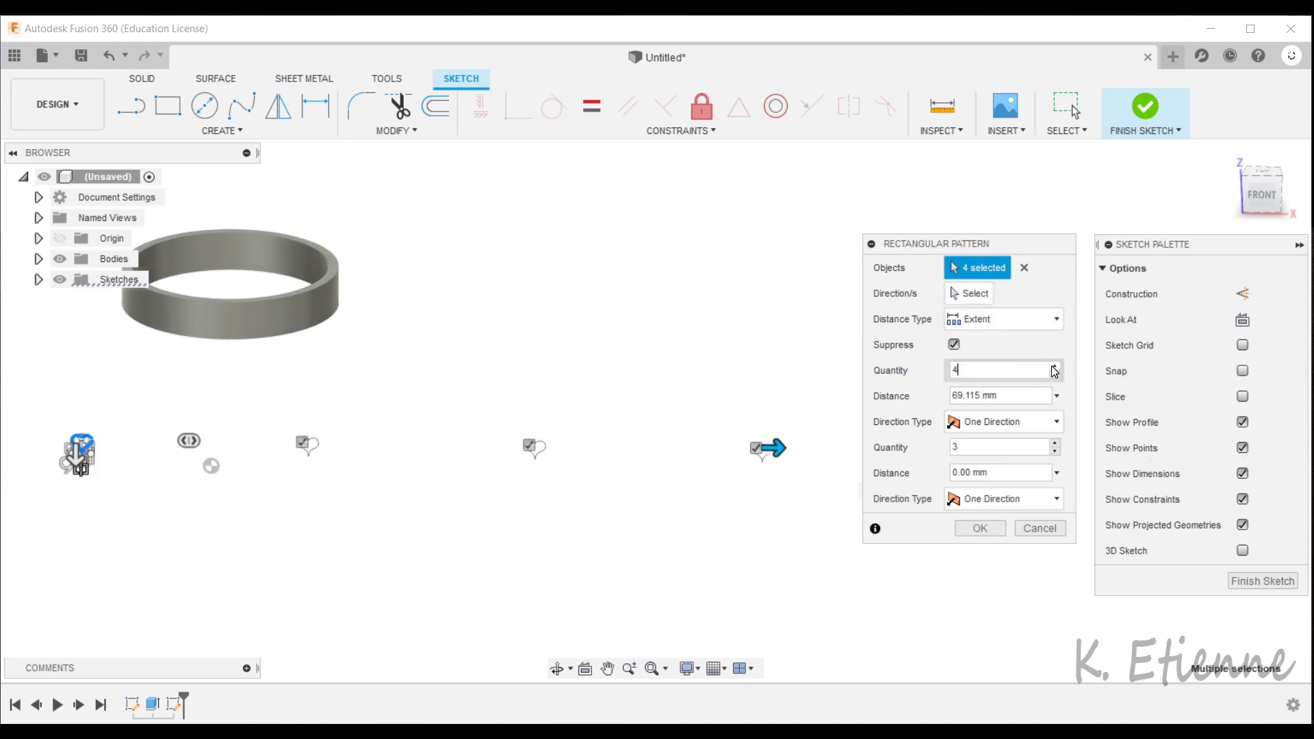
click(1054, 367)
click(1054, 368)
click(1054, 368)
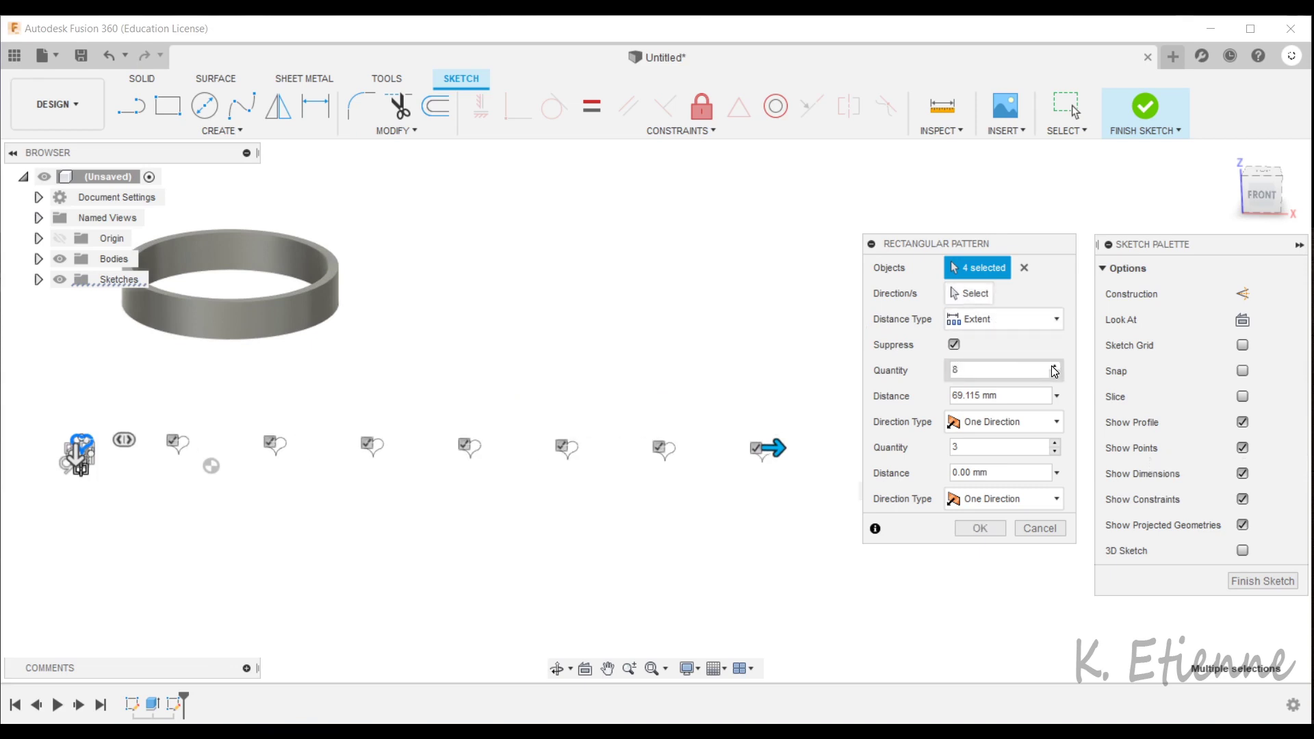
click(1054, 367)
click(1054, 367)
click(1054, 367)
click(1054, 367)
click(1054, 368)
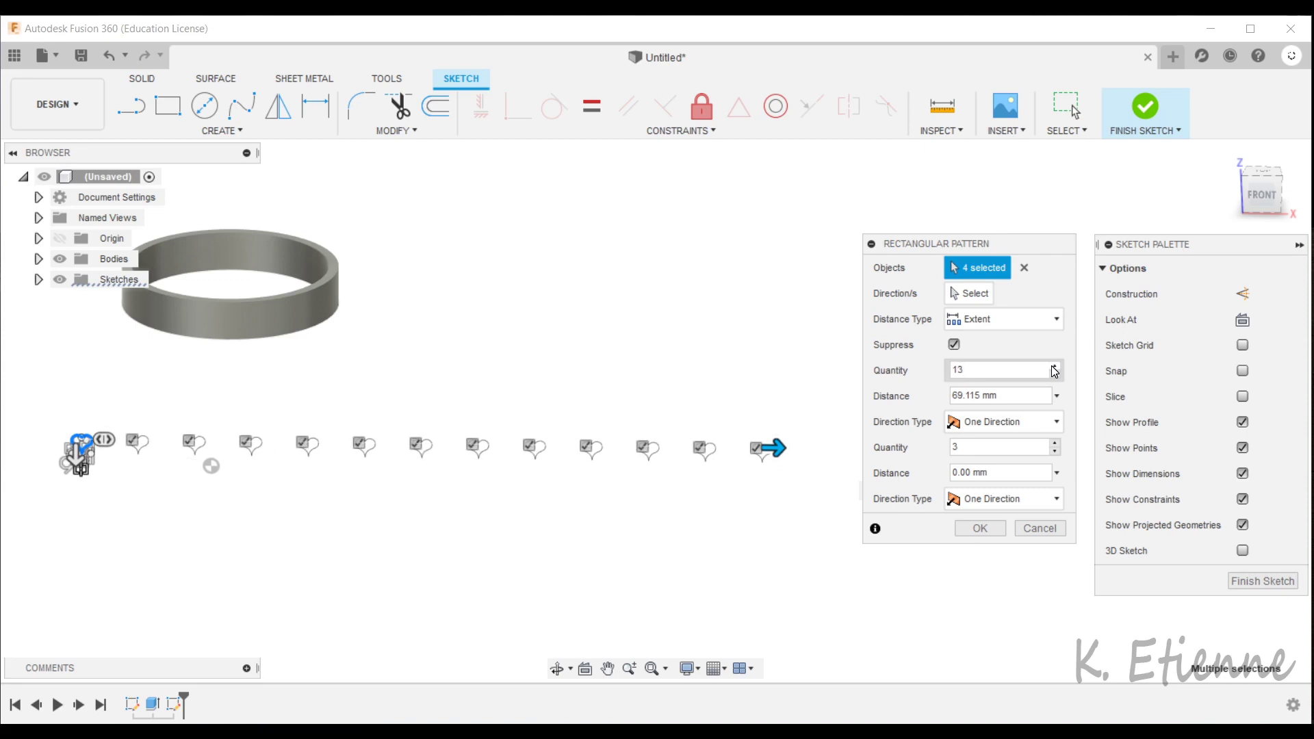
click(1053, 368)
click(1054, 367)
click(1054, 367)
click(1054, 368)
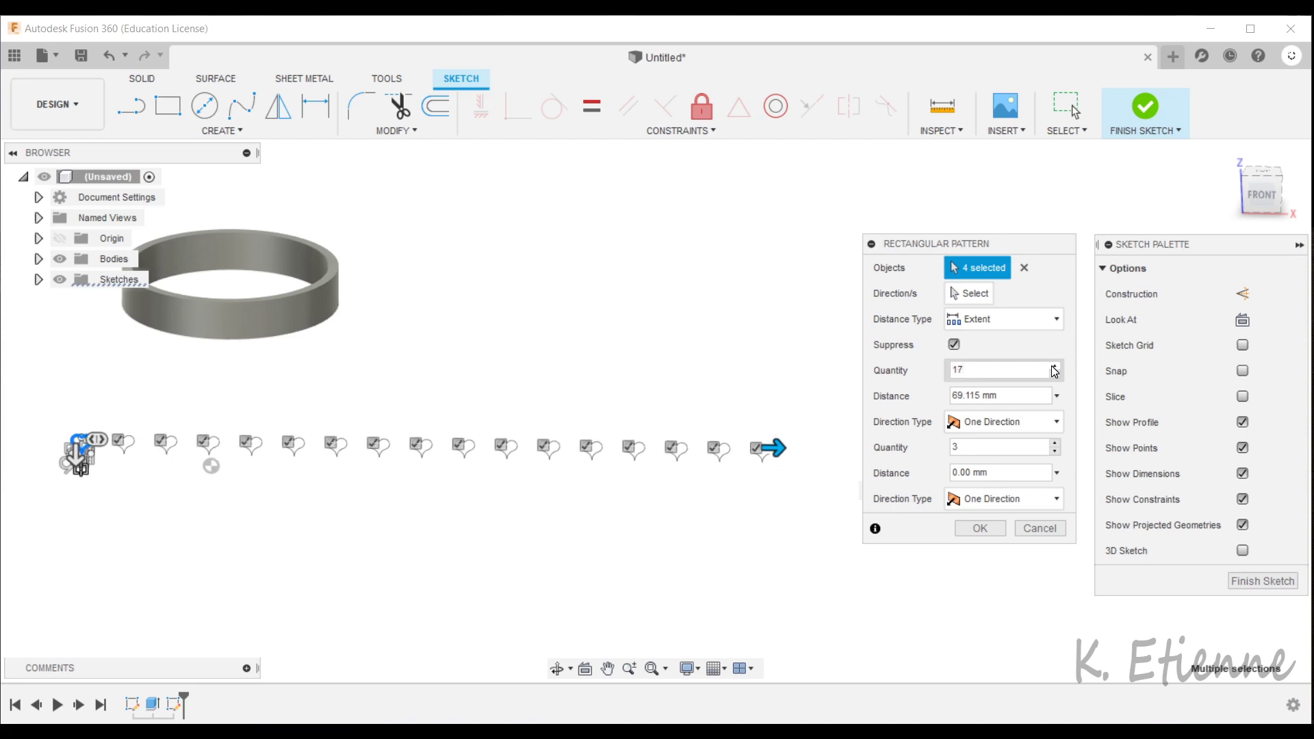
click(1054, 368)
click(1054, 368)
click(1054, 367)
click(1054, 368)
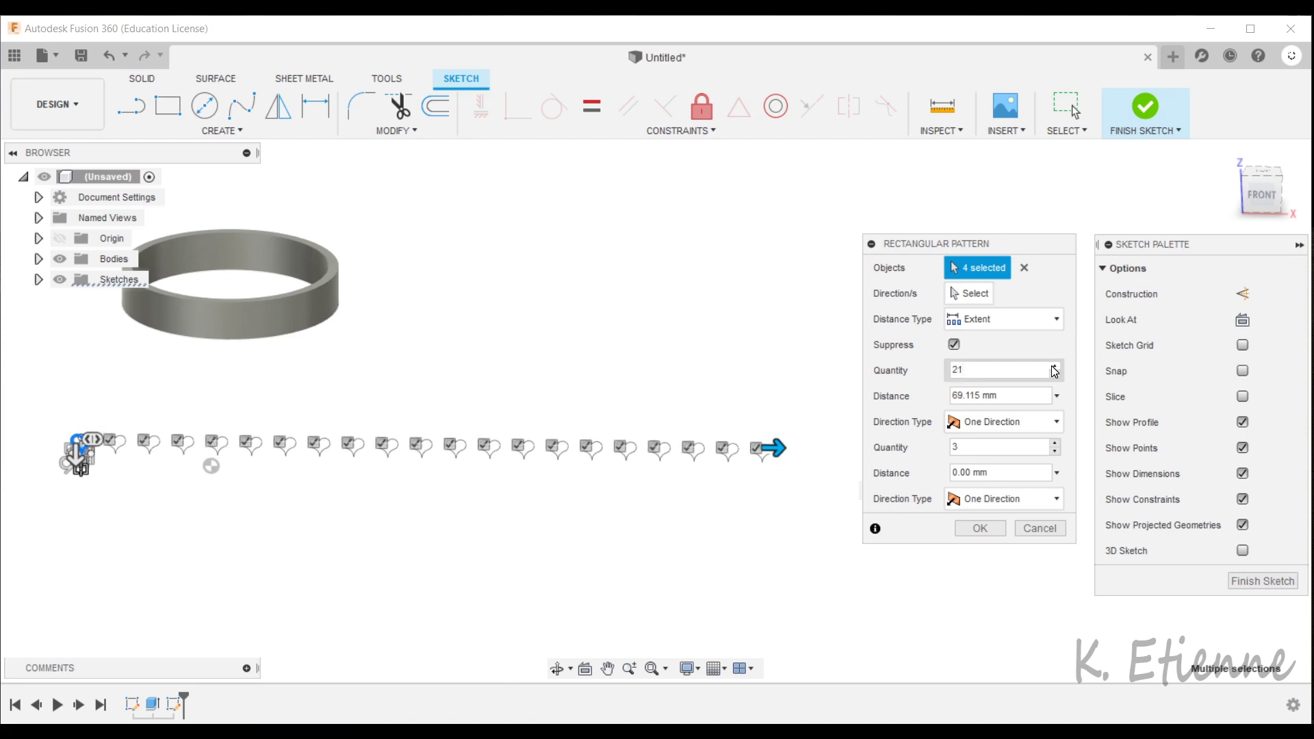
click(1053, 367)
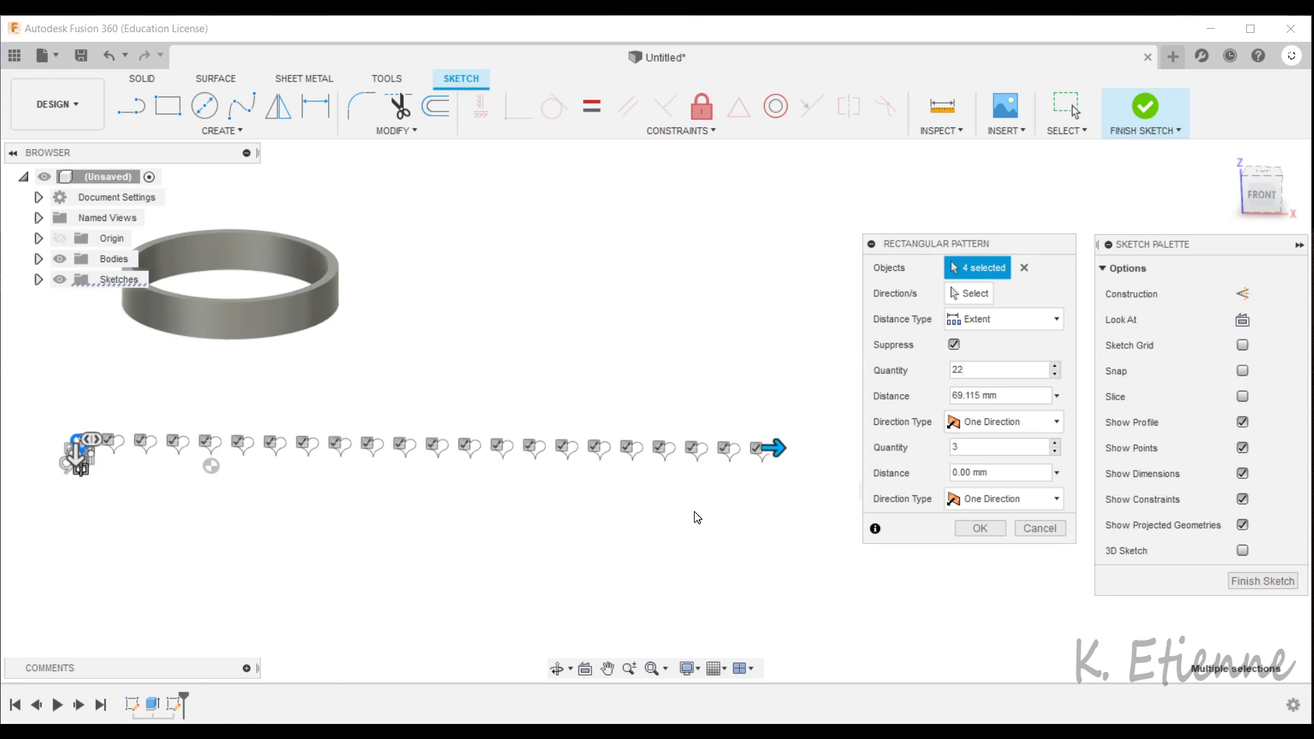
click(979, 528)
Step: Copy and paste all hearts of the row except the last one, and rotate the pasted row upside down
scroll(375, 444, up, 3)
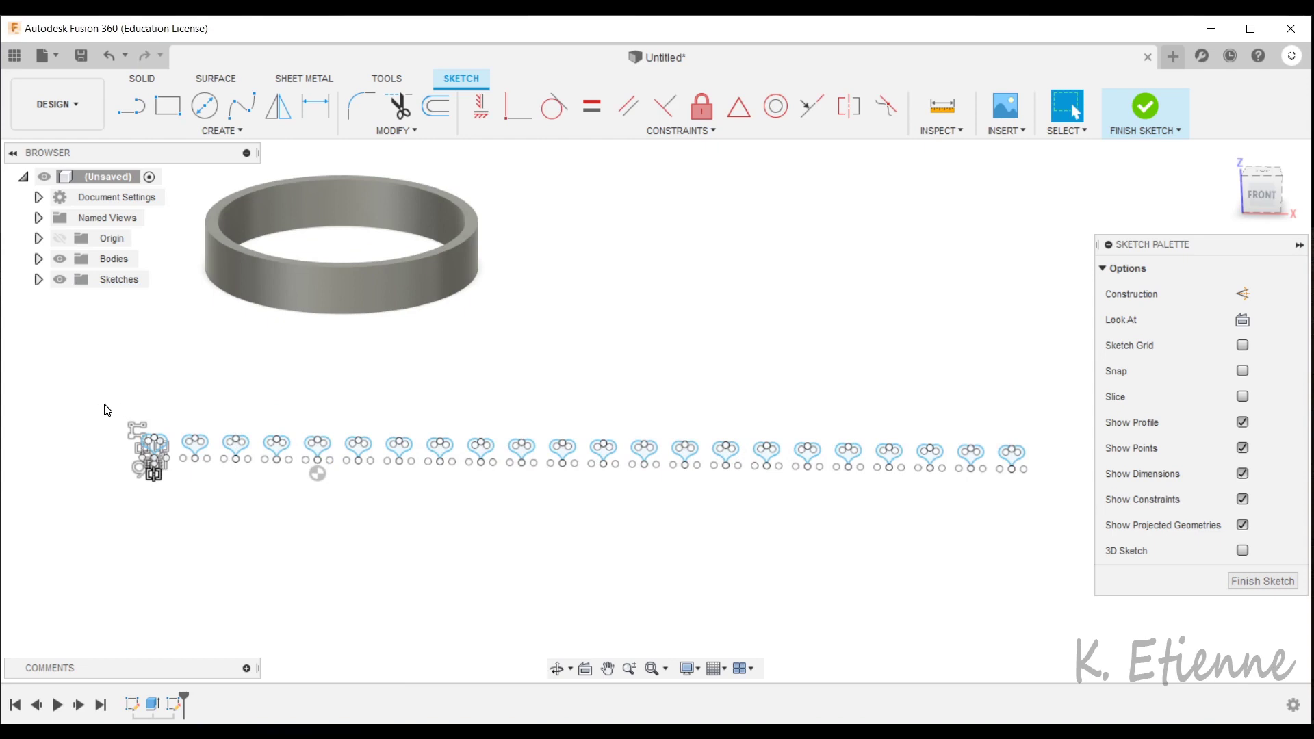
mouse_move(106, 409)
mouse_down()
mouse_move(563, 499)
mouse_move(997, 521)
mouse_up()
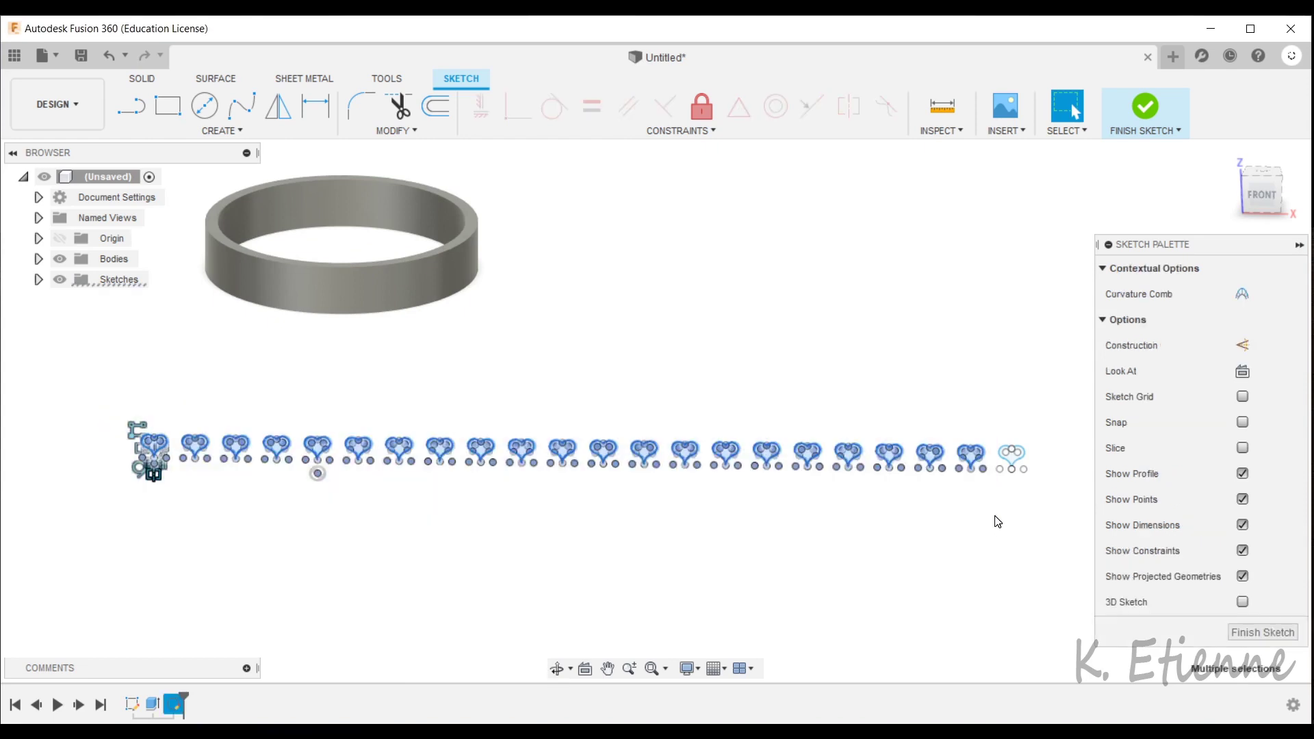
key(ctrl+c)
key(ctrl+v)
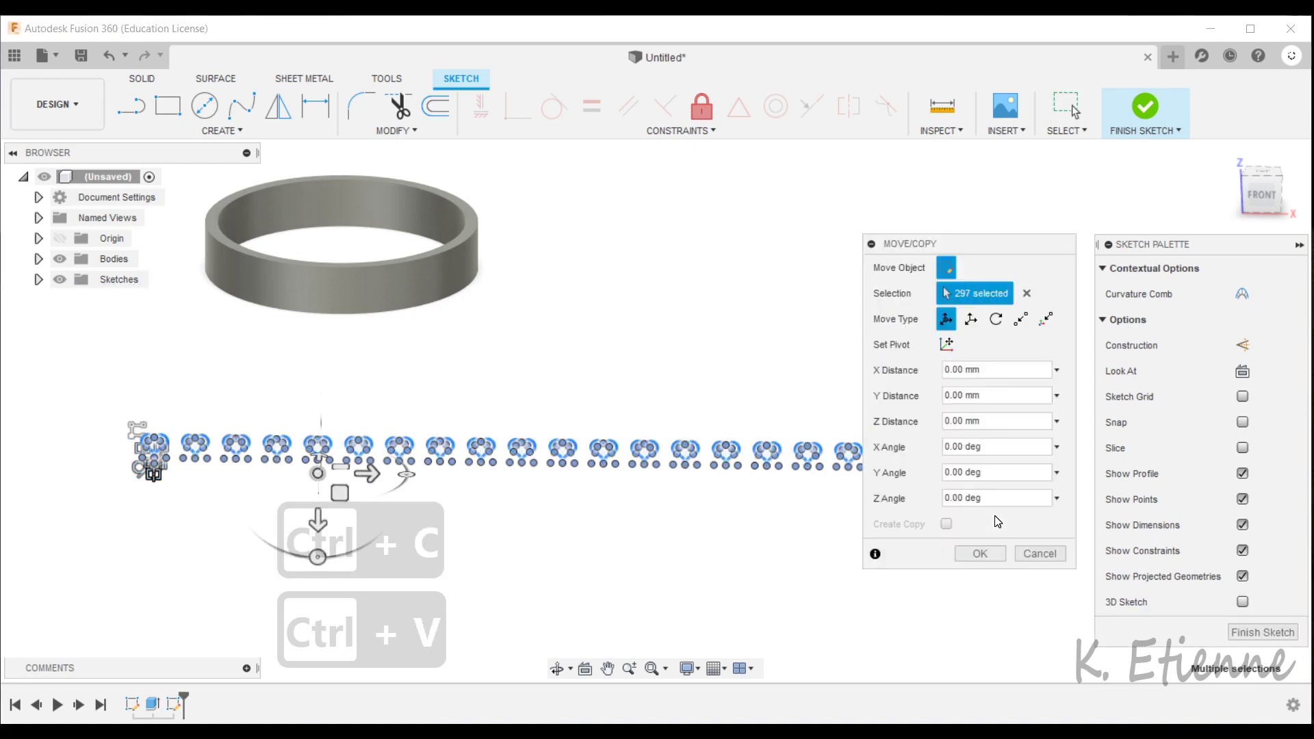
scroll(602, 434, down, 1)
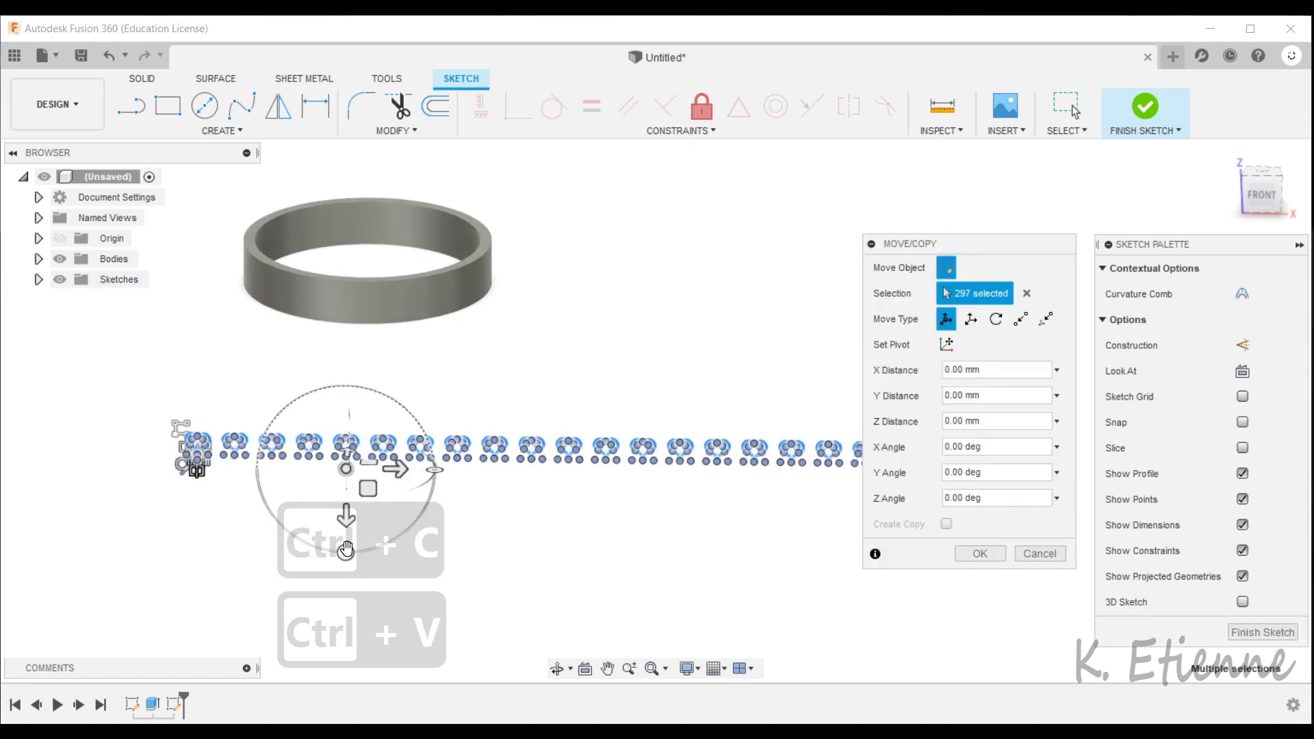
drag(345, 549, 345, 378)
Step: Move the inverted row so its hearts interlock with the gaps of the original row, at about X -31.249 mm and Y 3.767 mm
drag(320, 453, 647, 466)
scroll(675, 484, up, 10)
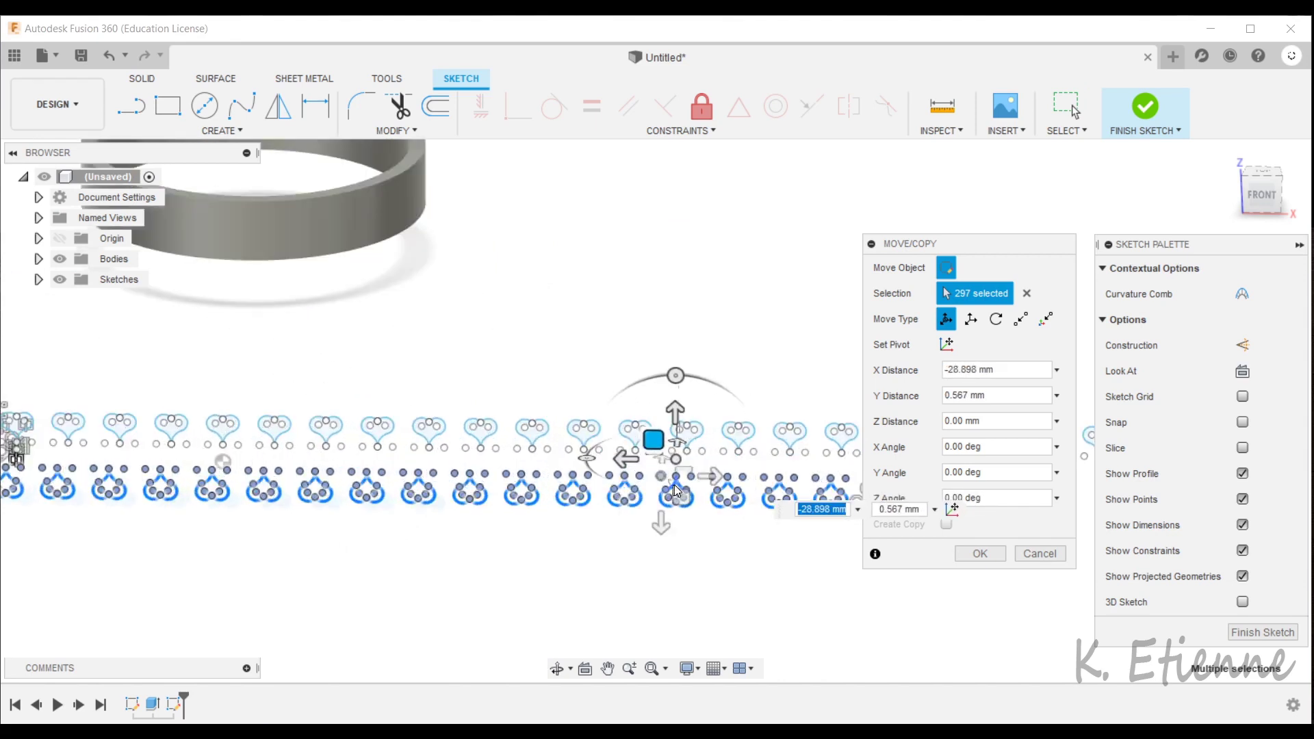
middle_drag(785, 342, 535, 339)
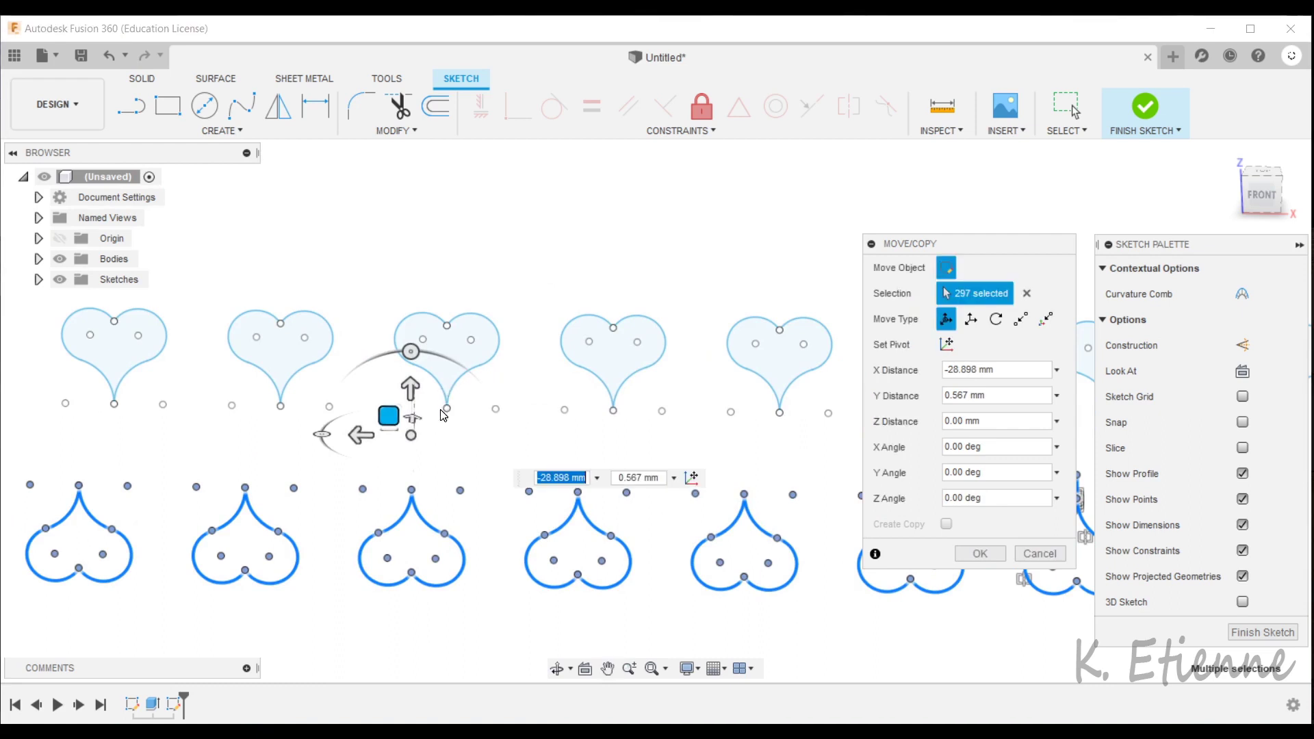
drag(388, 414, 506, 266)
scroll(530, 351, up, 5)
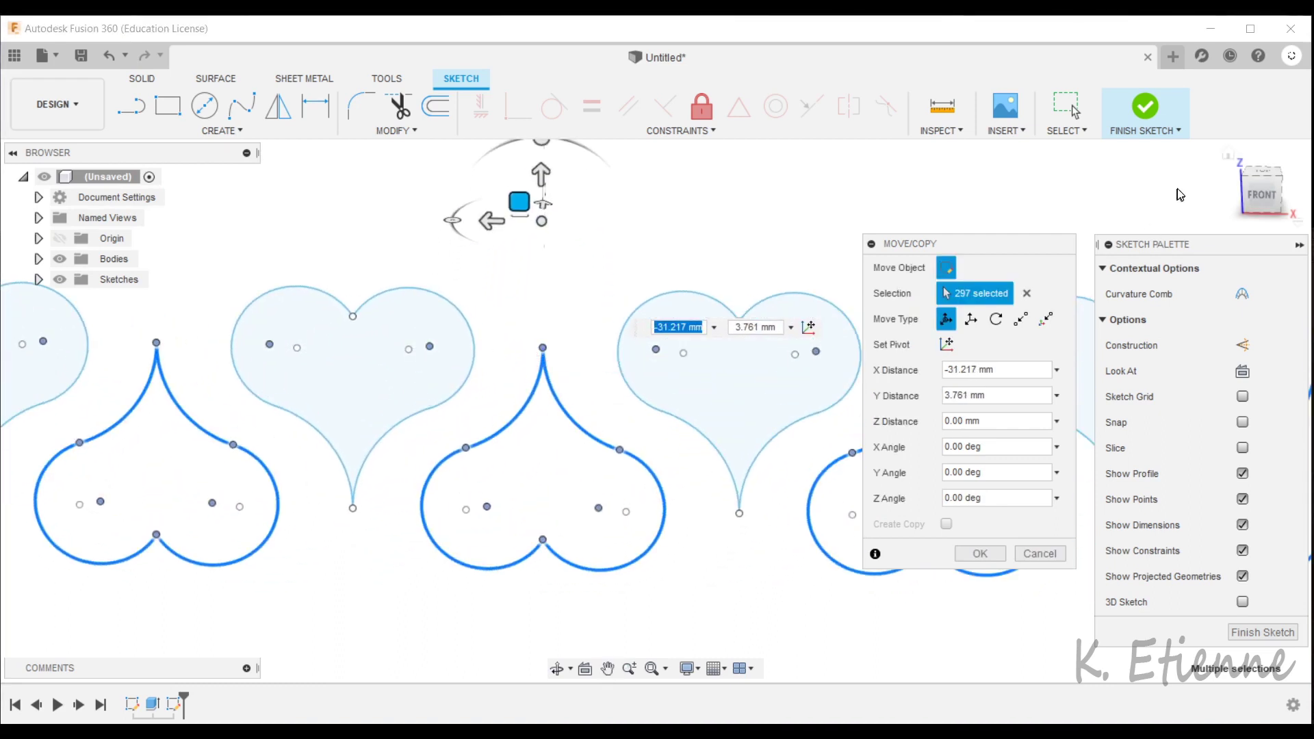
scroll(659, 278, down, 3)
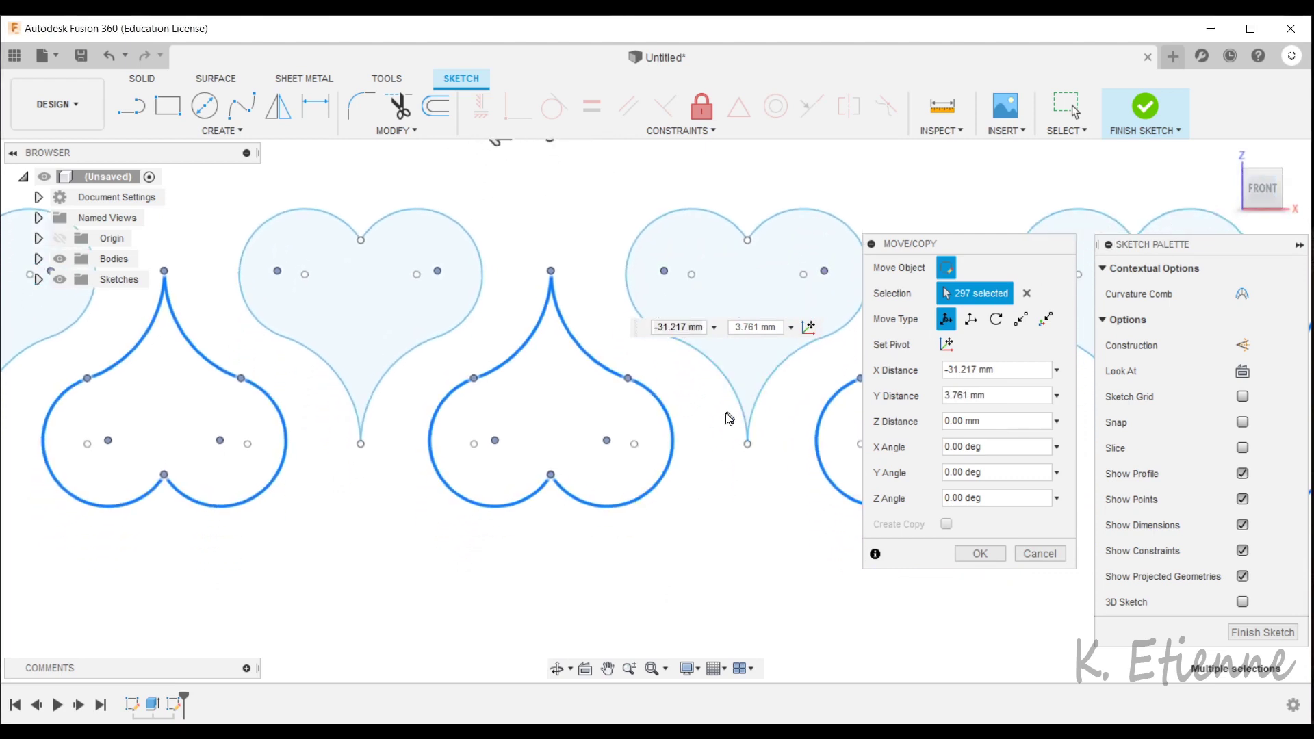
scroll(630, 250, up, 3)
mouse_move(544, 205)
mouse_down()
mouse_move(552, 182)
mouse_move(546, 204)
mouse_up()
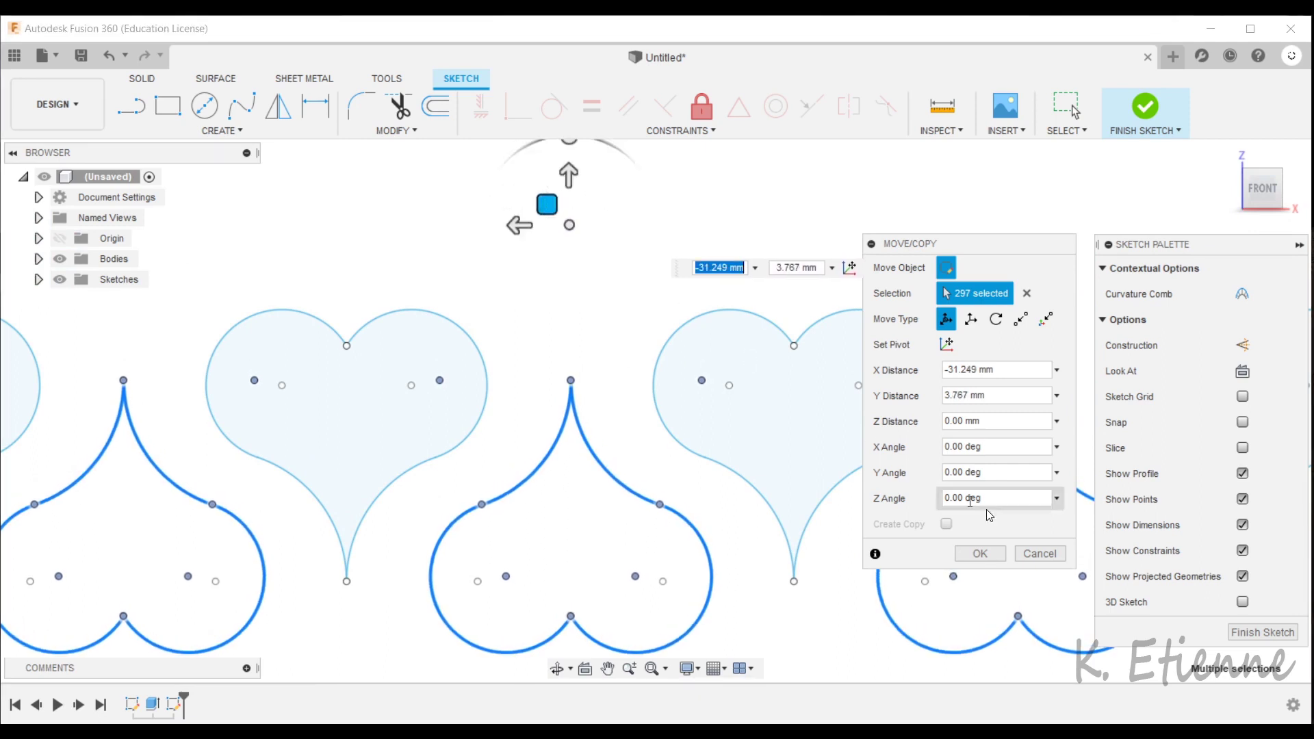
click(979, 554)
Step: Check both ends of the interlocked heart rows and finish the sketch
scroll(596, 489, down, 8)
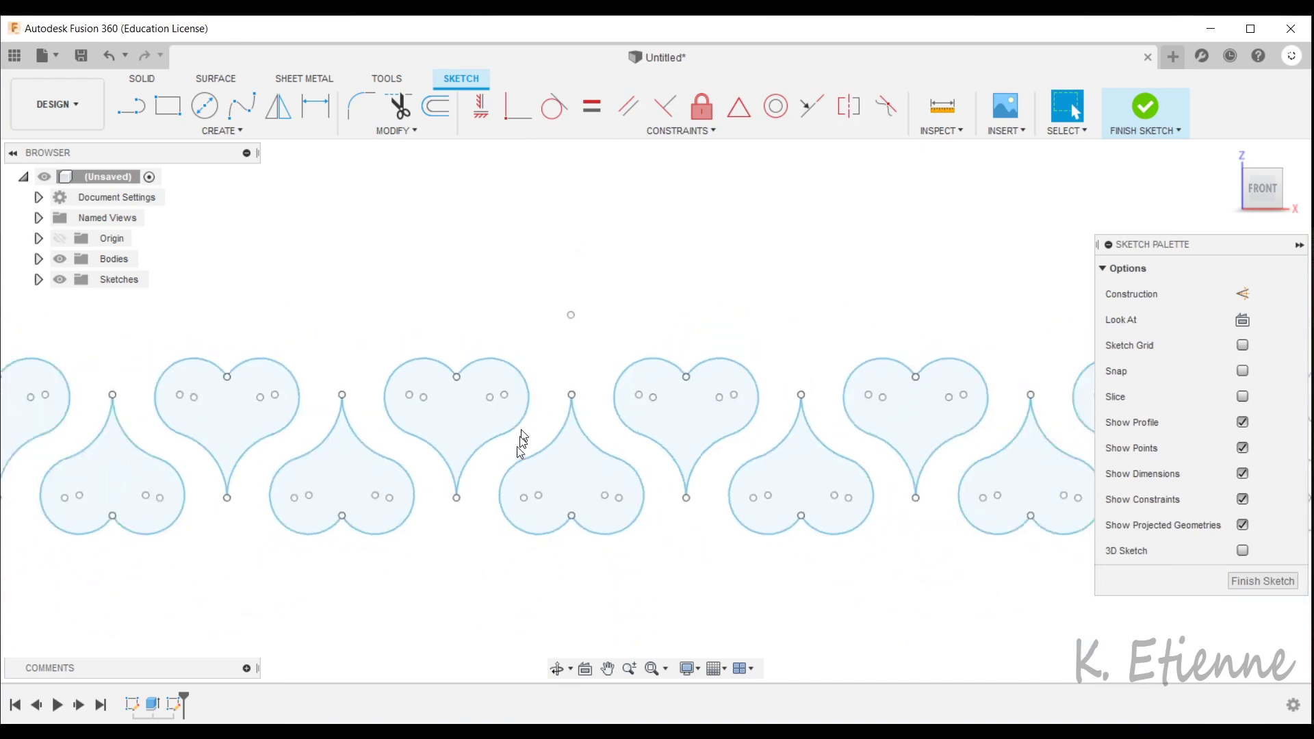
scroll(607, 494, down, 4)
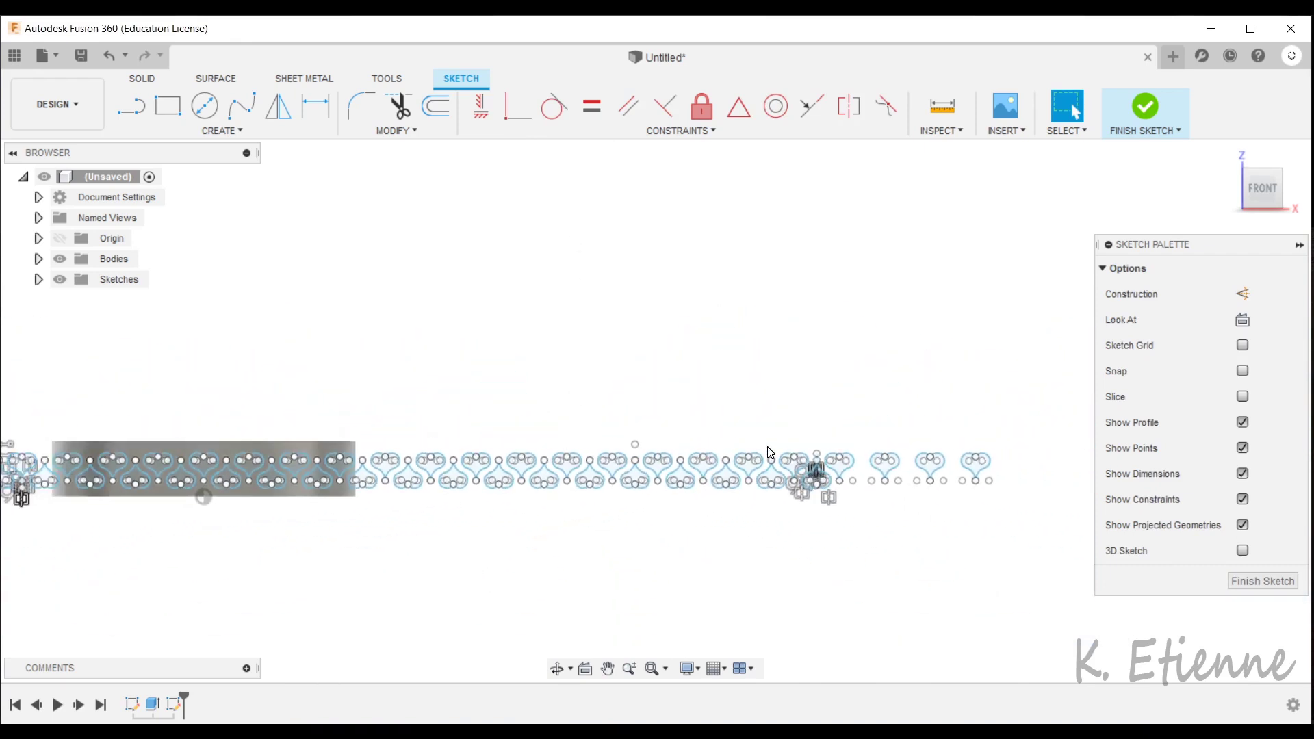
shift+middle_drag(782, 370, 768, 401)
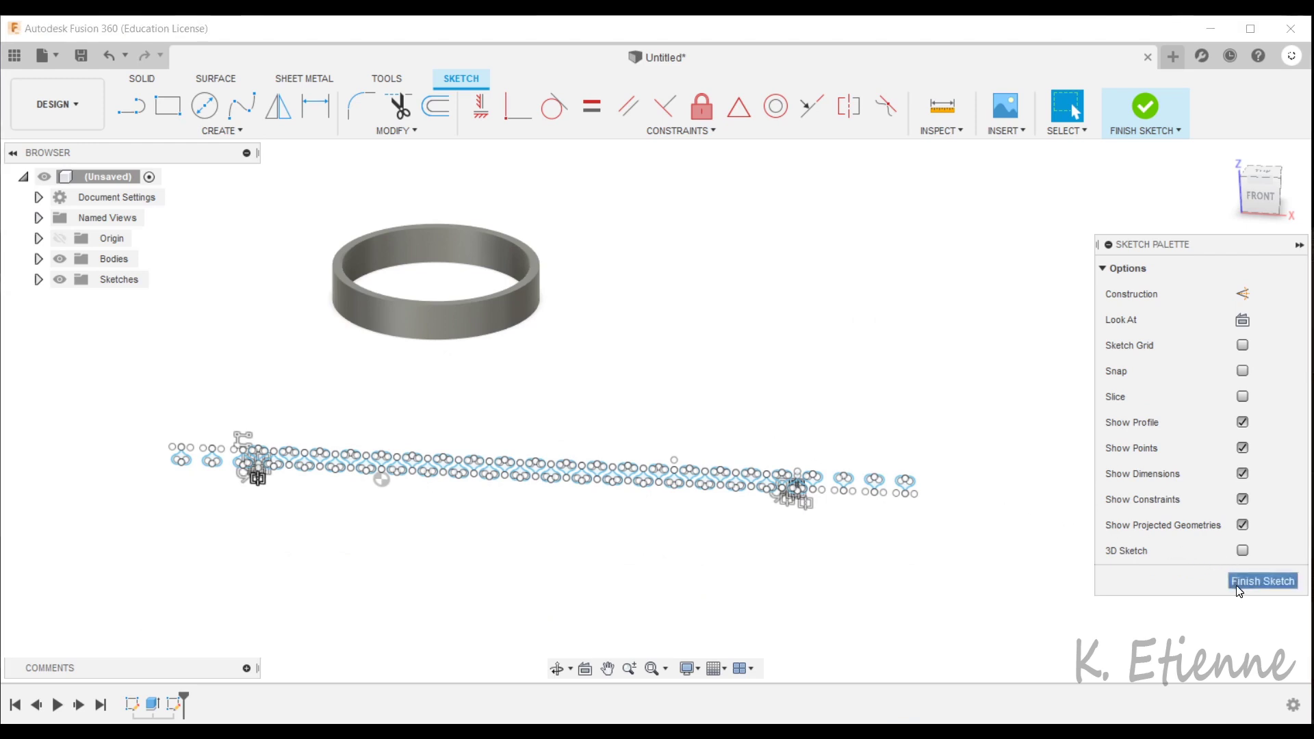
click(1261, 581)
Step: Start an Emboss with 42 heart profiles, leaving out the row's last heart, and the ring's outer face as the target
mouse_move(1302, 224)
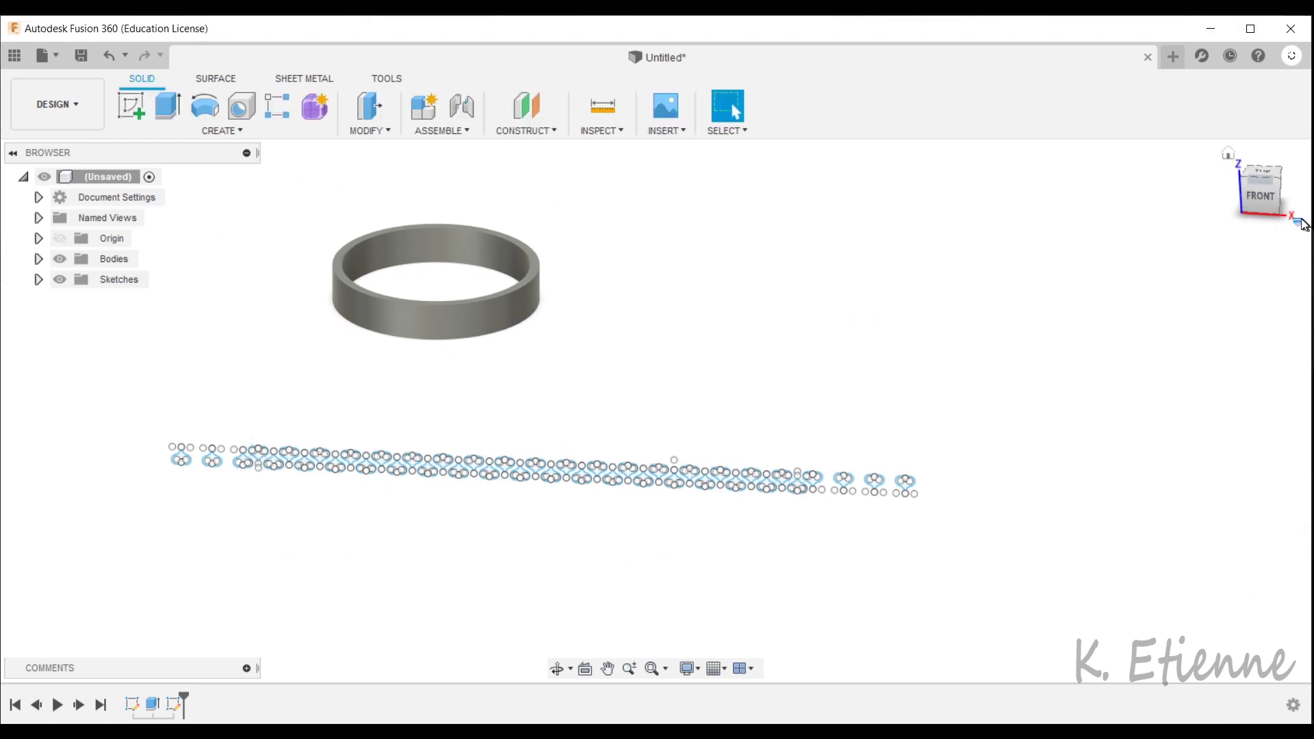
click(1267, 206)
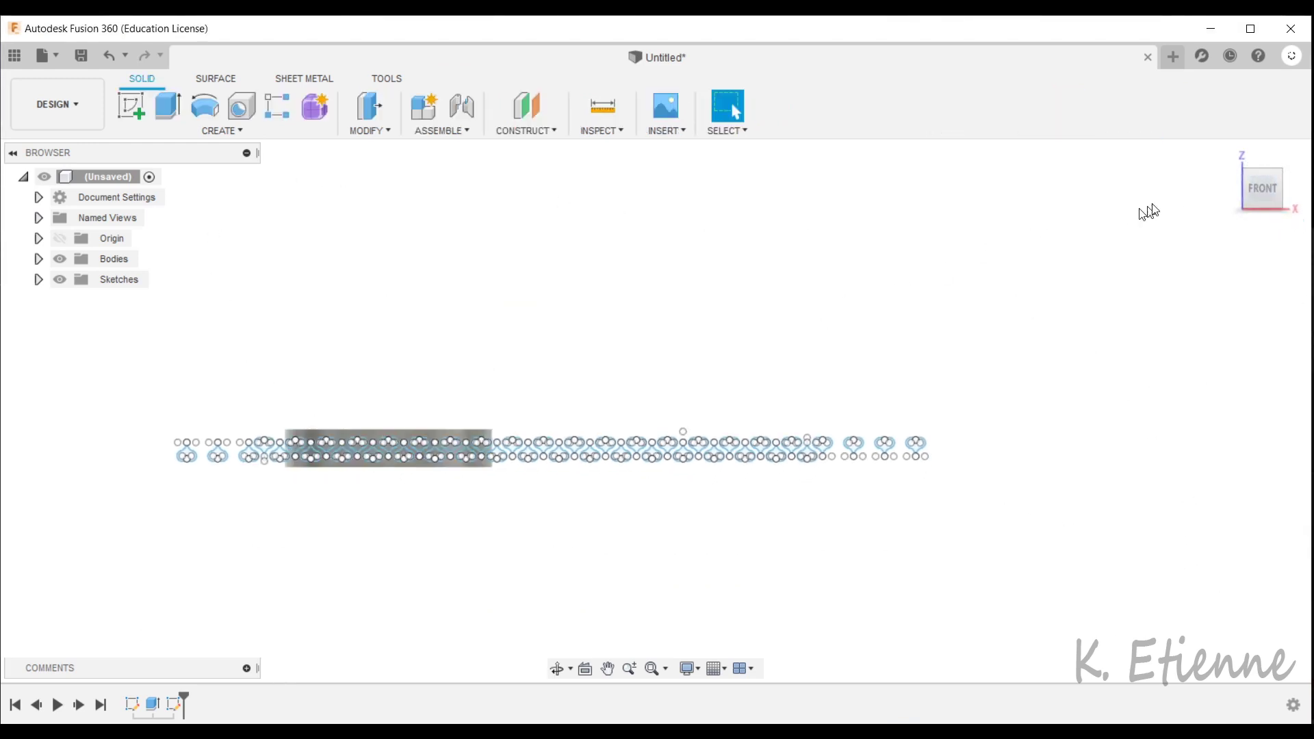
shift+middle_drag(512, 264, 307, 341)
click(216, 130)
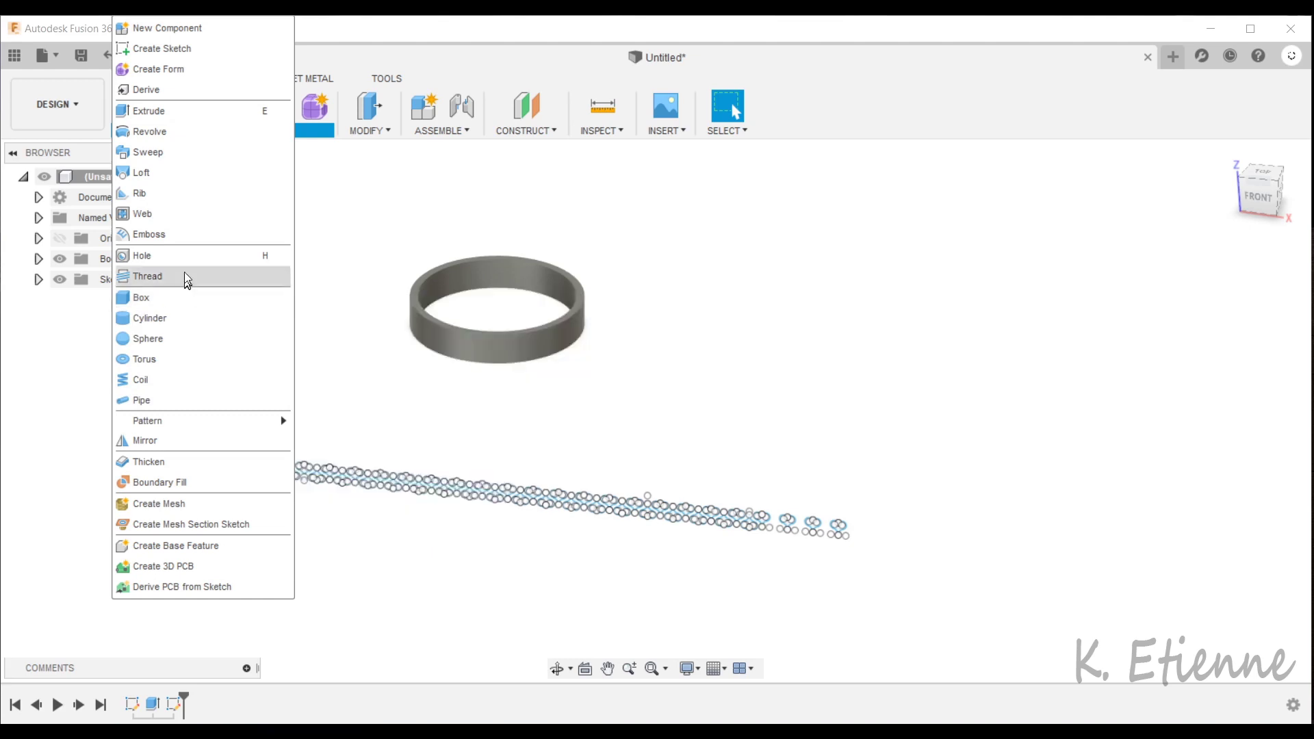
click(183, 234)
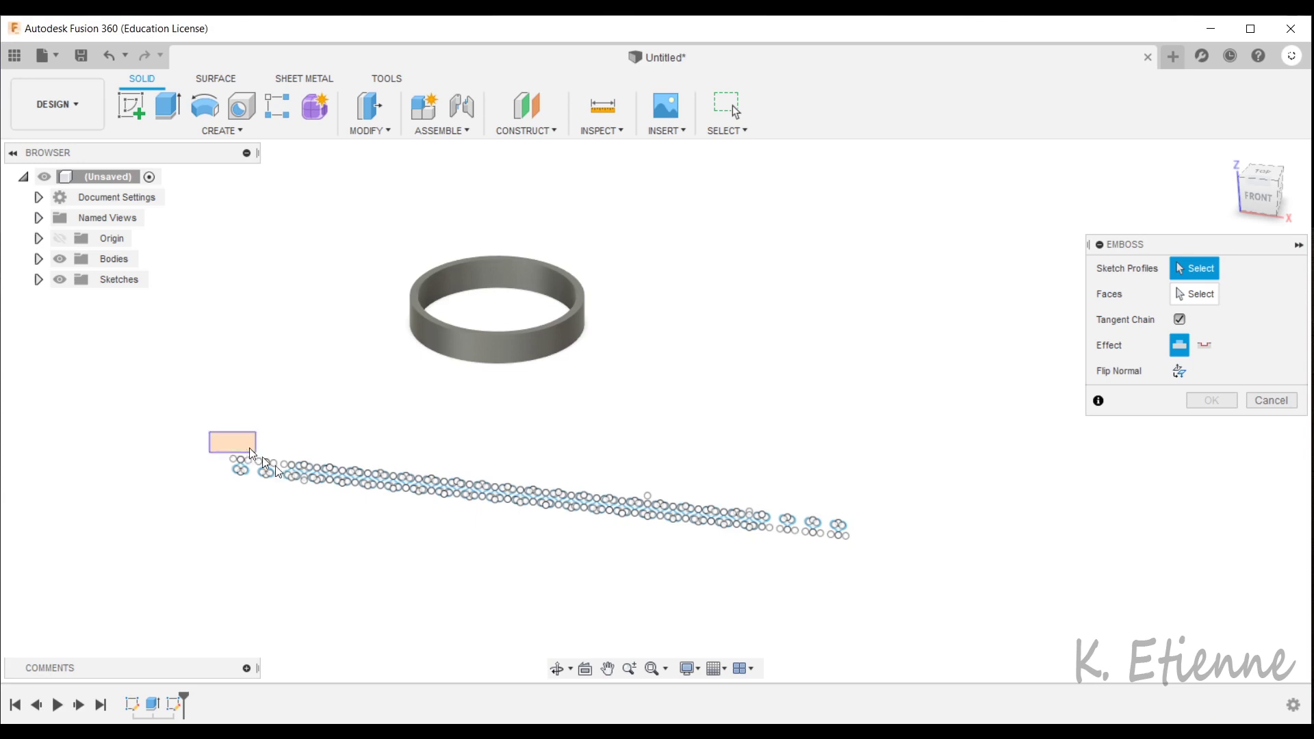
mouse_move(254, 452)
mouse_down()
mouse_move(707, 546)
mouse_move(830, 548)
mouse_move(828, 560)
mouse_up()
click(1179, 295)
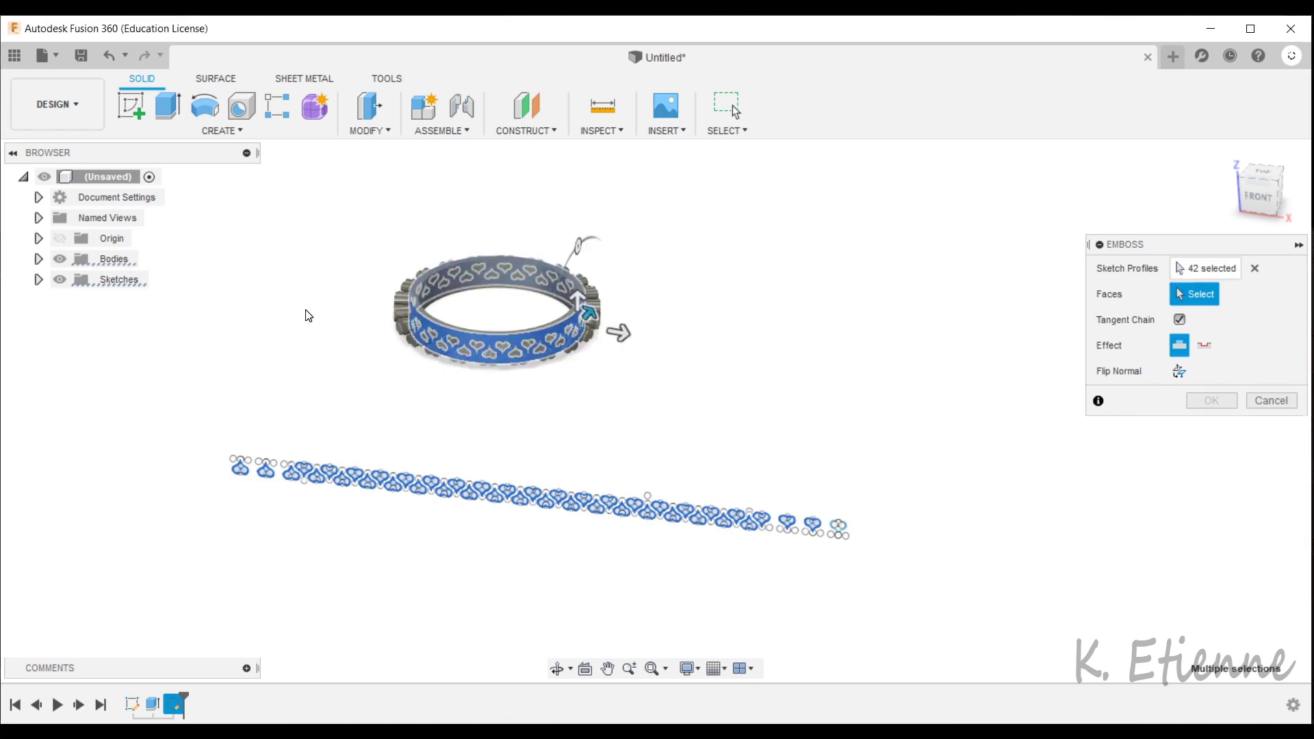
scroll(320, 284, up, 8)
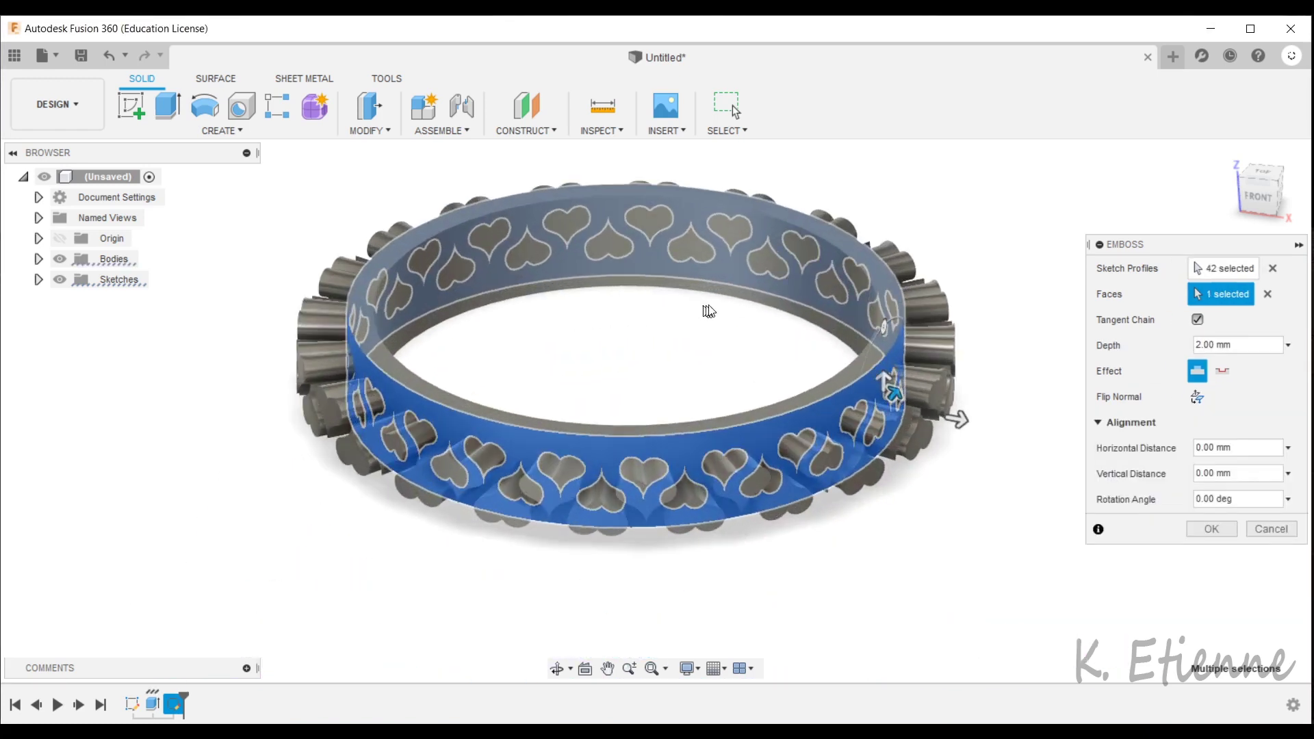
Step: Switch the emboss effect to Deboss with a depth of -2.00 mm and cut the hearts through the ring
click(1223, 374)
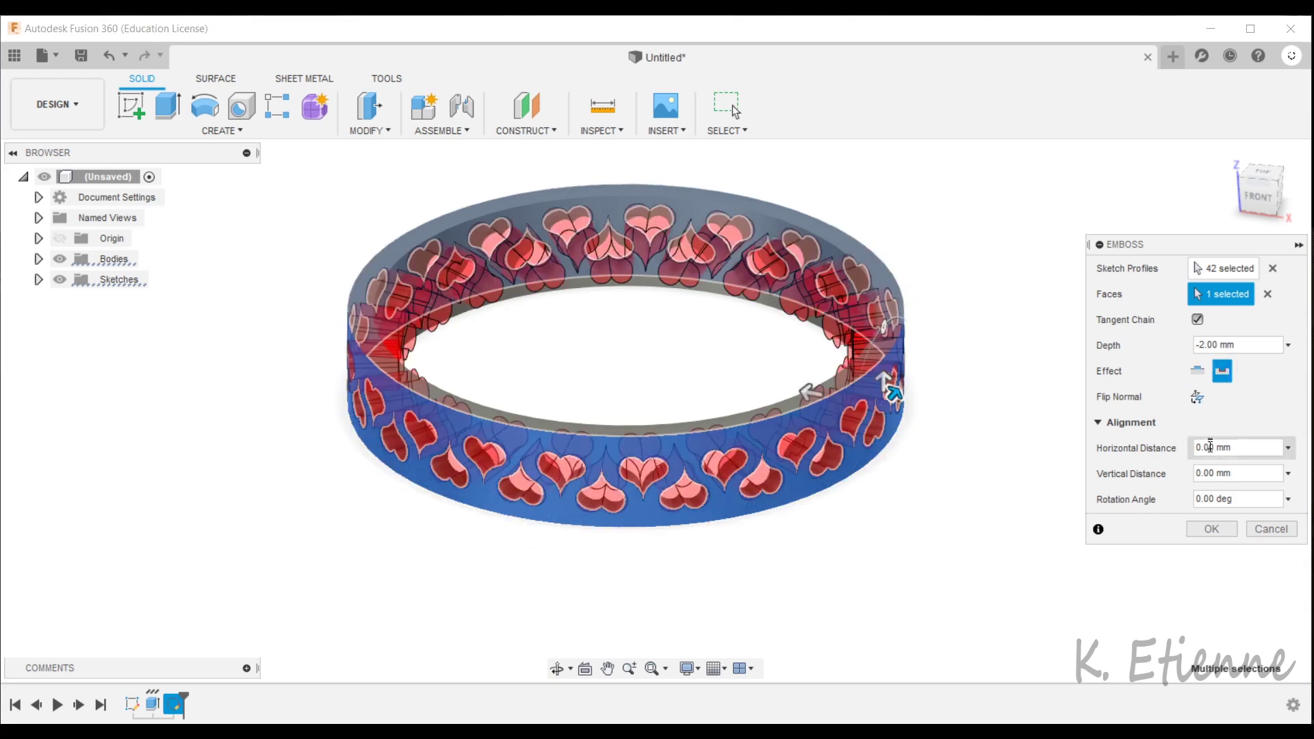
click(1225, 529)
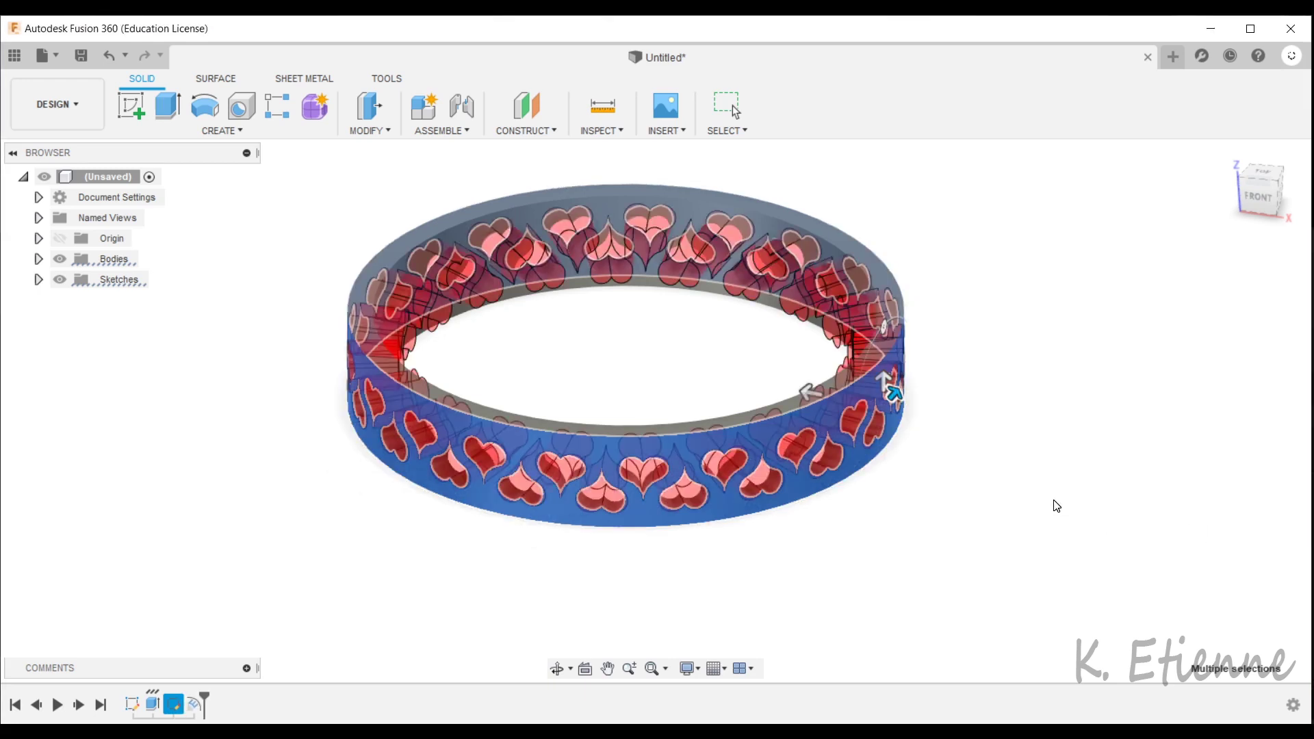
scroll(1013, 482, up, 3)
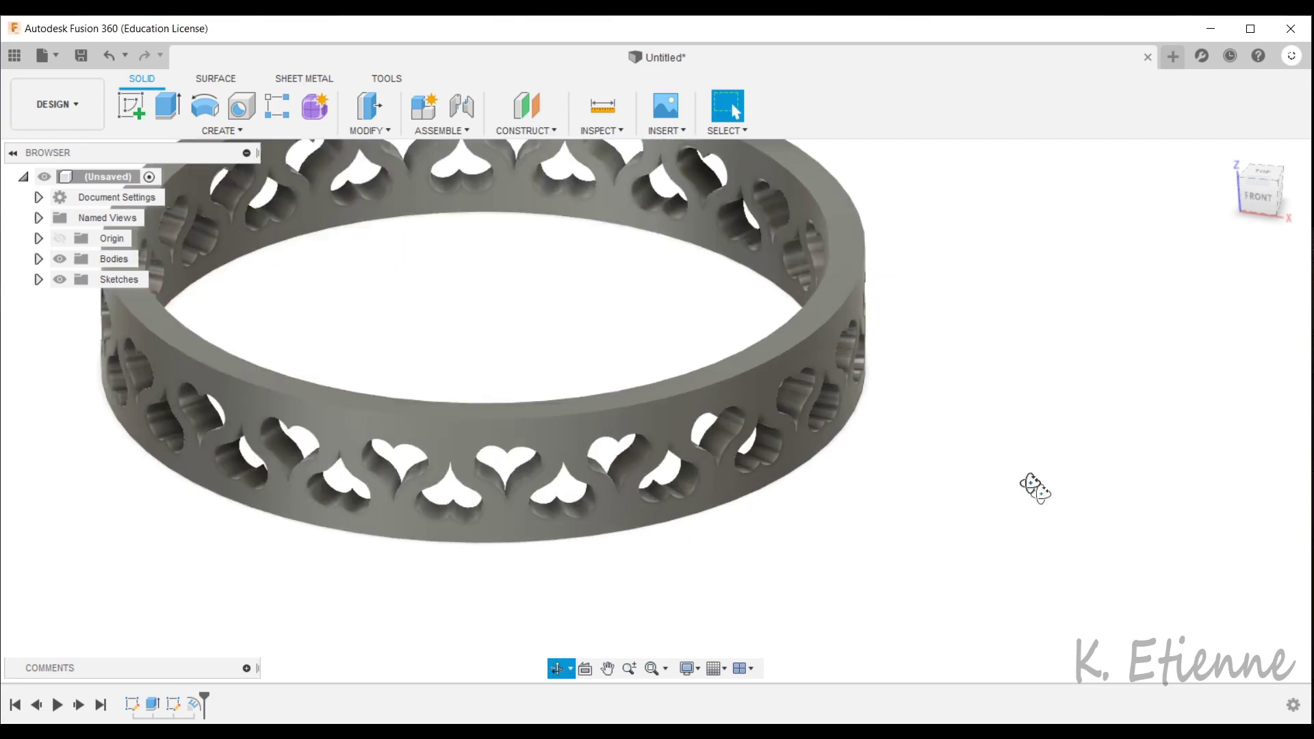
Step: Extrude the ring's top face by -0.296 mm as a Cut to trim the ring's upper edge
shift+middle_drag(1035, 487, 1156, 396)
shift+middle_drag(1143, 296, 1030, 299)
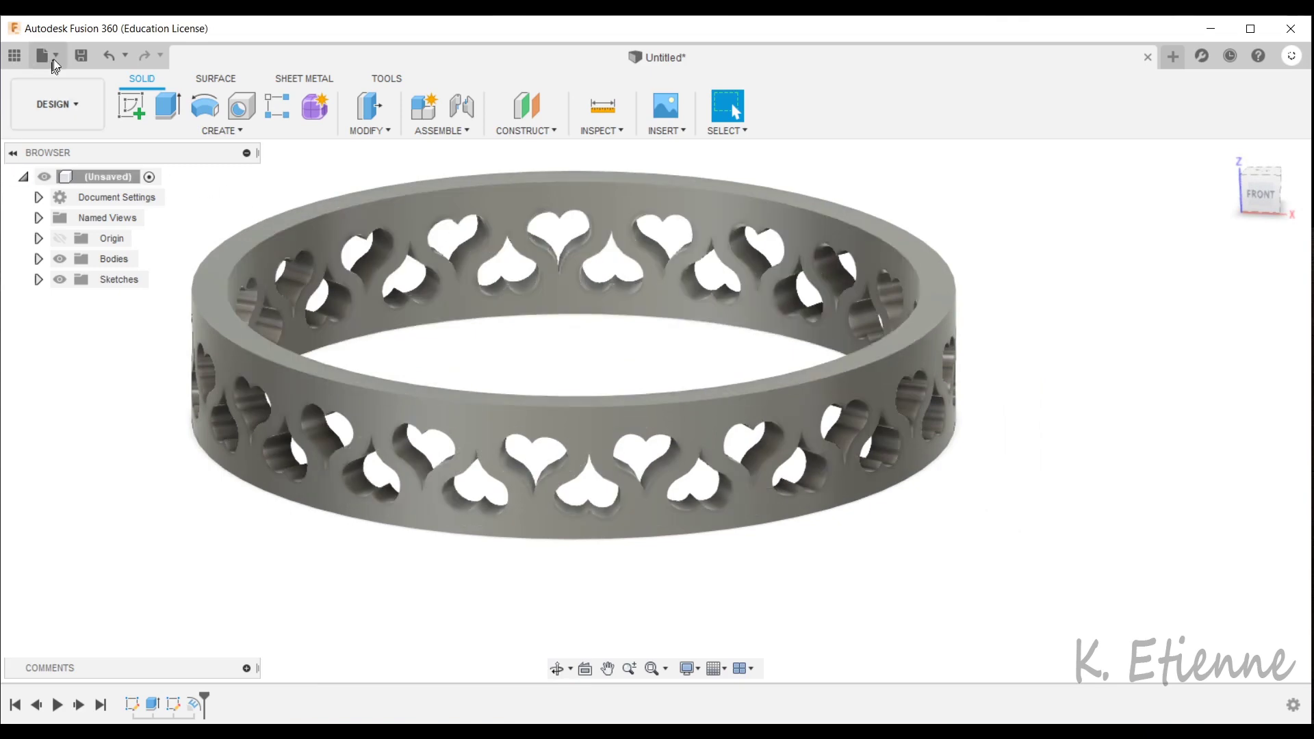
click(167, 106)
click(256, 320)
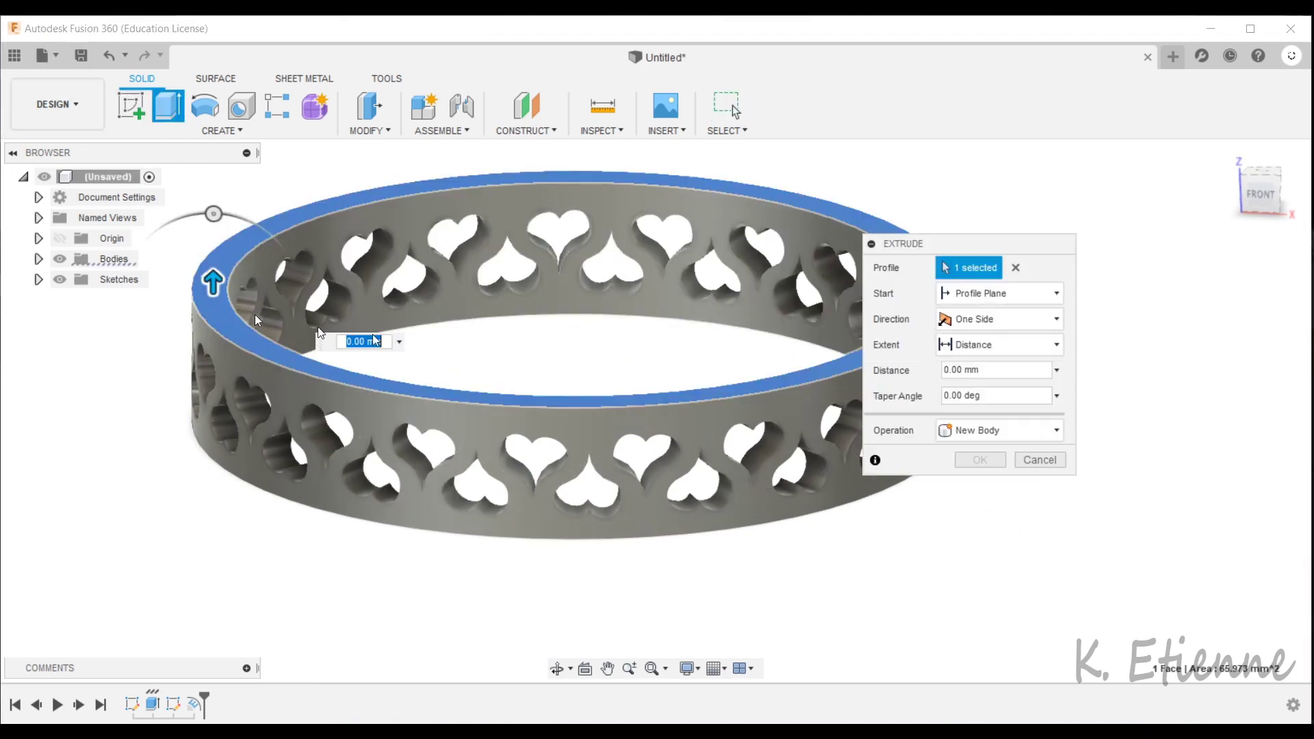
click(1261, 206)
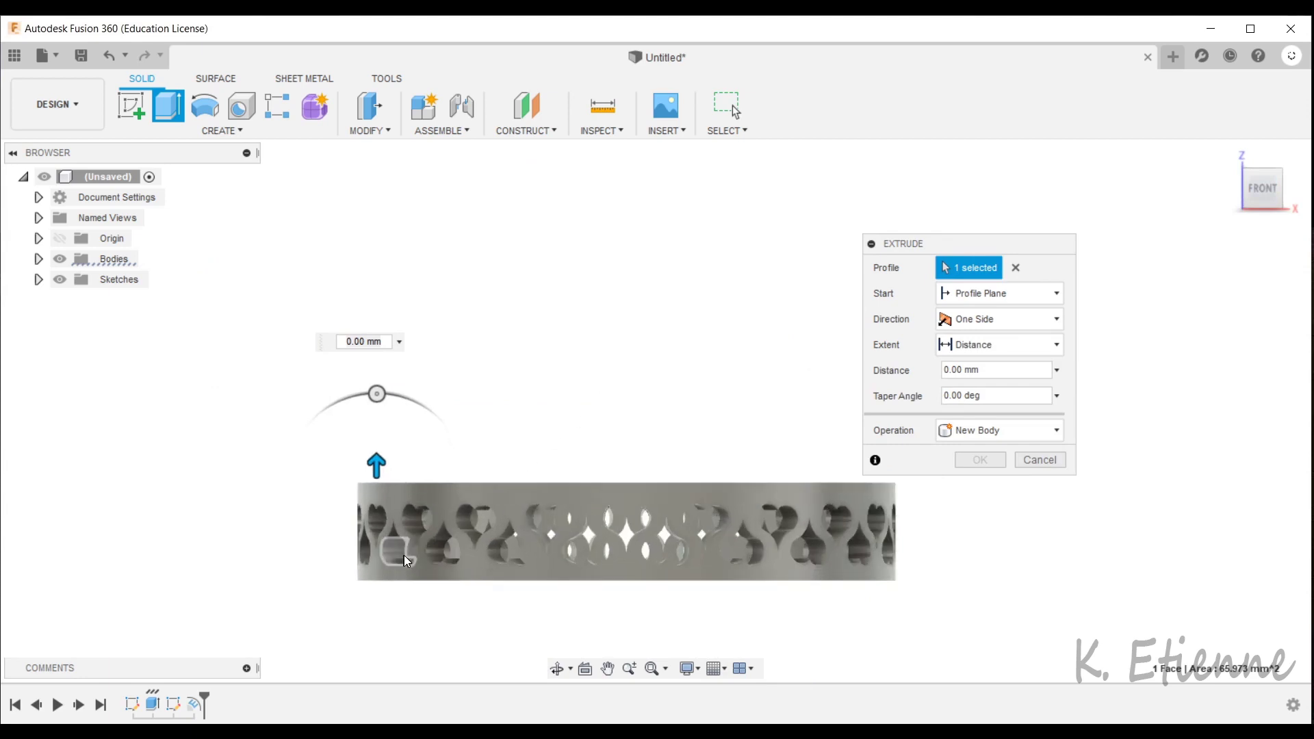
scroll(404, 555, up, 5)
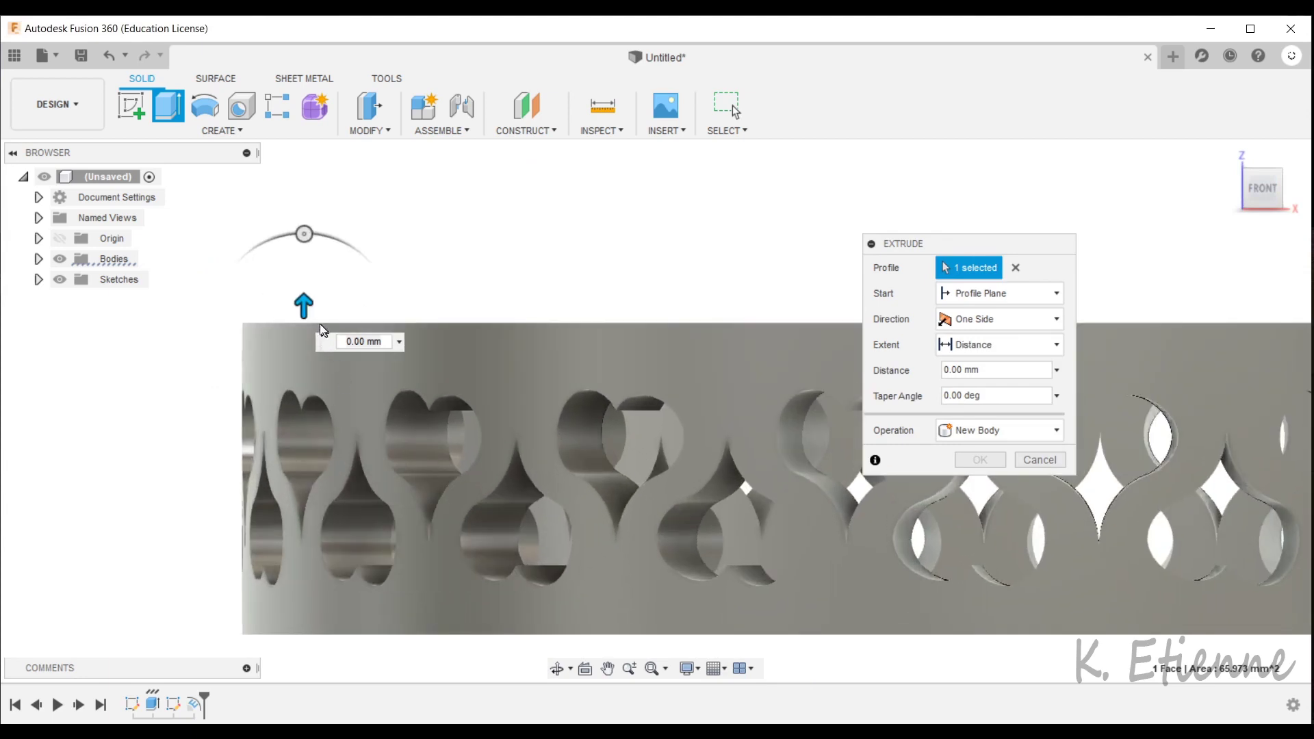
drag(306, 306, 305, 330)
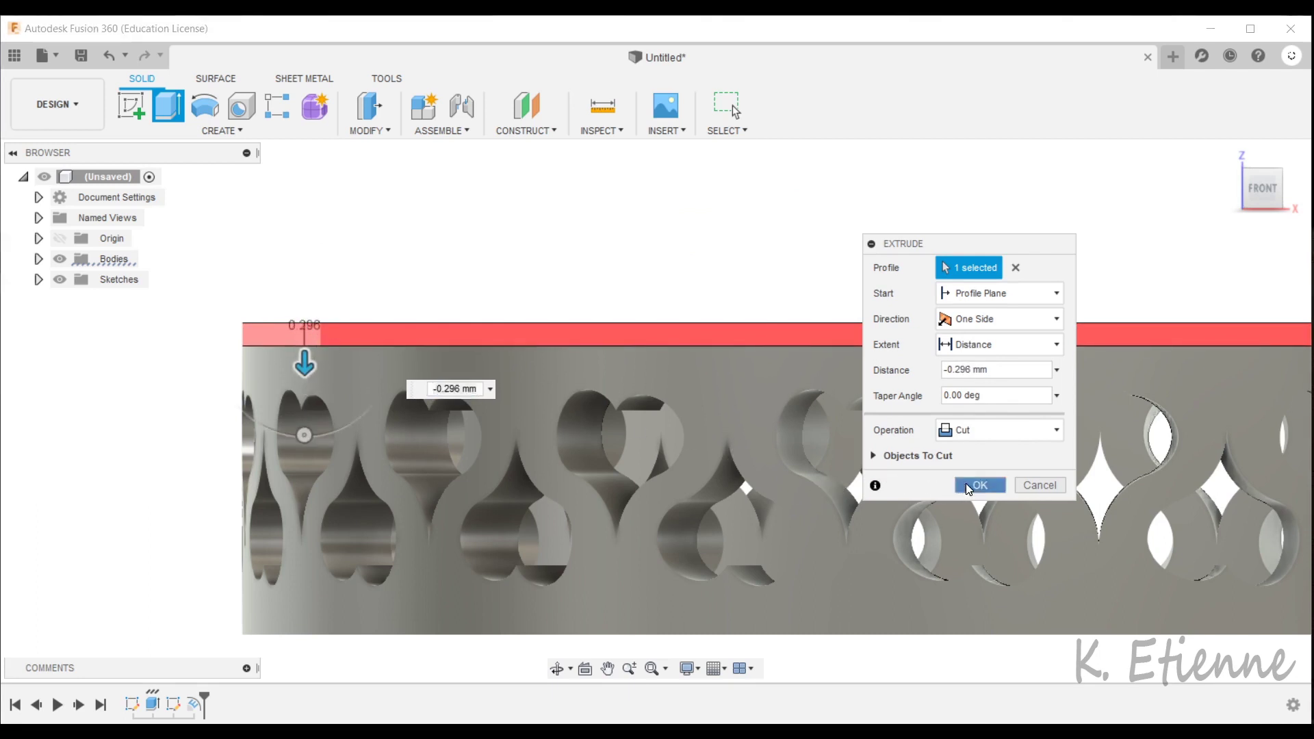
click(966, 483)
Step: Switch to edge selection priority and select all the heart cutout edges, leaving out the ring's upper and lower rim edges
scroll(306, 335, down, 5)
shift+middle_drag(651, 356, 520, 362)
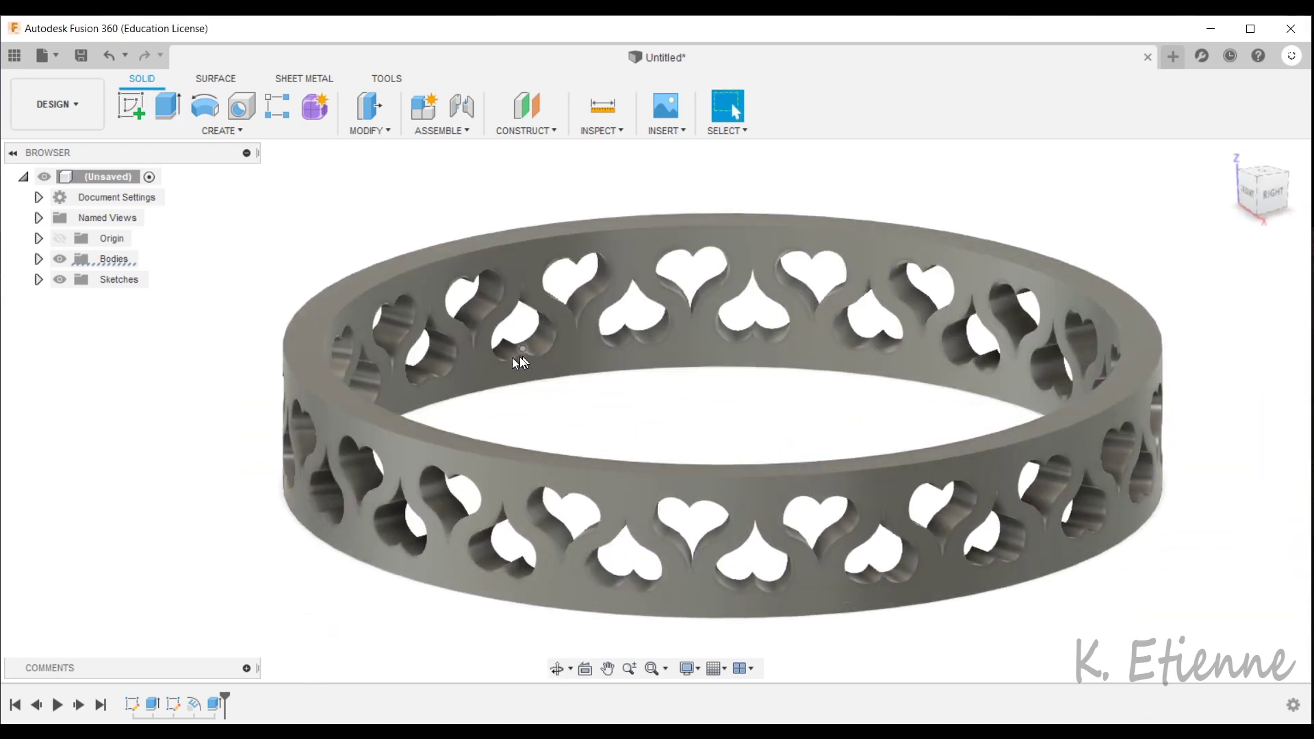
scroll(520, 361, down, 2)
click(726, 131)
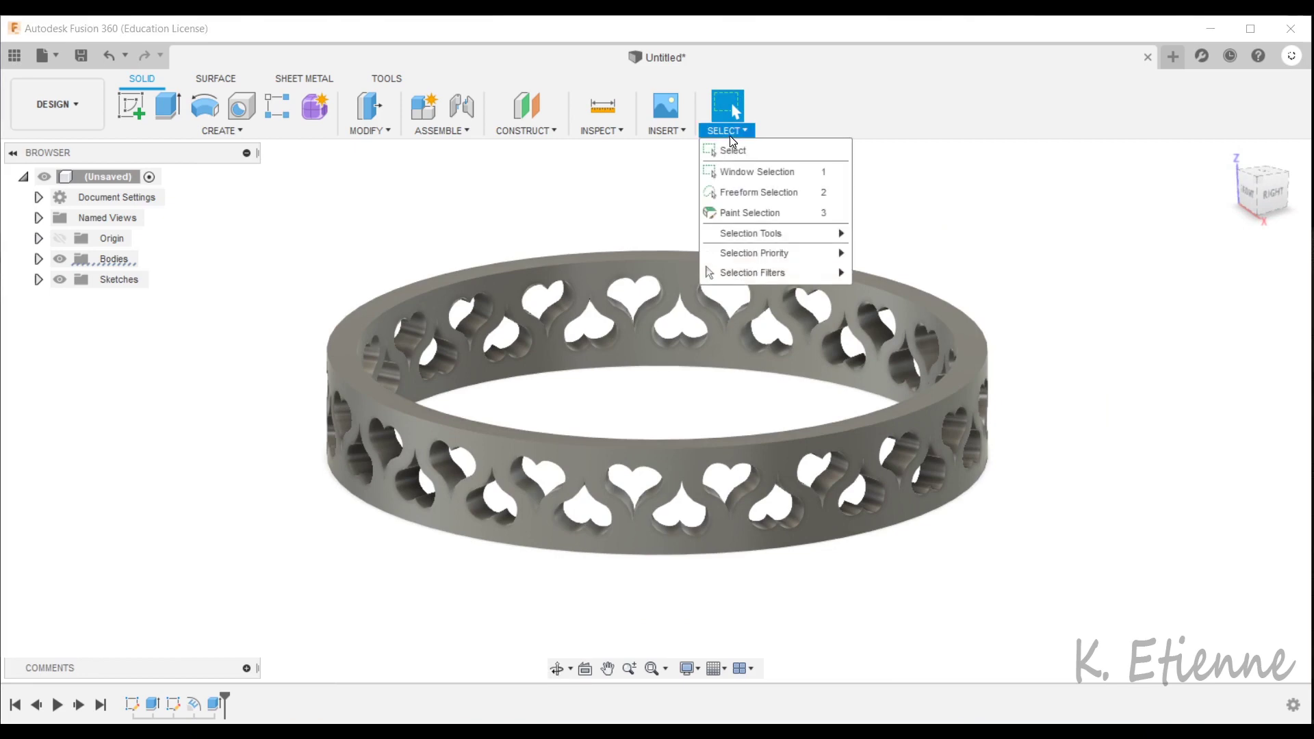
mouse_move(823, 254)
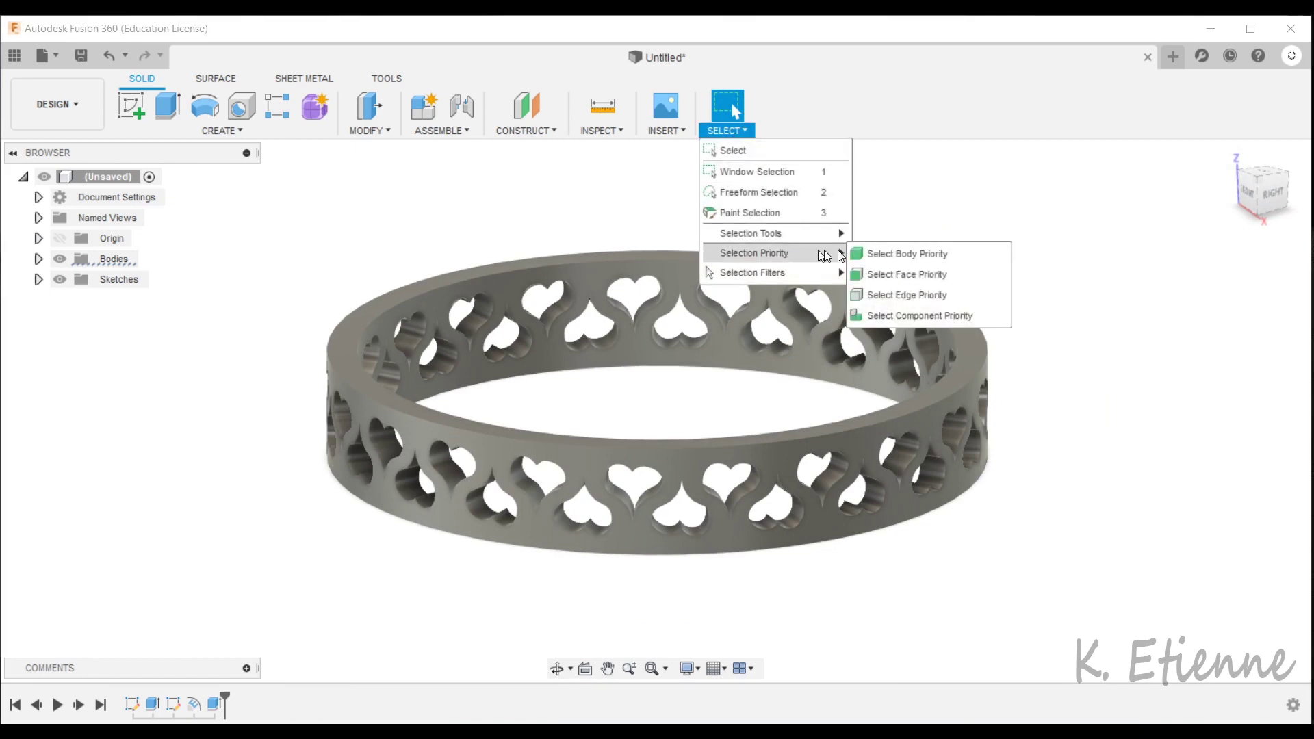
click(917, 297)
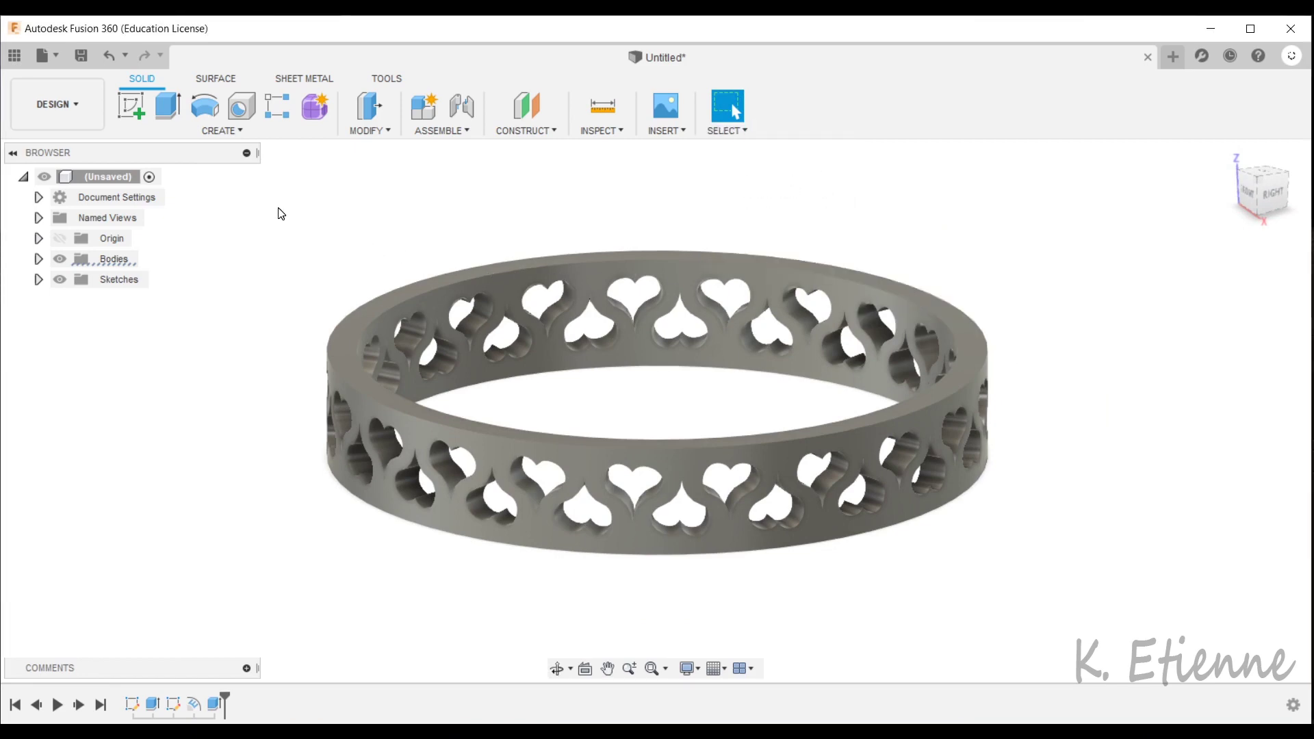
drag(278, 213, 1097, 580)
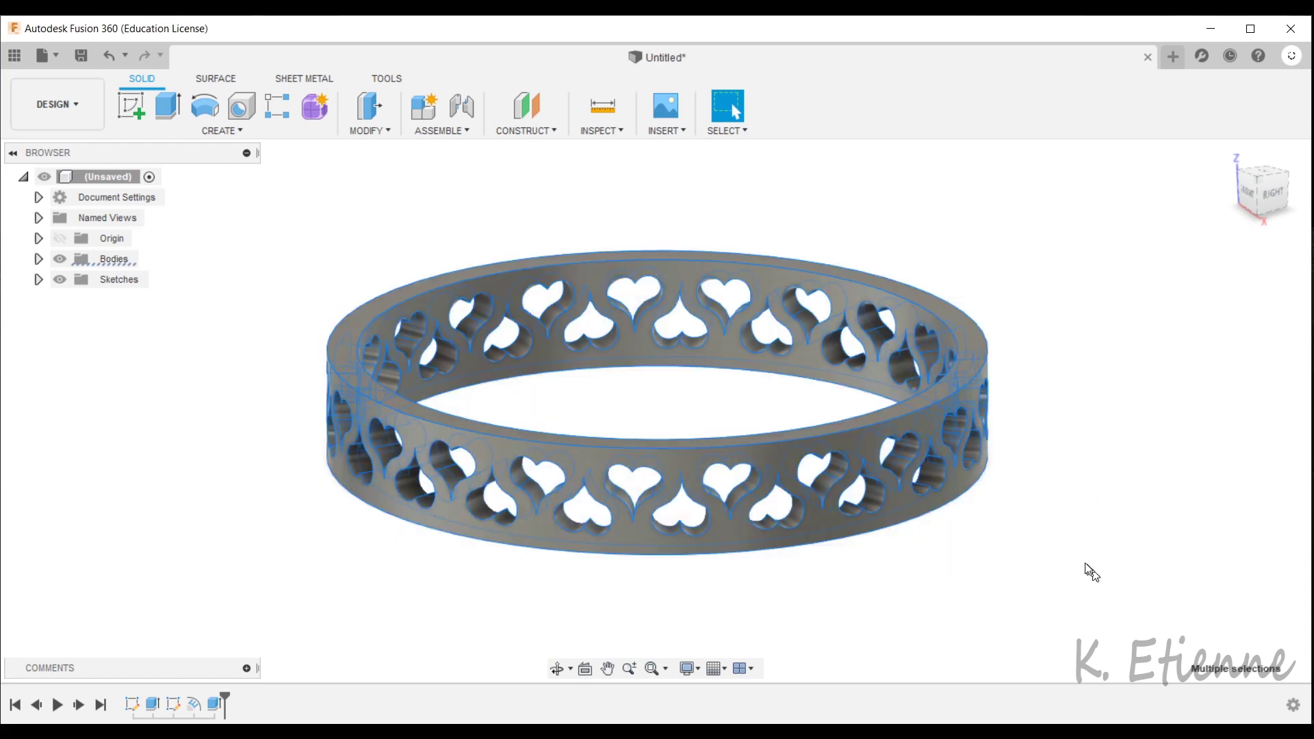
ctrl+click(700, 251)
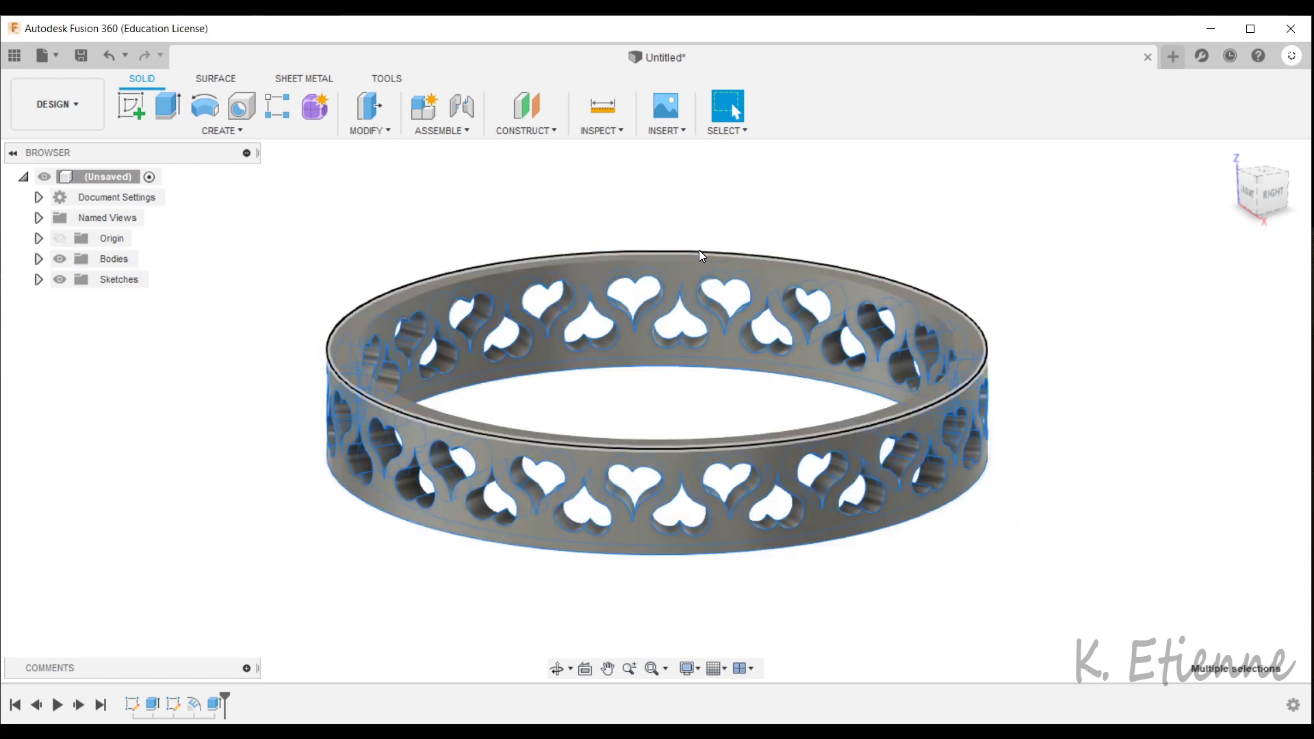
ctrl+click(826, 537)
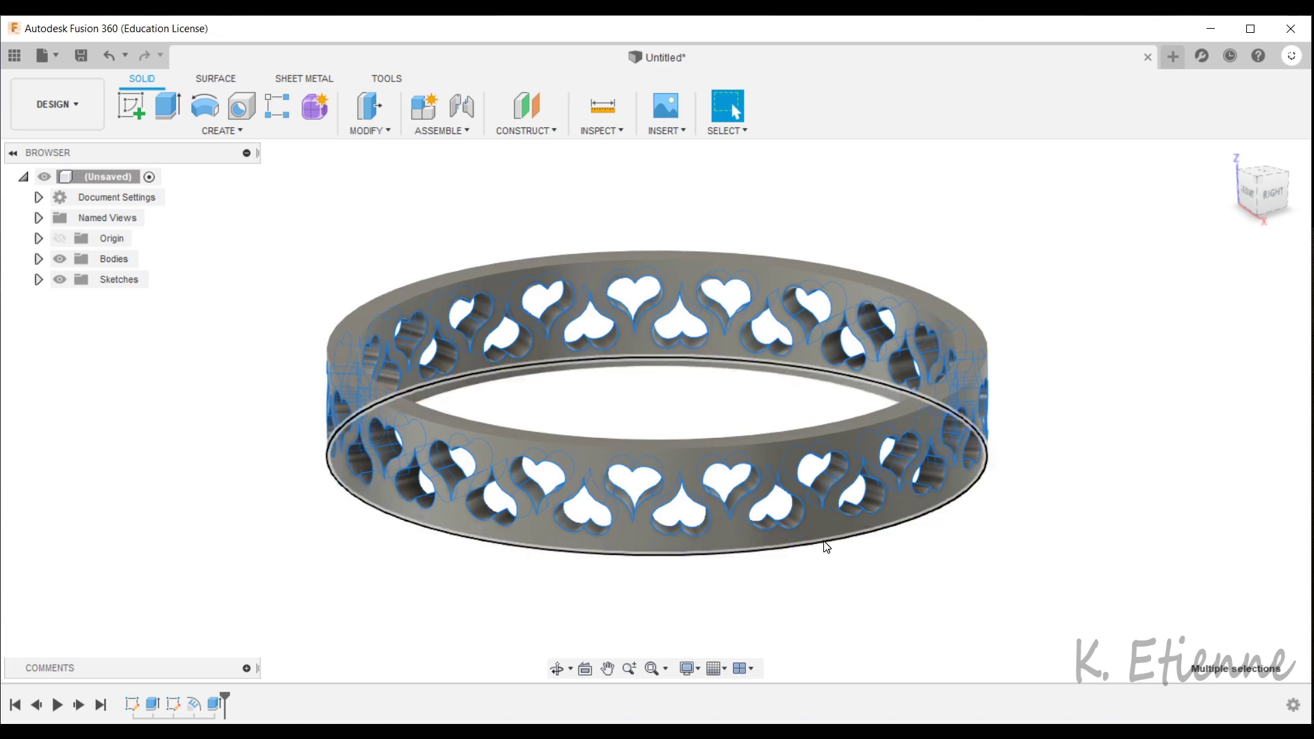
Step: Fillet the selected heart cutout edges with a constant radius of 0.12 mm
click(363, 130)
click(370, 172)
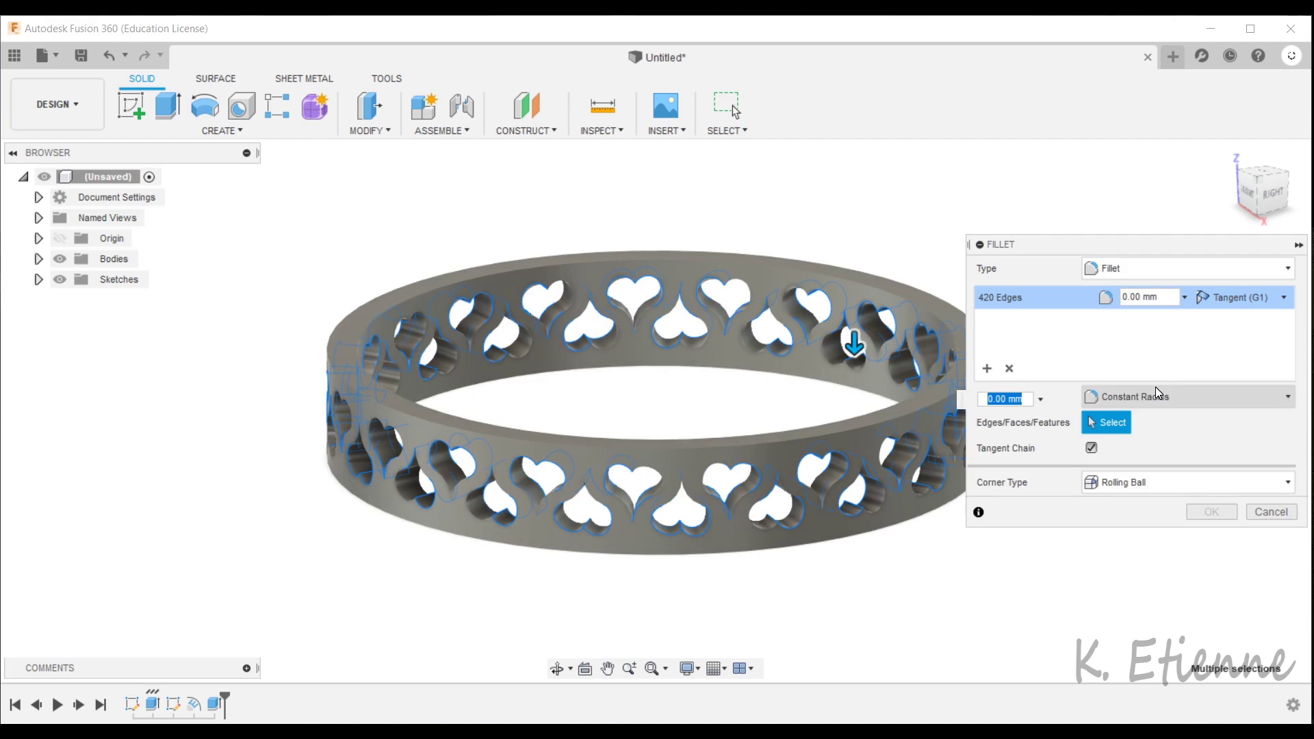
text(0.12)
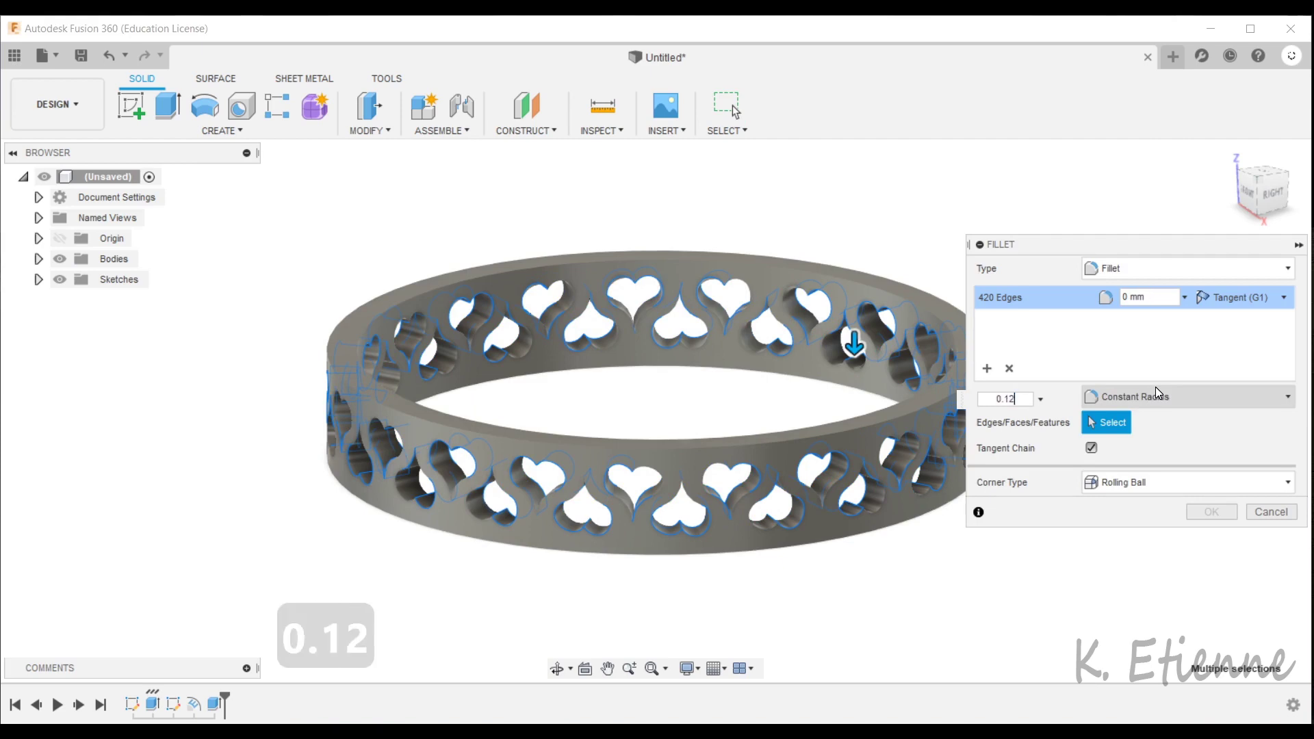
key(Return)
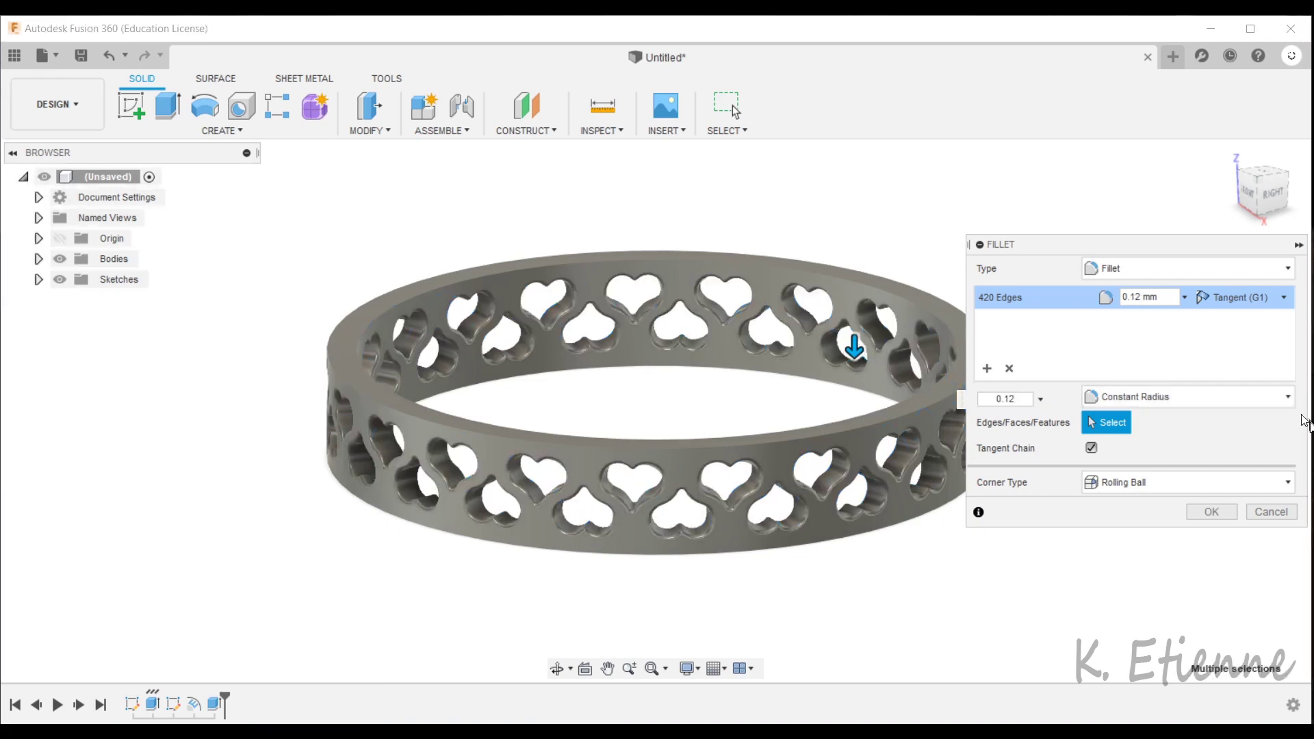
click(1219, 511)
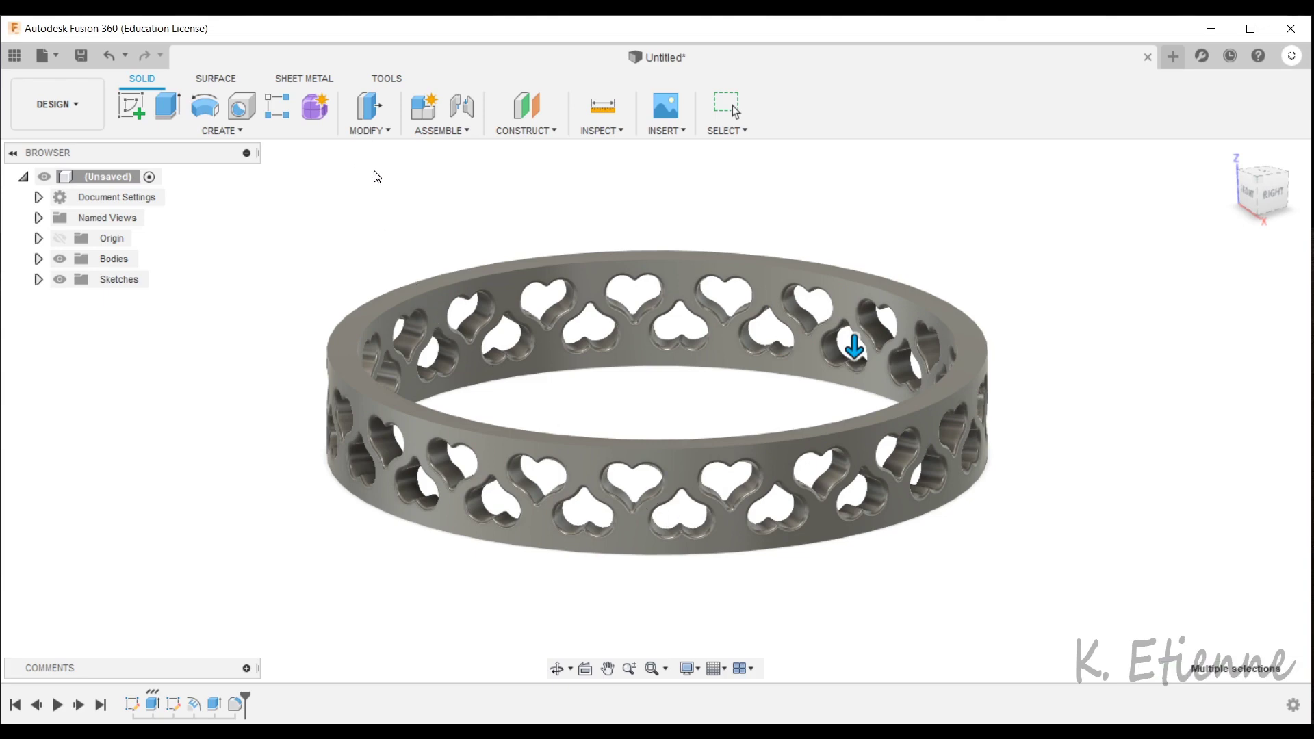
Step: Fillet the four inner and outer rim edges at the ring's top and bottom with a 0.4 mm radius
click(457, 264)
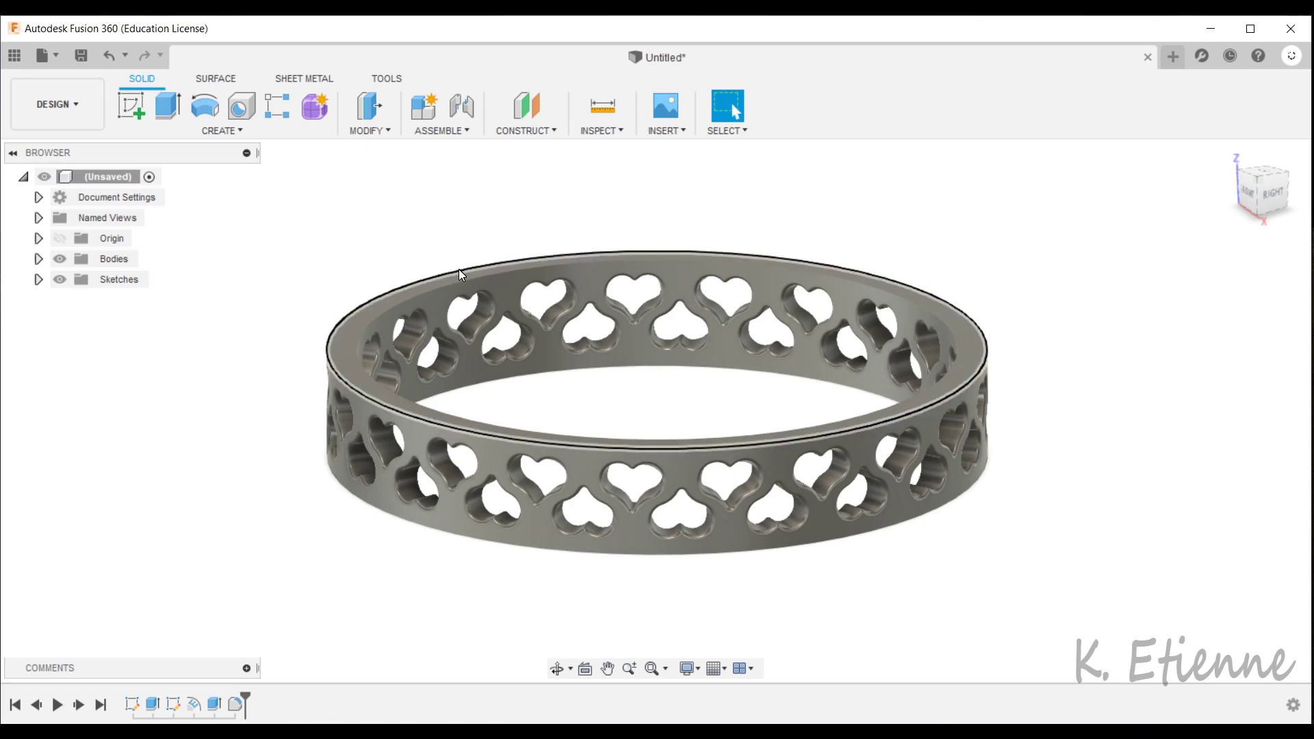
click(524, 271)
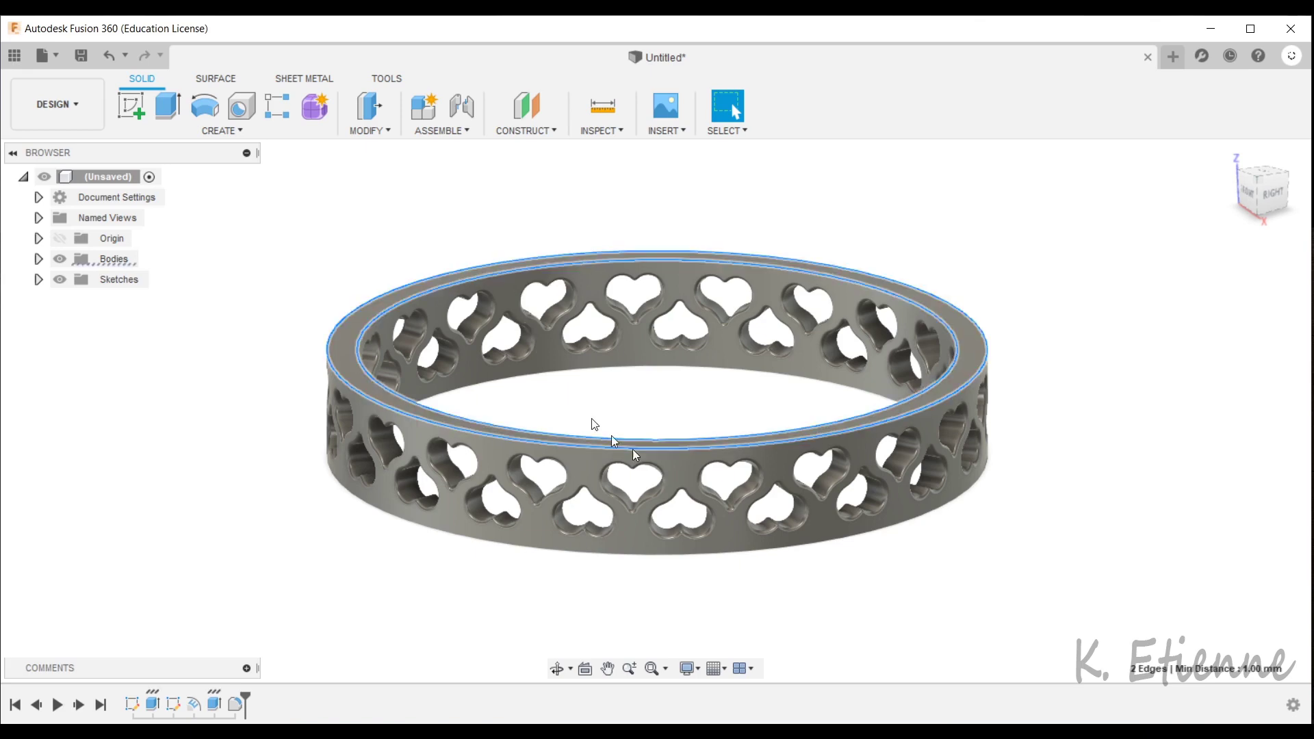
click(733, 552)
click(725, 544)
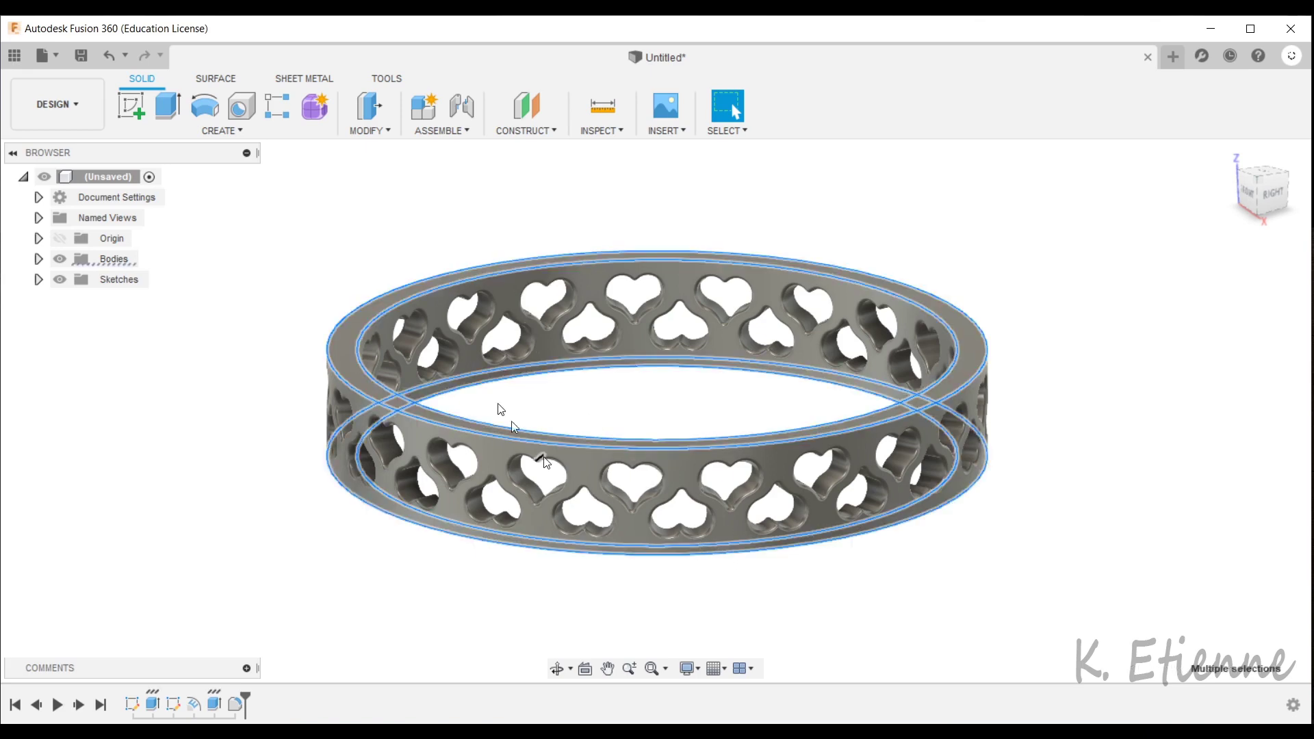
click(347, 137)
click(373, 172)
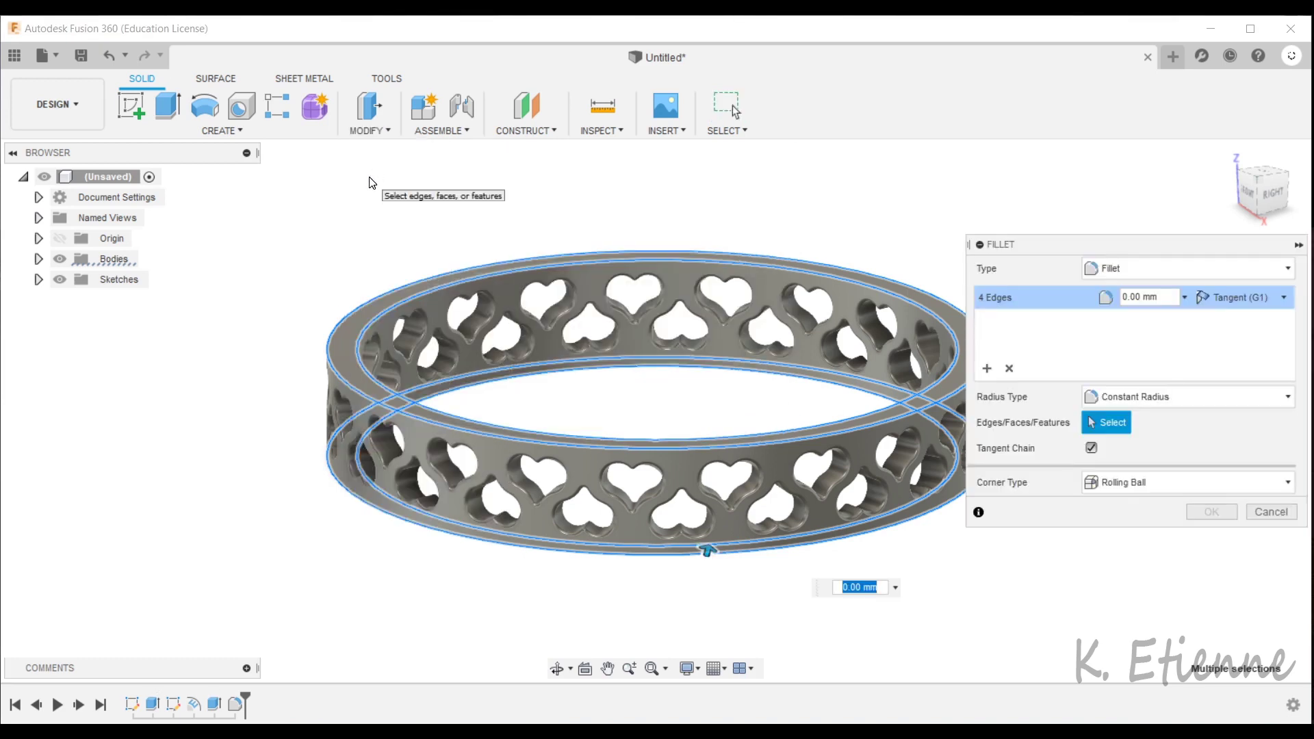
text(0.4)
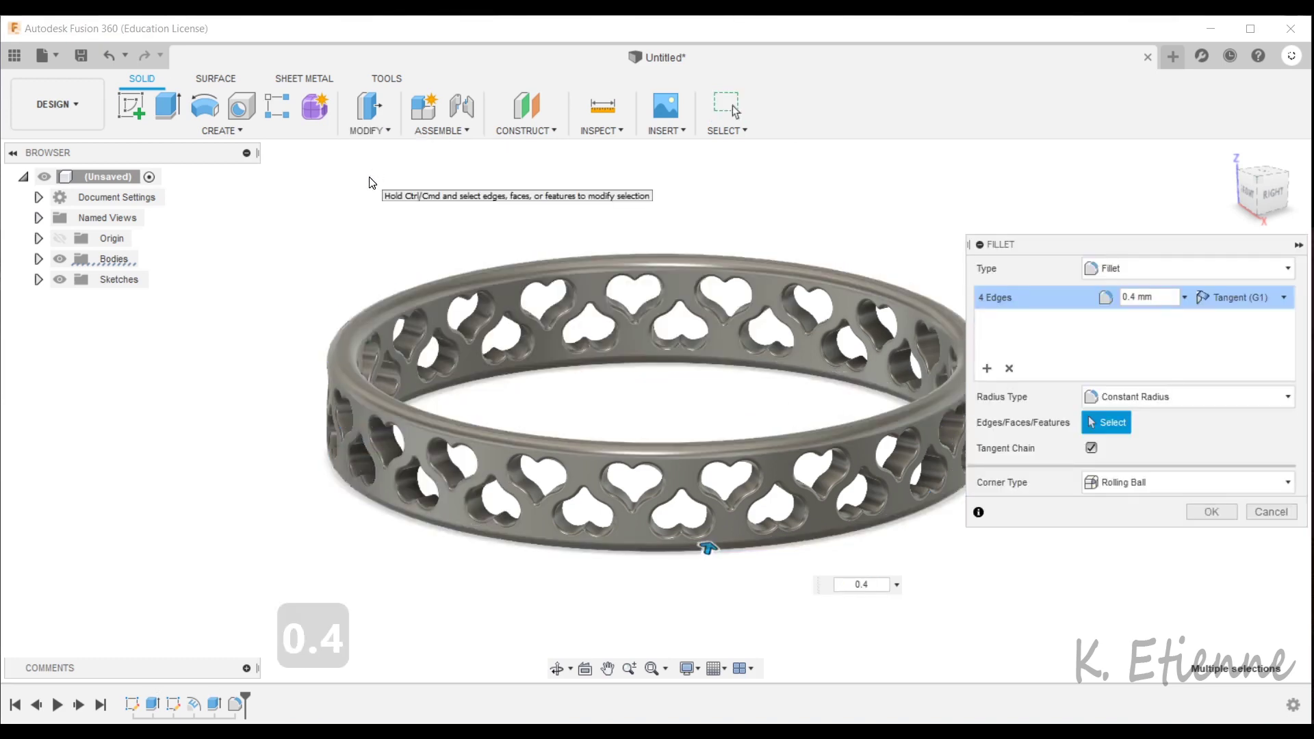
key(Return)
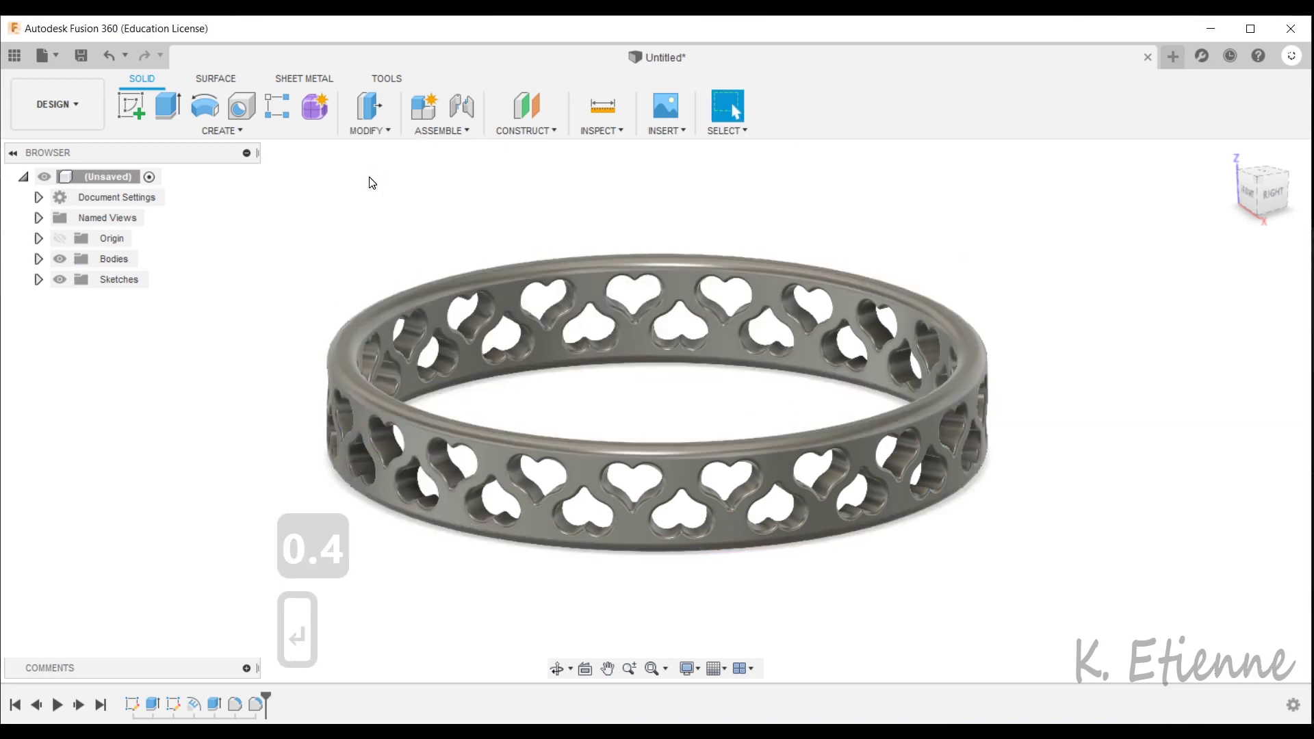
Step: Rotate the ring body by -15 degrees in the front view with Move/Copy
shift+middle_drag(408, 203, 560, 261)
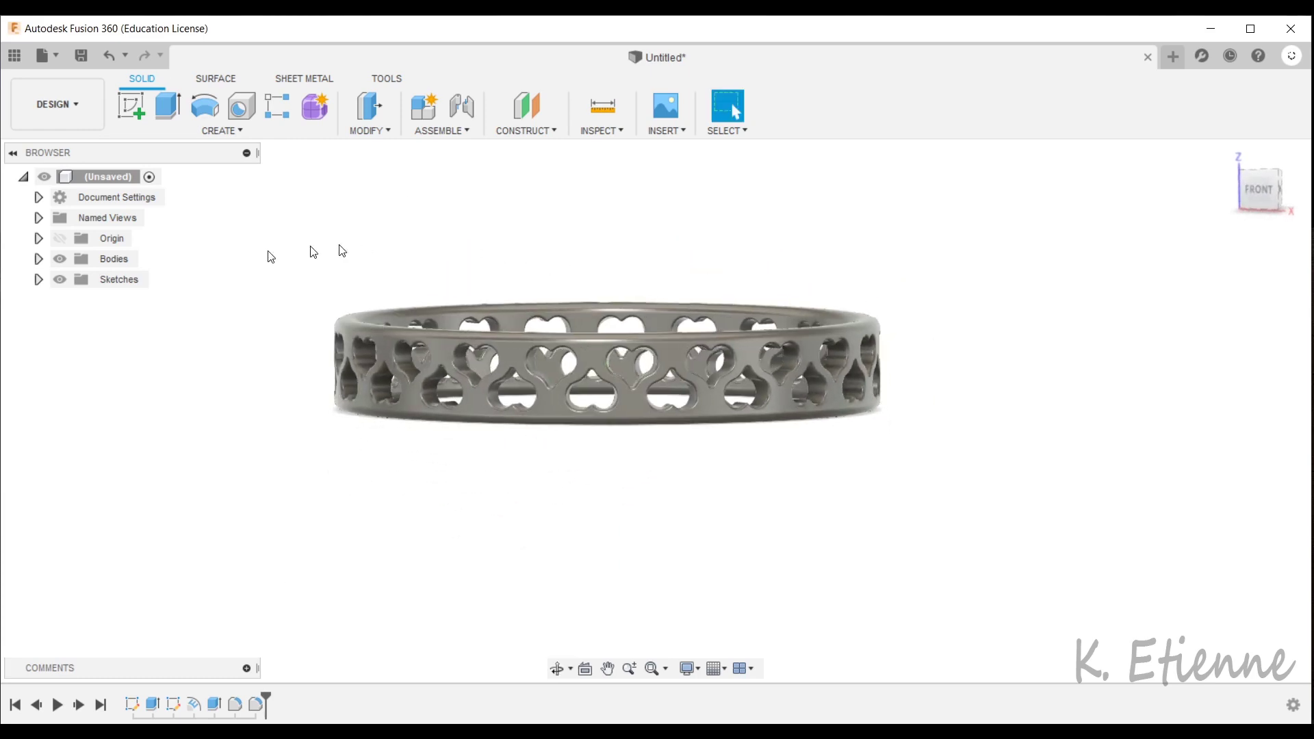
click(37, 259)
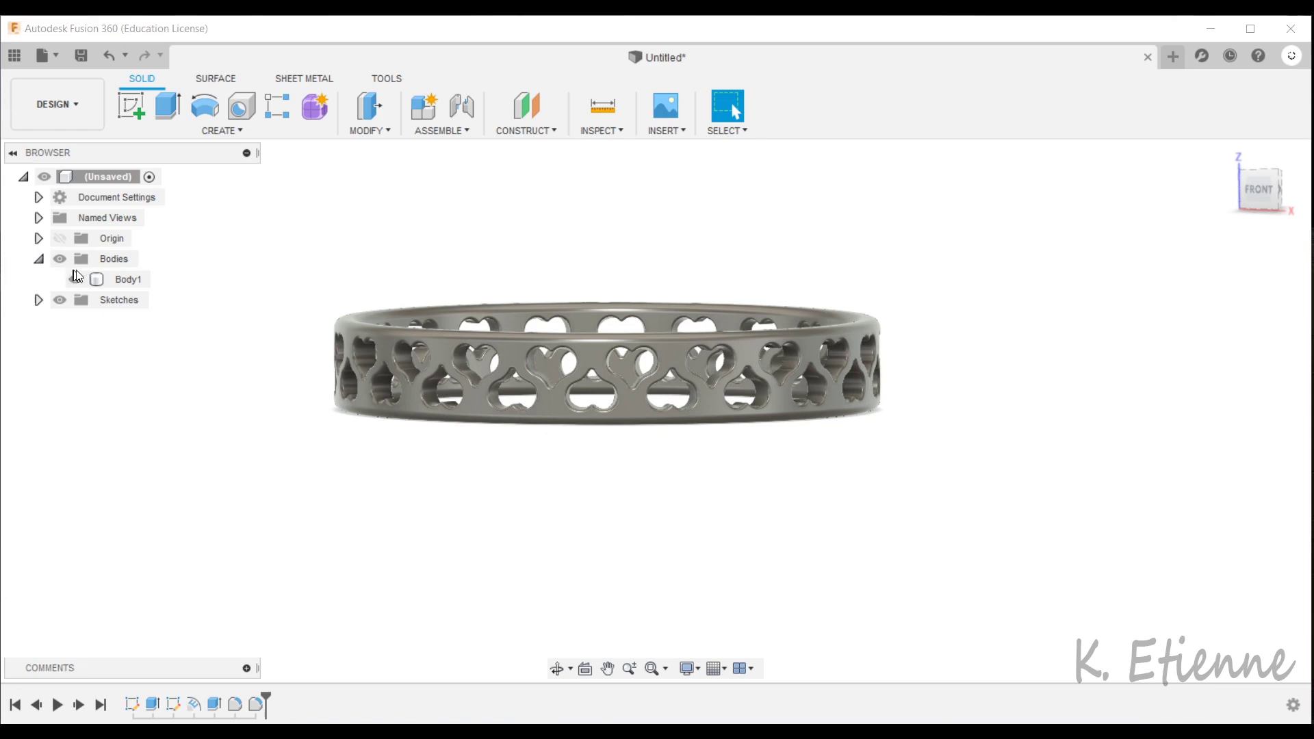
click(125, 279)
click(357, 130)
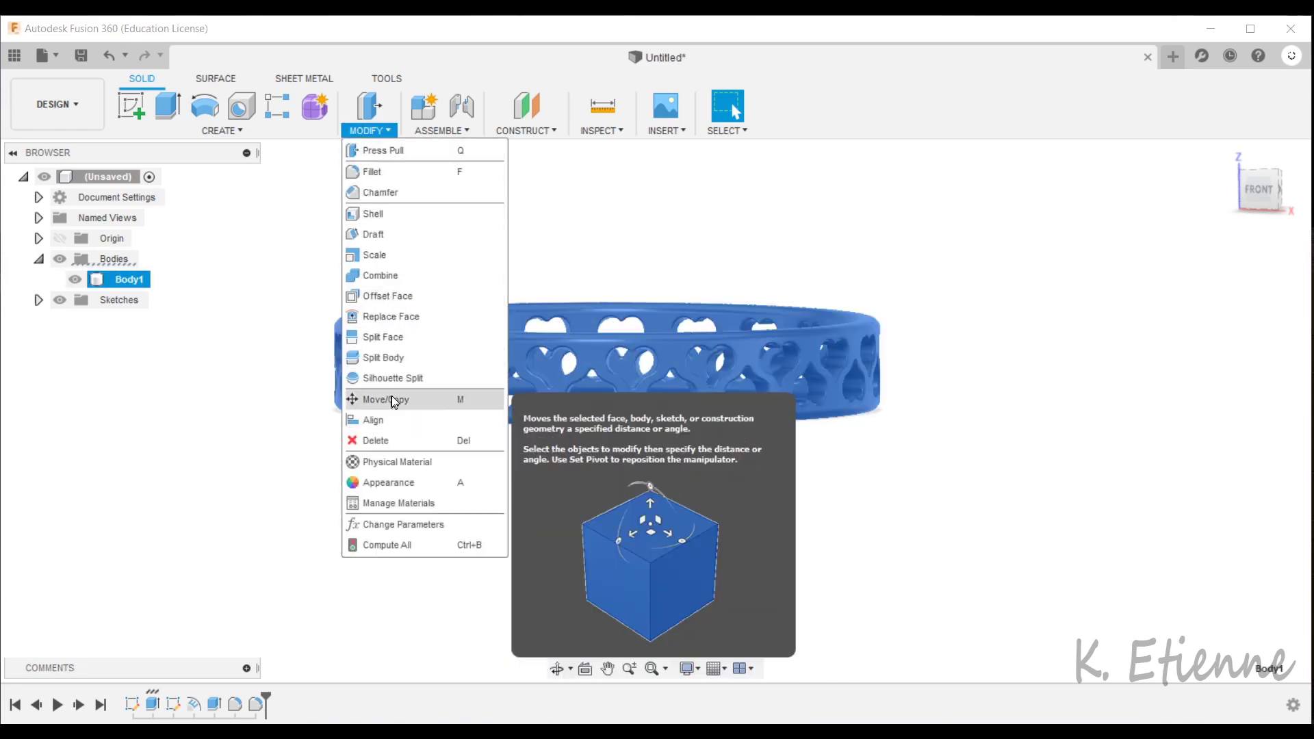
click(388, 400)
click(1259, 190)
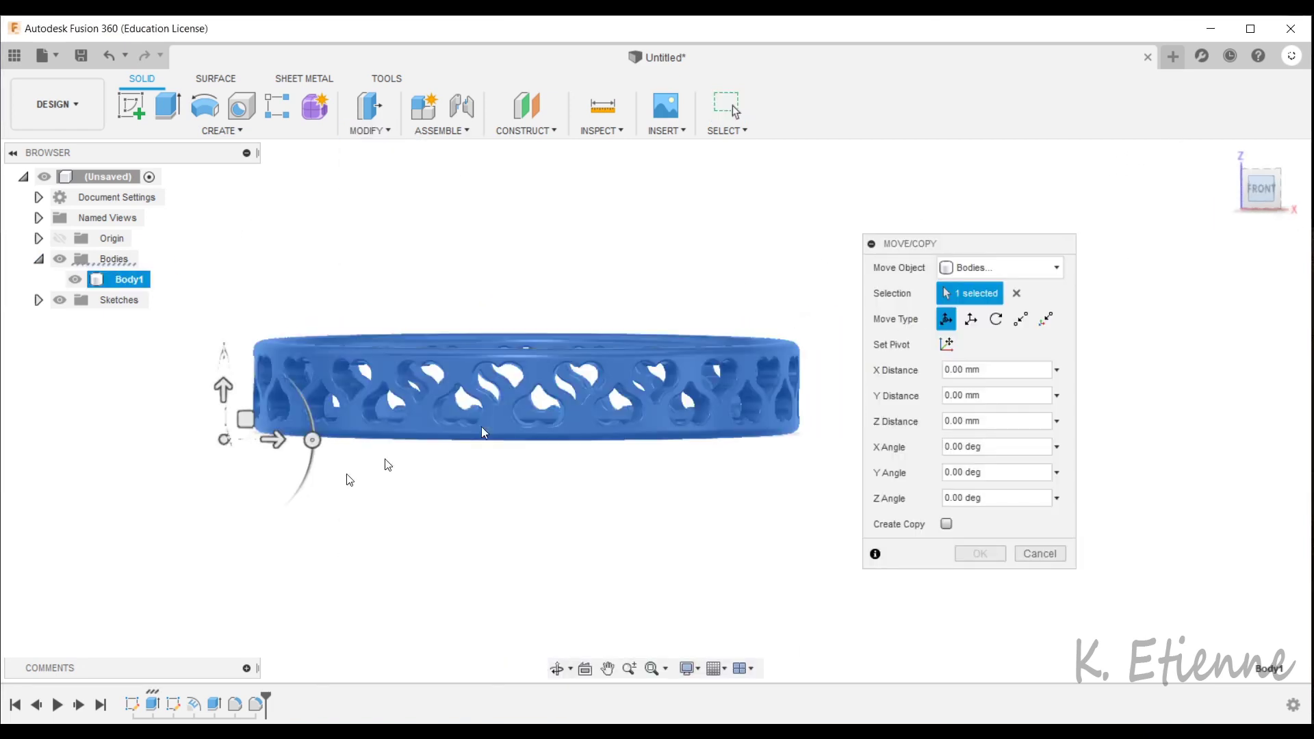
drag(261, 457, 261, 446)
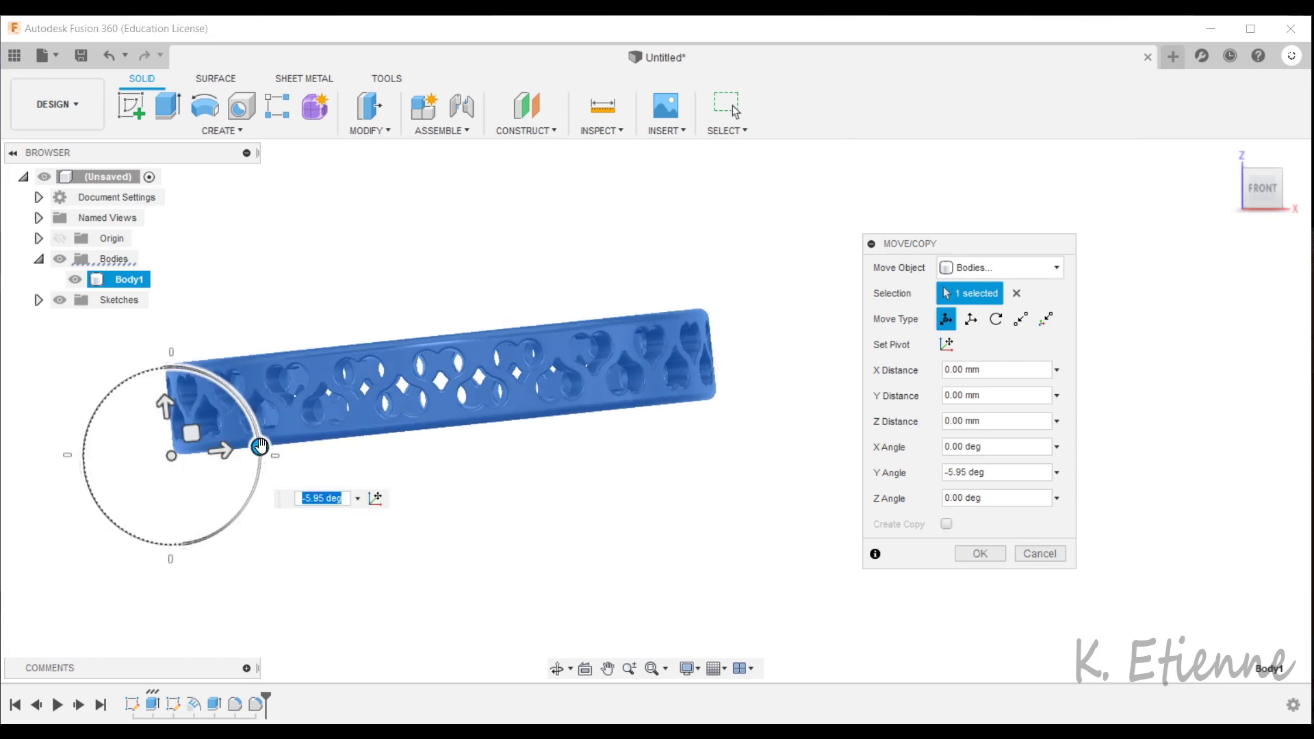
text(-15)
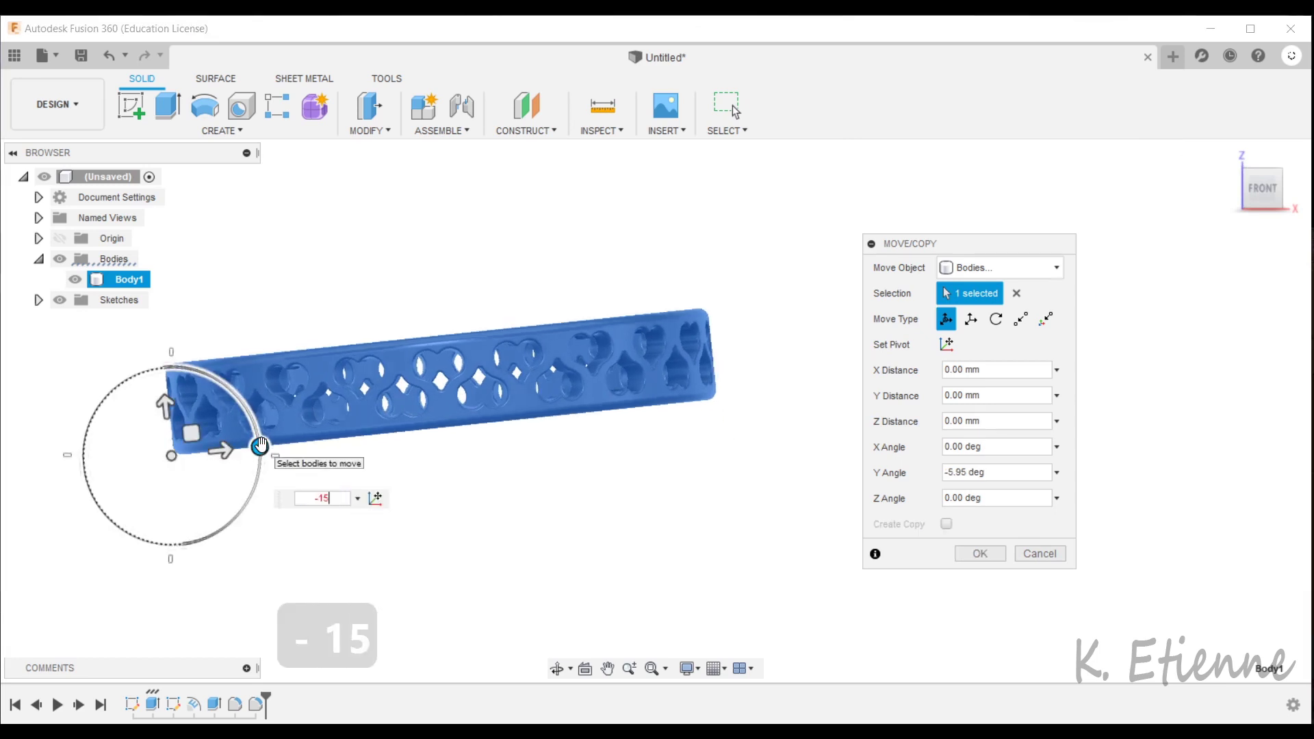
key(Return)
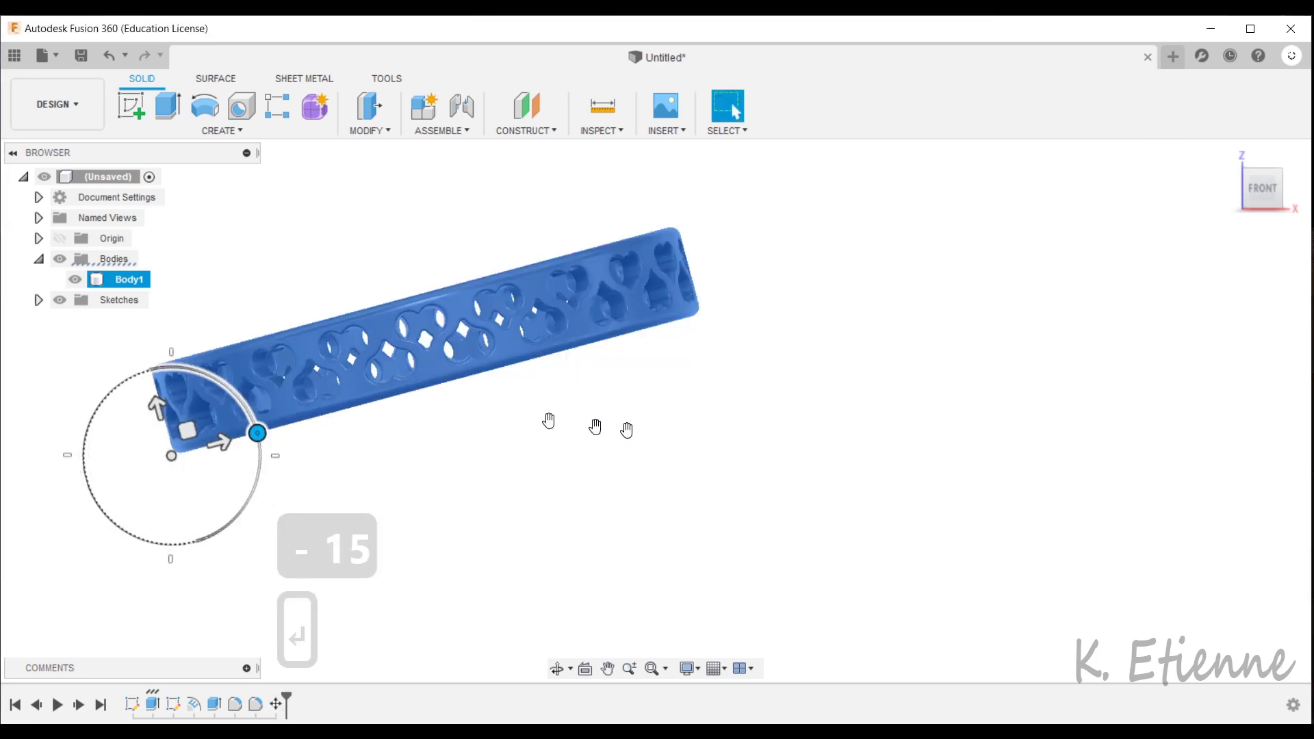
Step: Start a new sketch on the horizontal XY origin plane, viewed from the top
scroll(462, 414, down, 3)
scroll(510, 414, down, 2)
shift+middle_drag(654, 302, 657, 394)
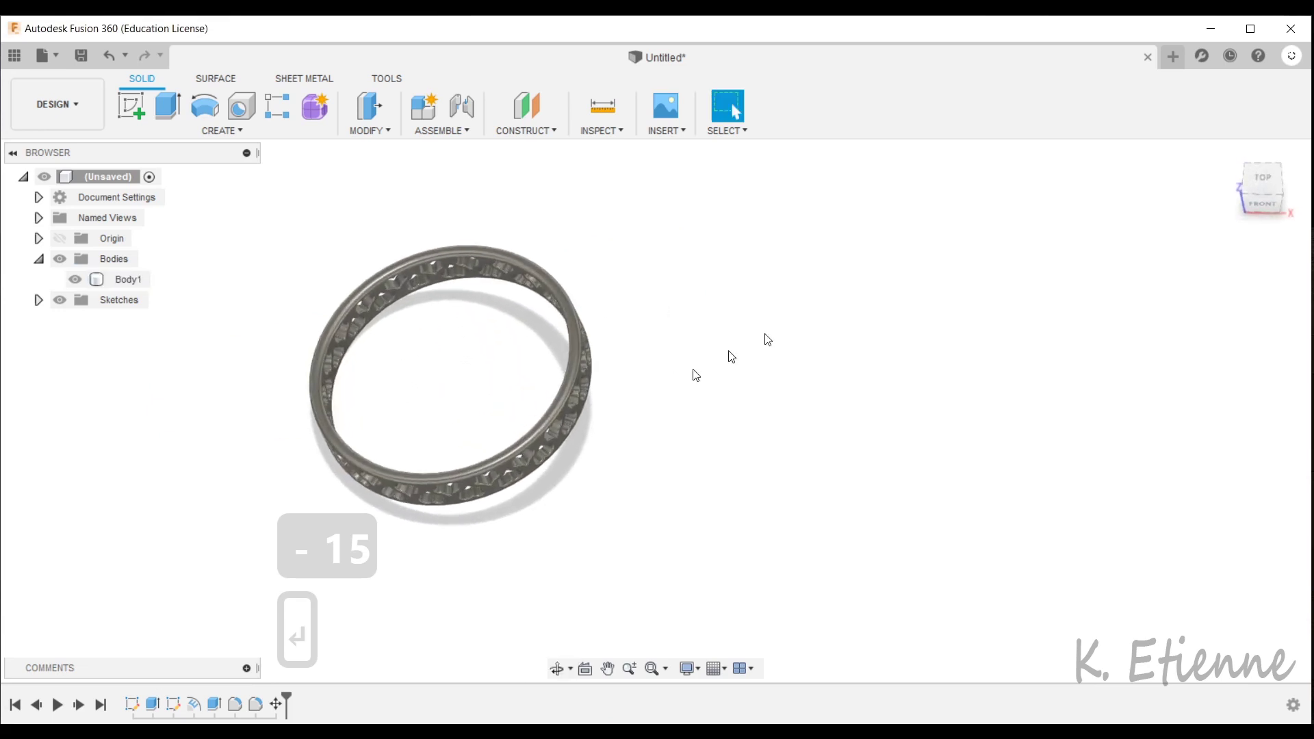
click(1261, 180)
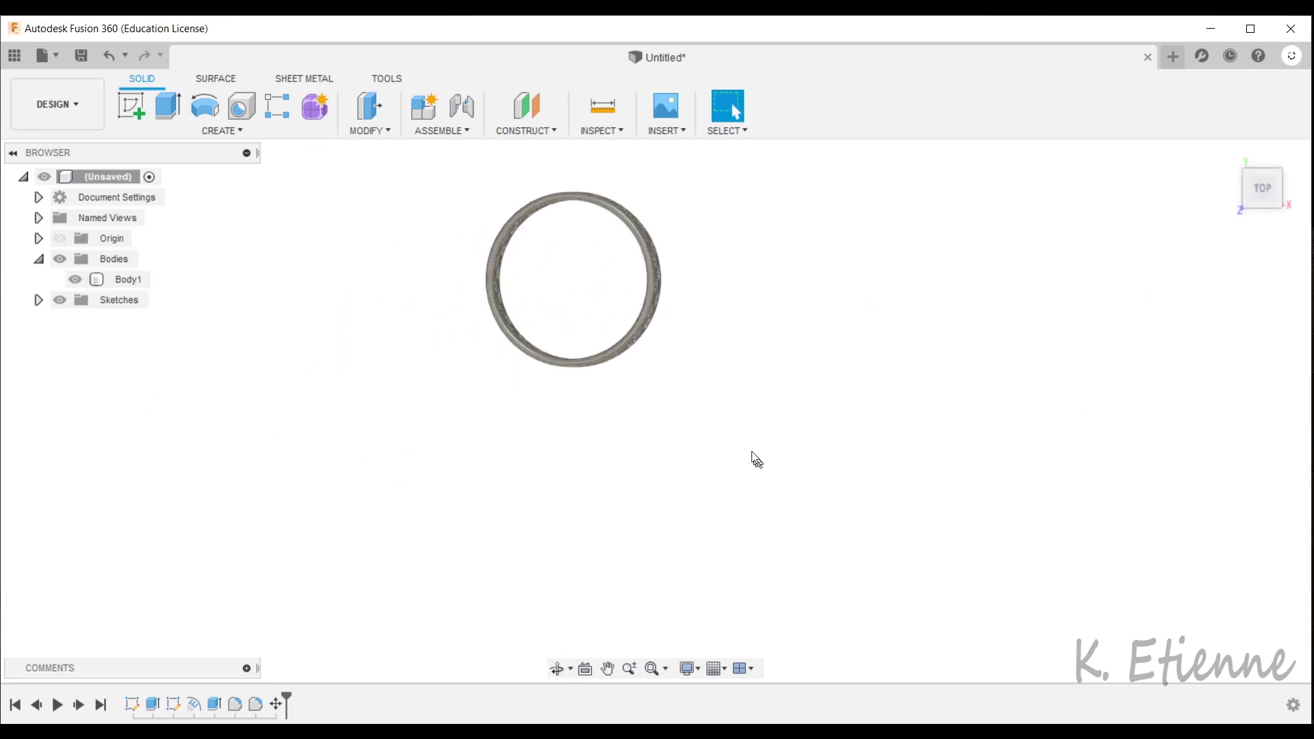
scroll(636, 274, up, 4)
click(651, 305)
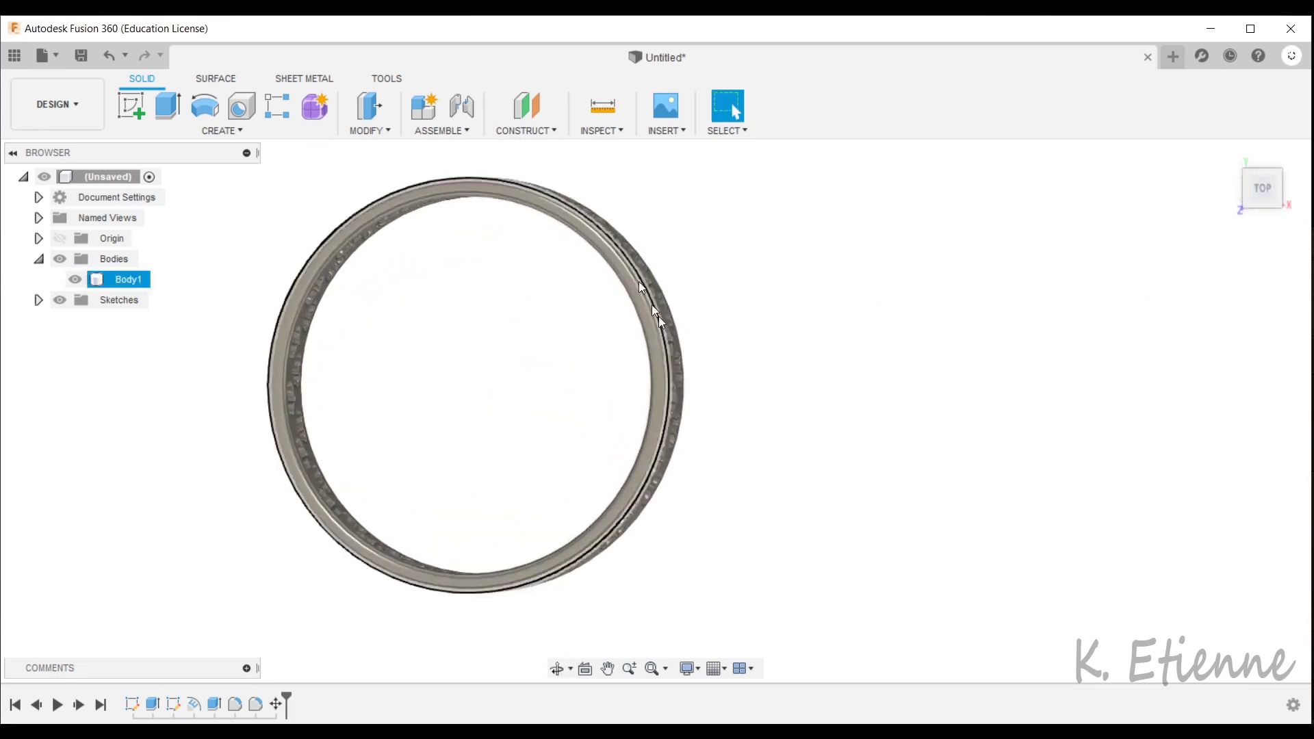
click(140, 98)
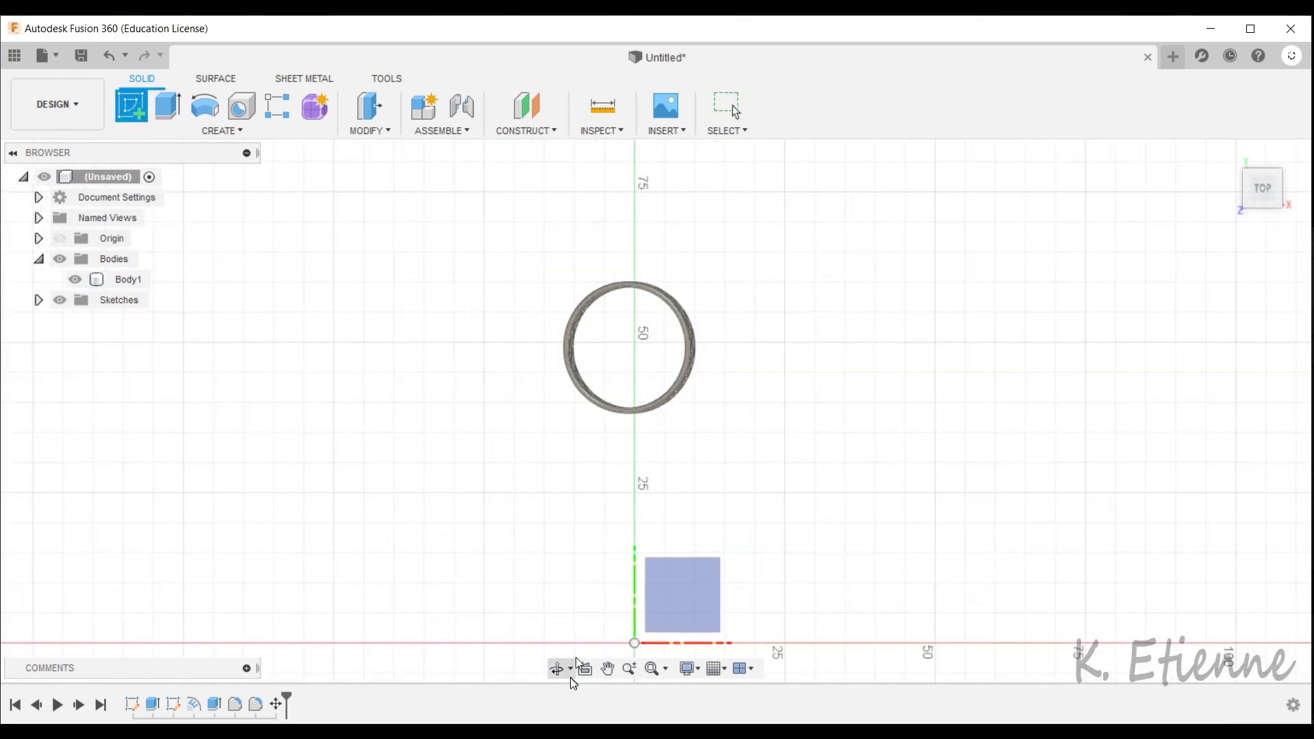
click(683, 587)
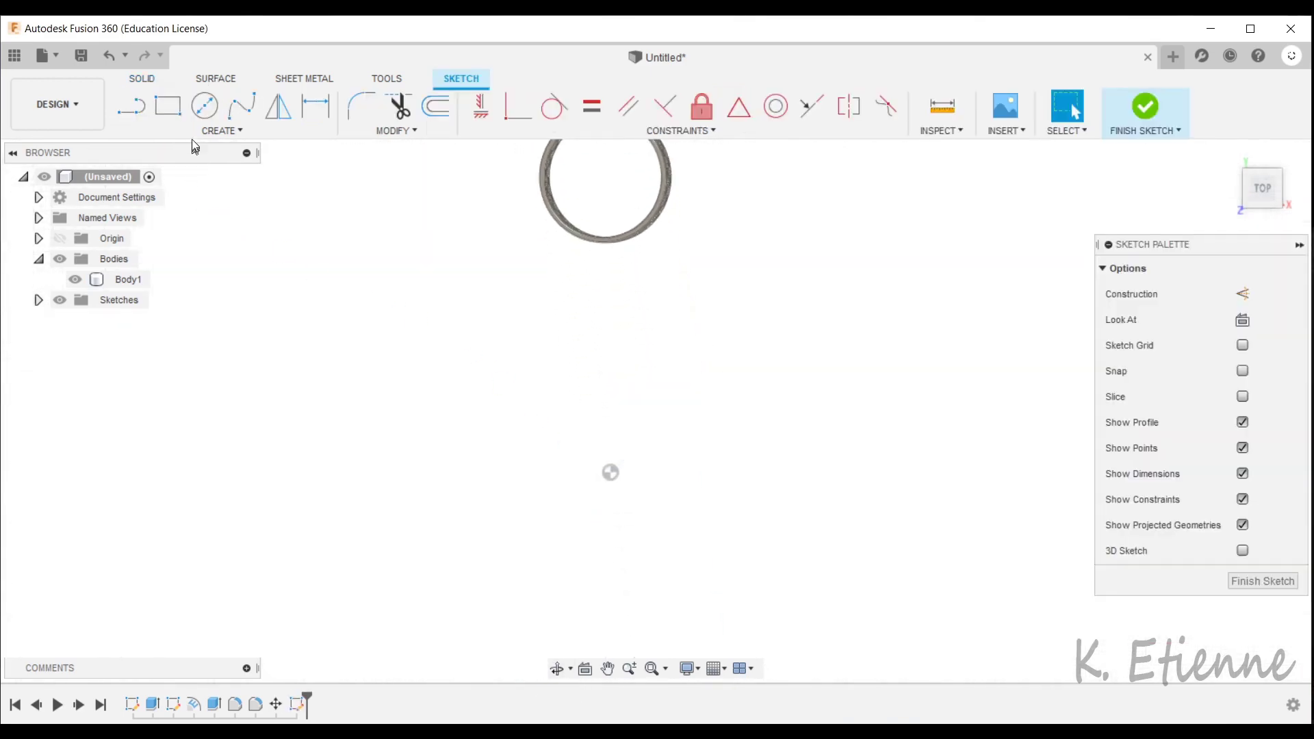
click(168, 106)
click(1242, 320)
scroll(706, 568, down, 2)
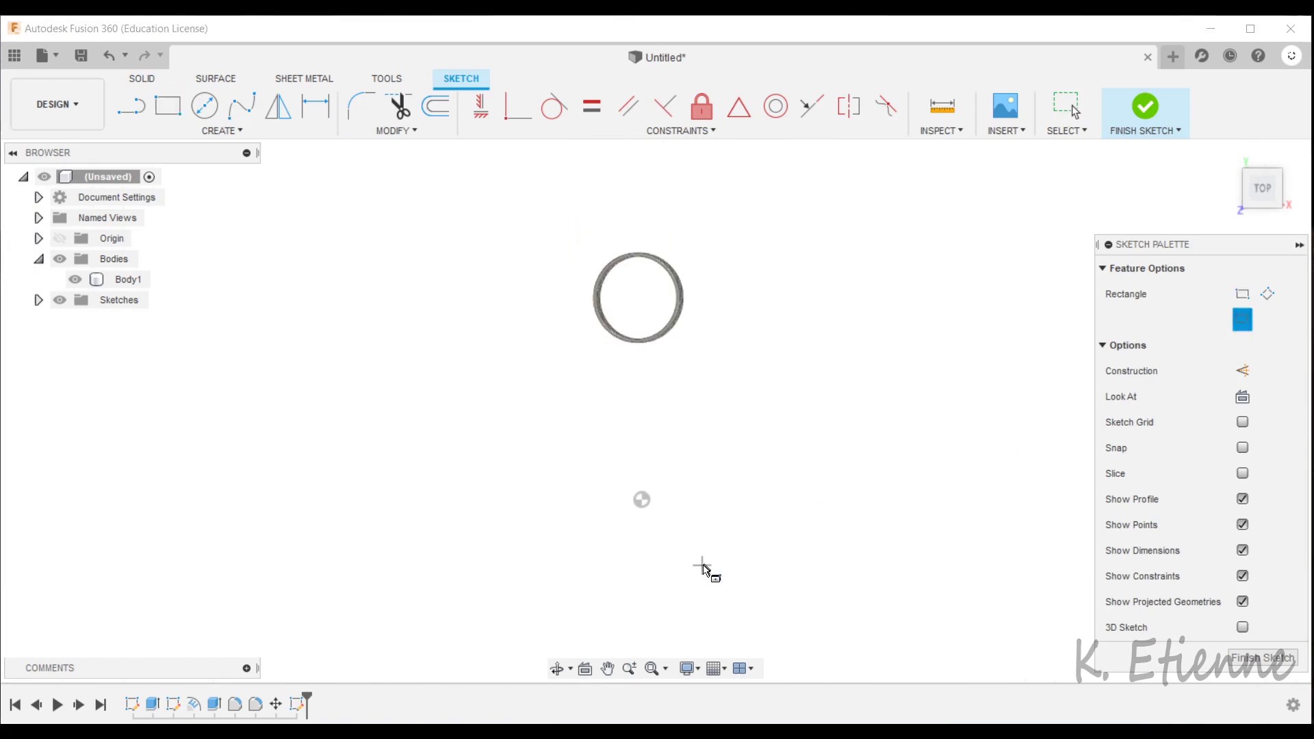
scroll(677, 276, up, 5)
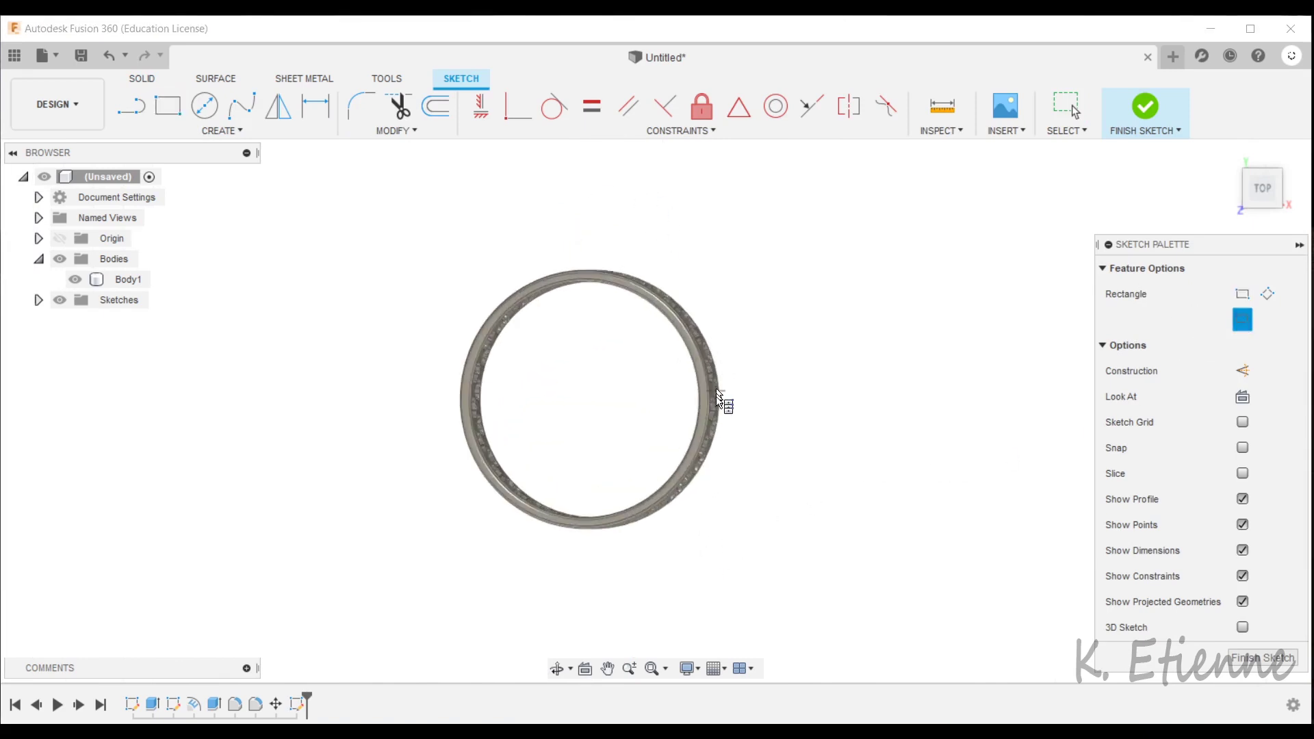
click(583, 332)
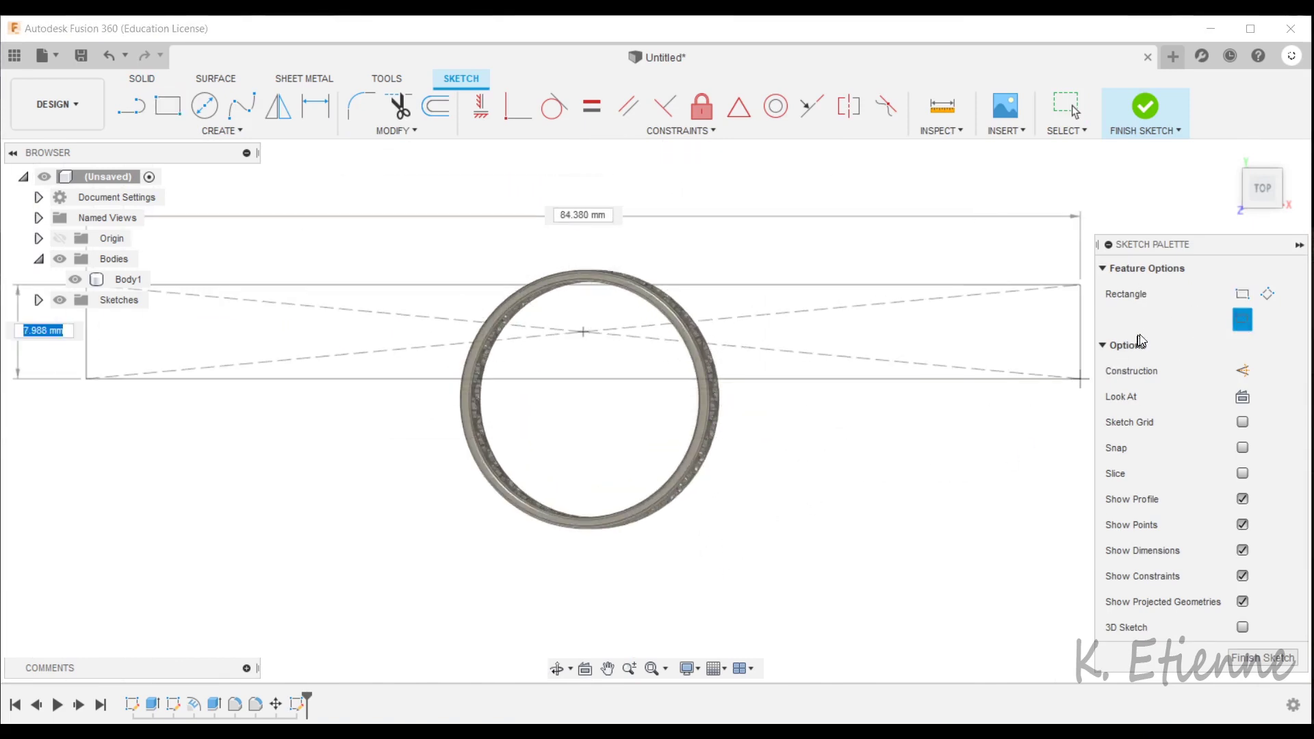
Step: Sketch a two-point rectangle starting inside the ring's opening, with height and width of 20 mm
click(1243, 294)
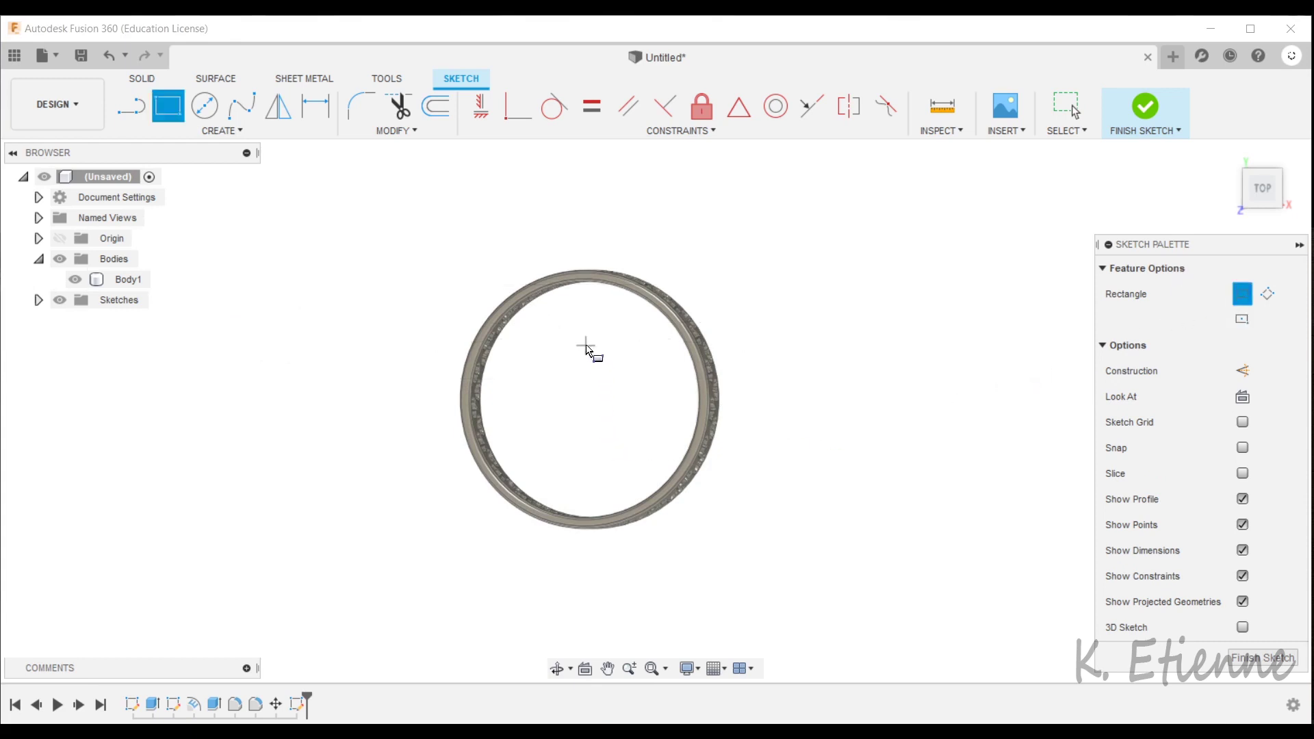
click(585, 343)
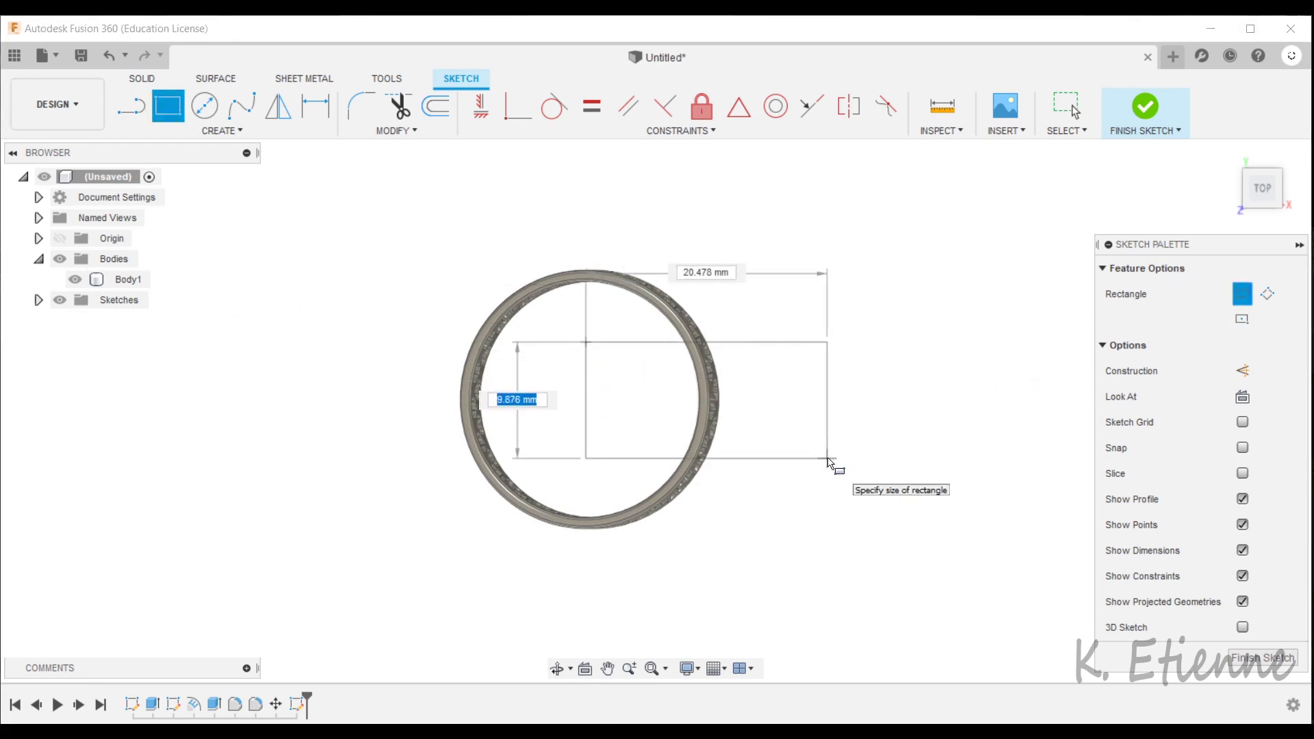
text(20)
key(Tab)
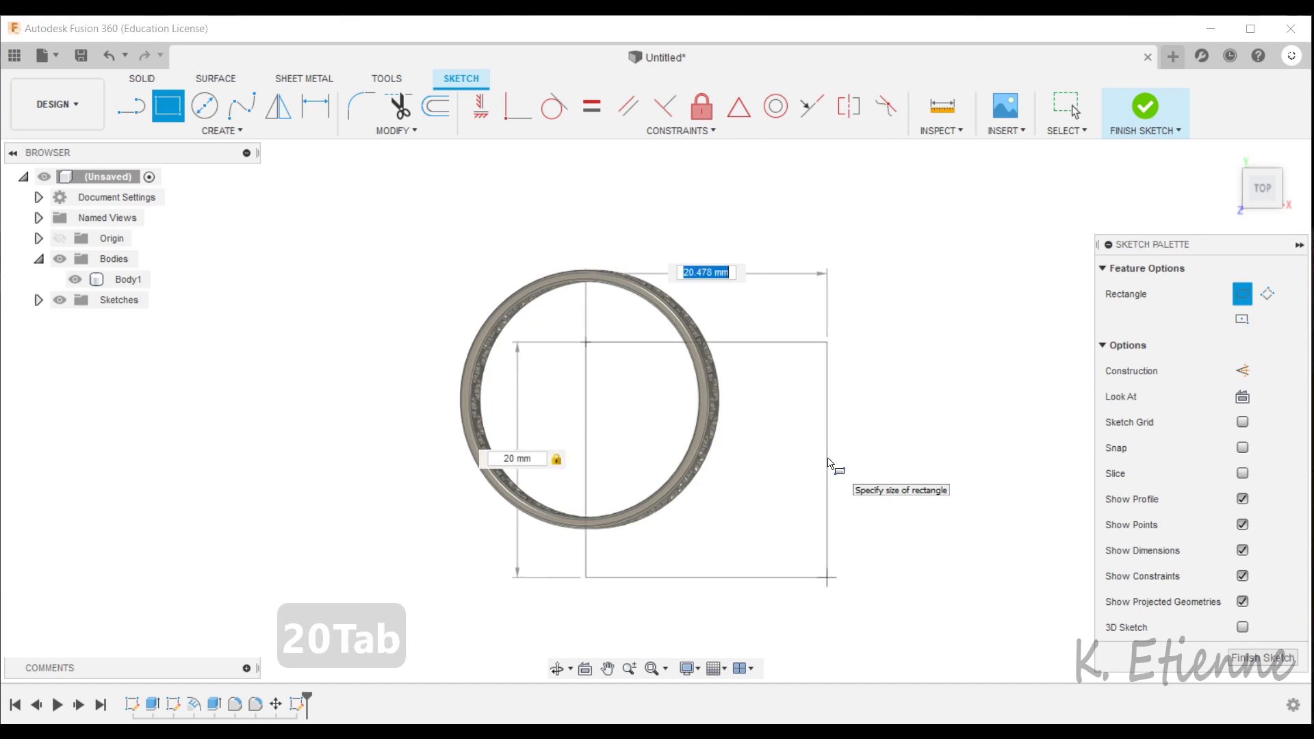
text(20)
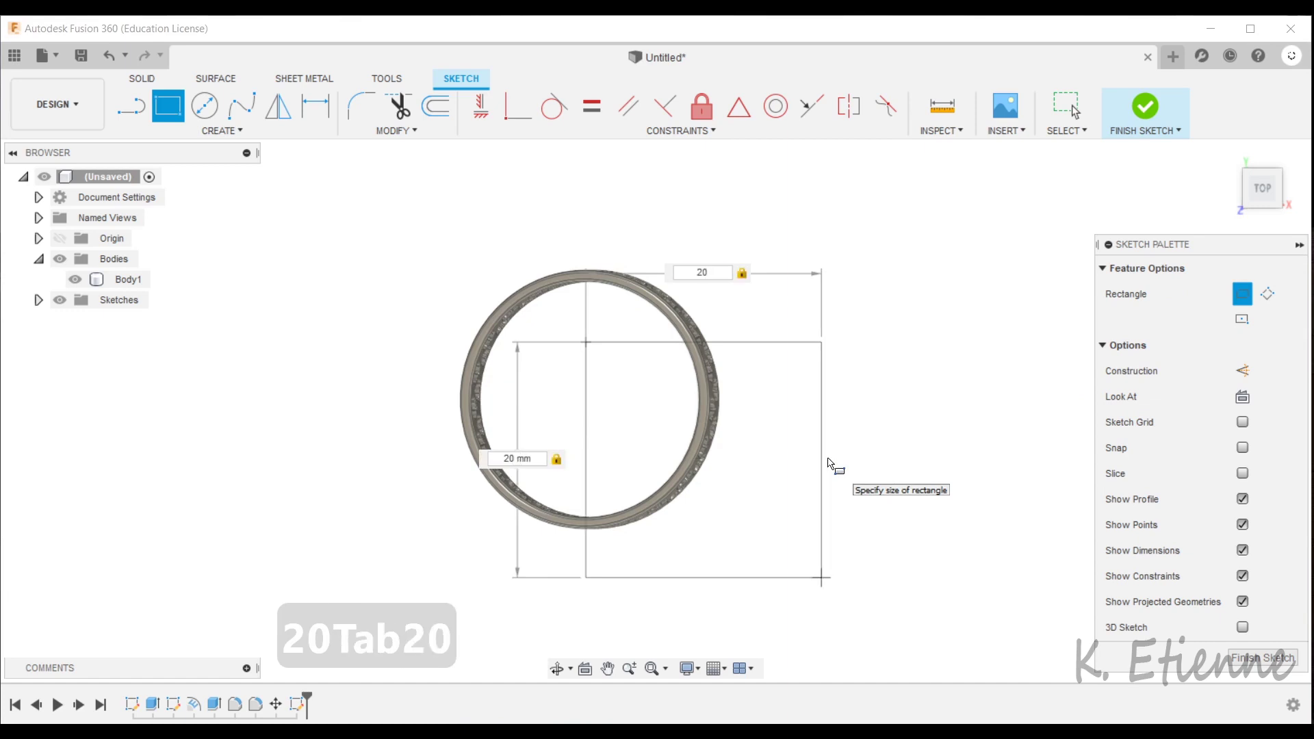
key(Tab)
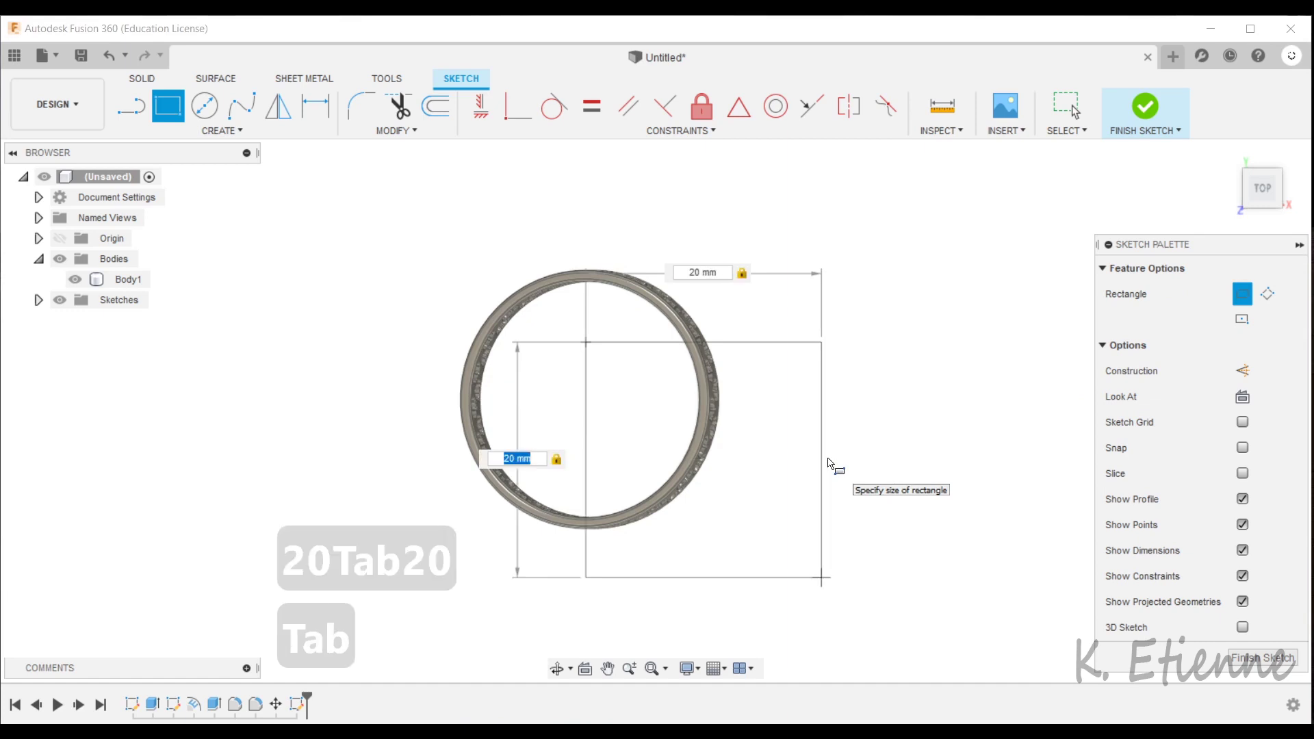
Step: Set the rectangle's height and width to 12 mm each and finish the sketch
text(12)
key(Tab)
text(12)
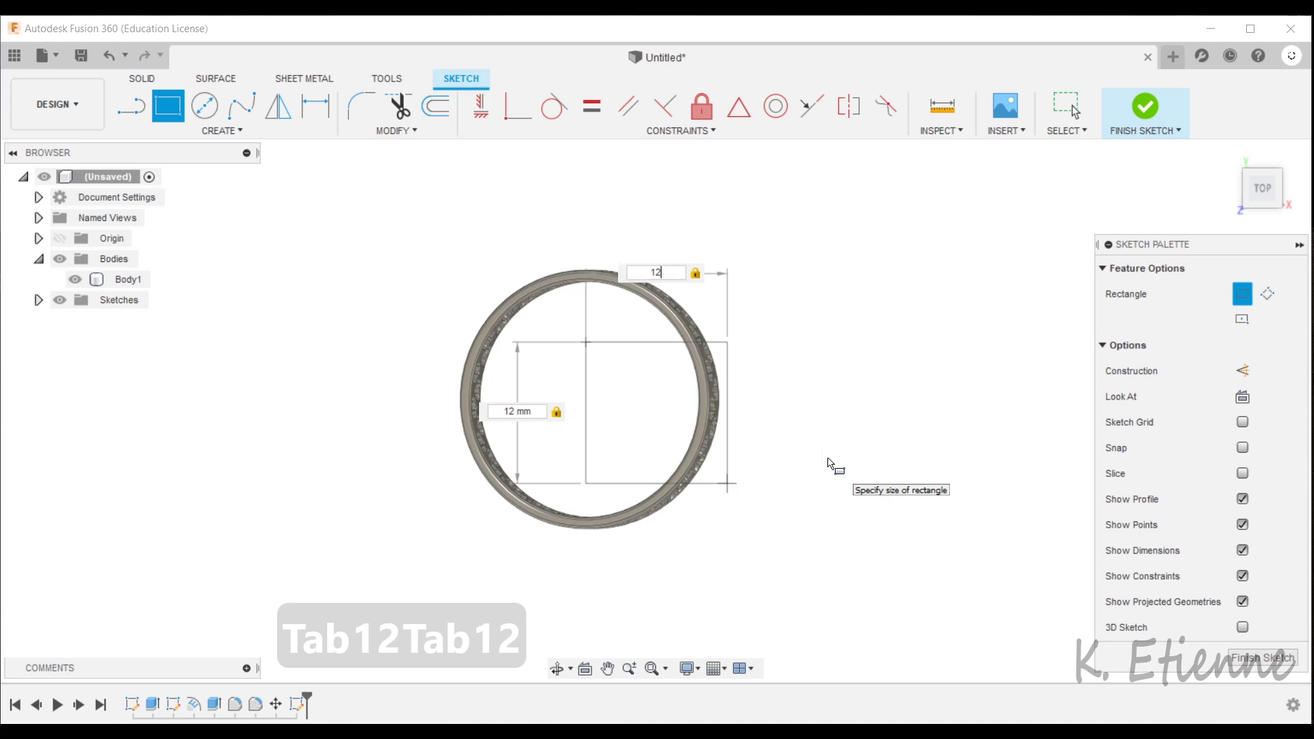
key(Return)
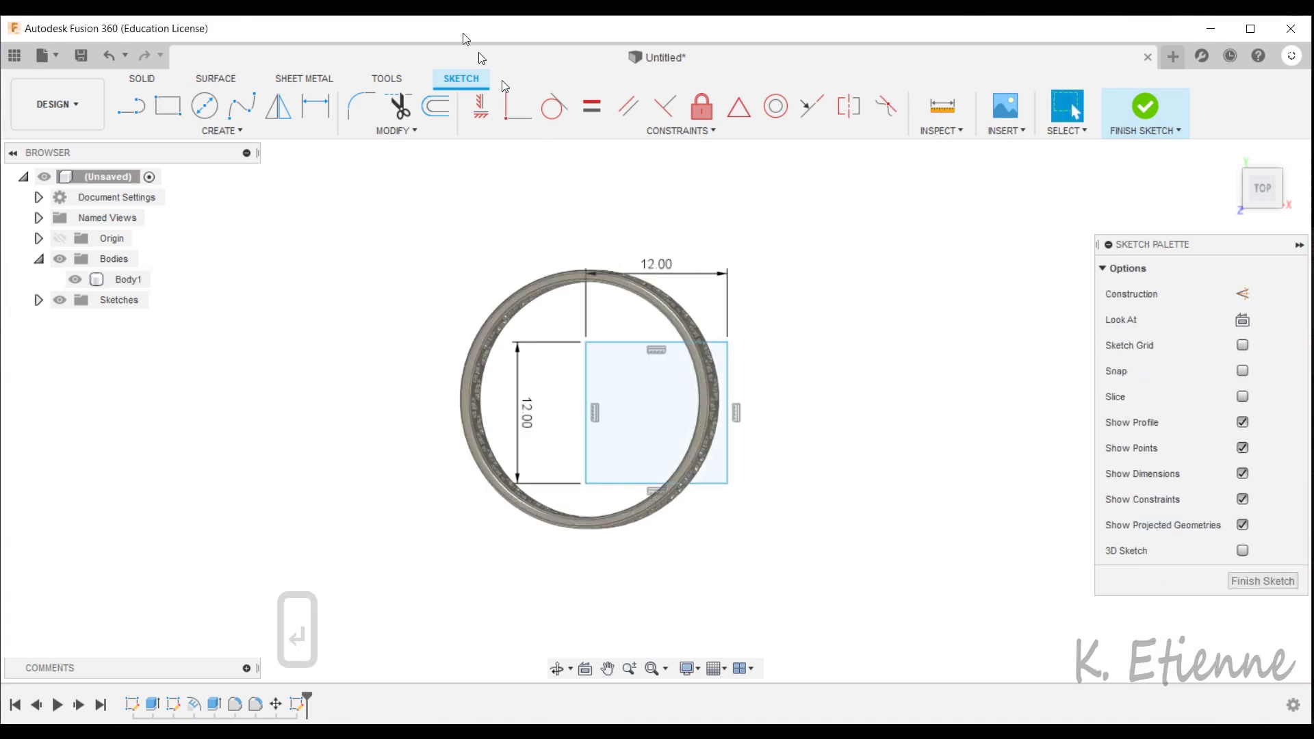
click(1252, 585)
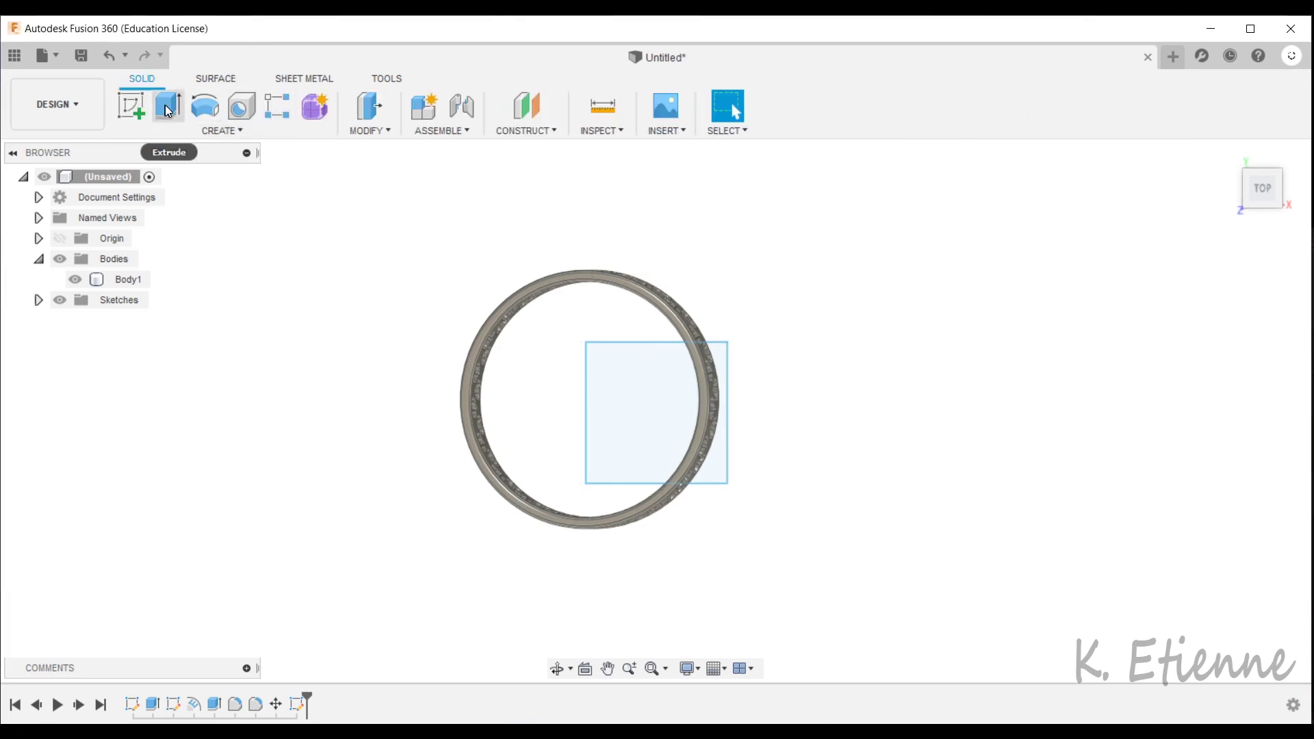
Step: Extrude the square profile upward about 4.8 mm as a new body
click(170, 111)
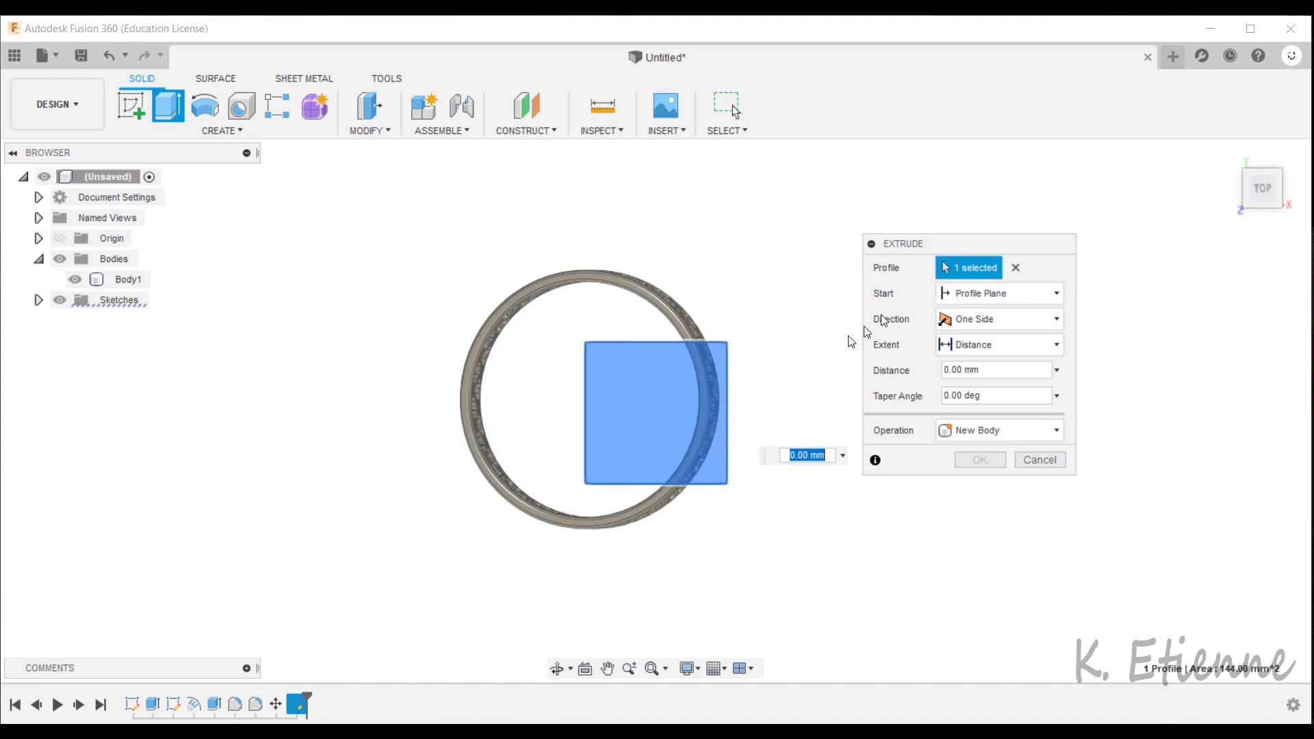
shift+middle_drag(780, 402, 625, 273)
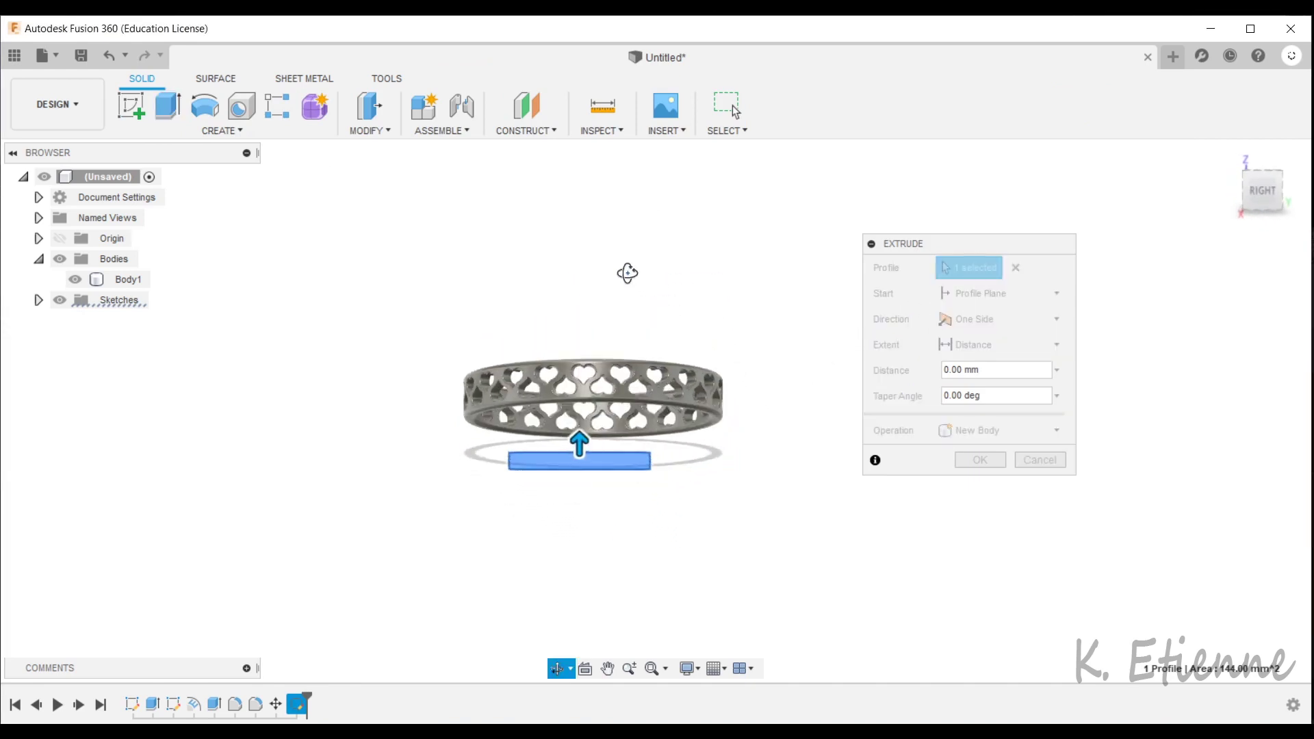
scroll(657, 458, up, 5)
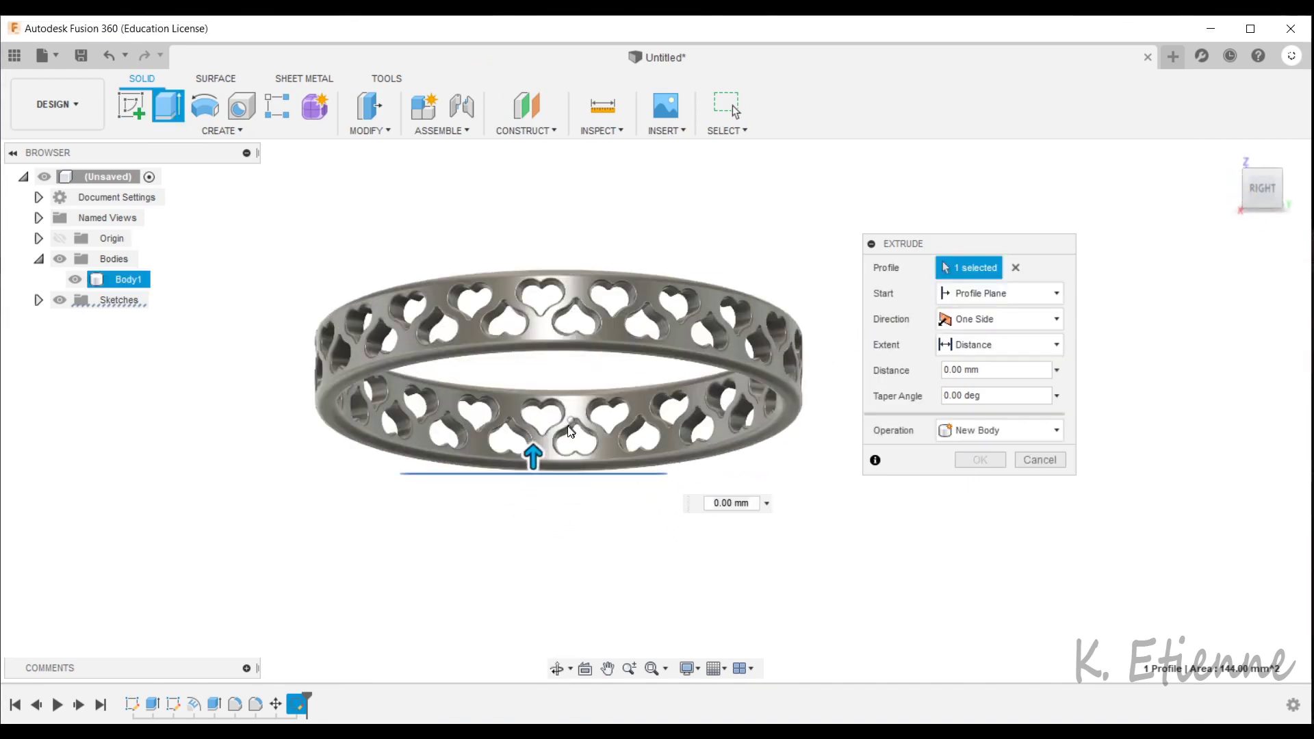
drag(512, 468, 534, 334)
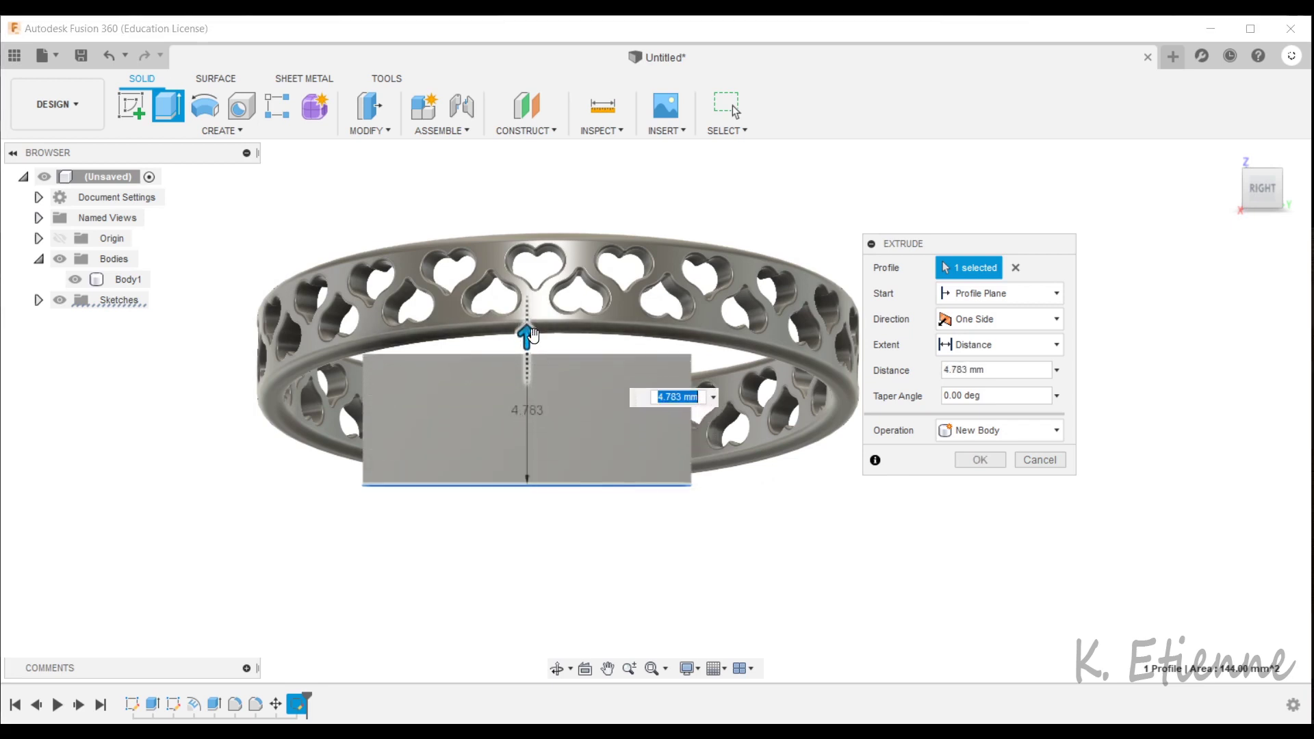
click(991, 464)
Step: Move the block body about 1.07 mm in Y and 0.27 mm in Z with Move/Copy
click(118, 301)
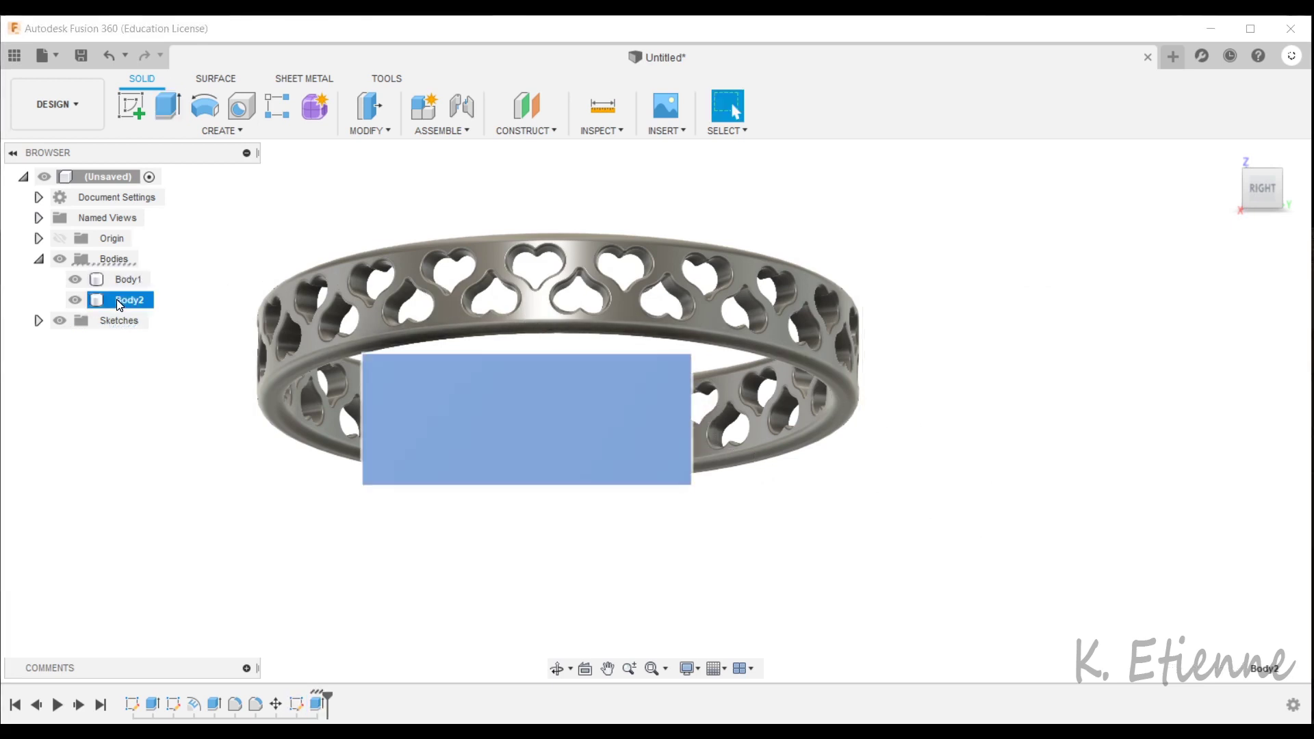
click(369, 130)
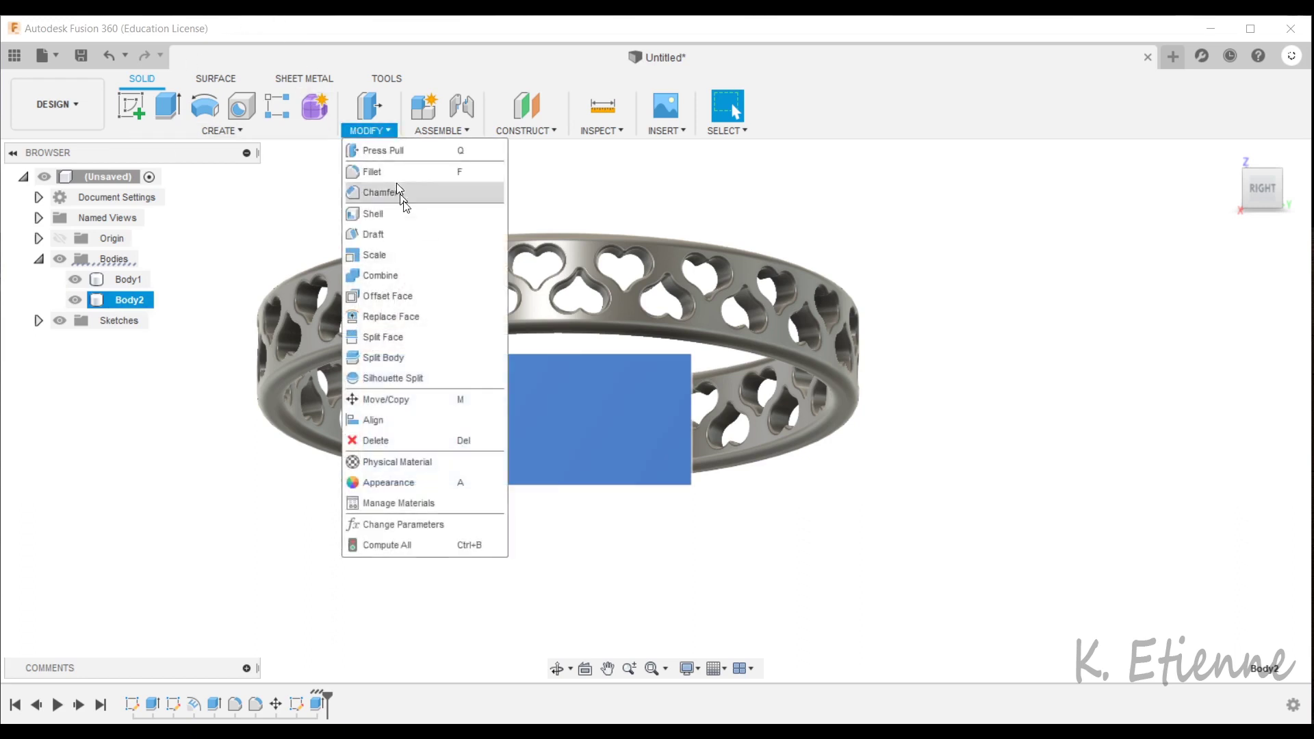
click(406, 403)
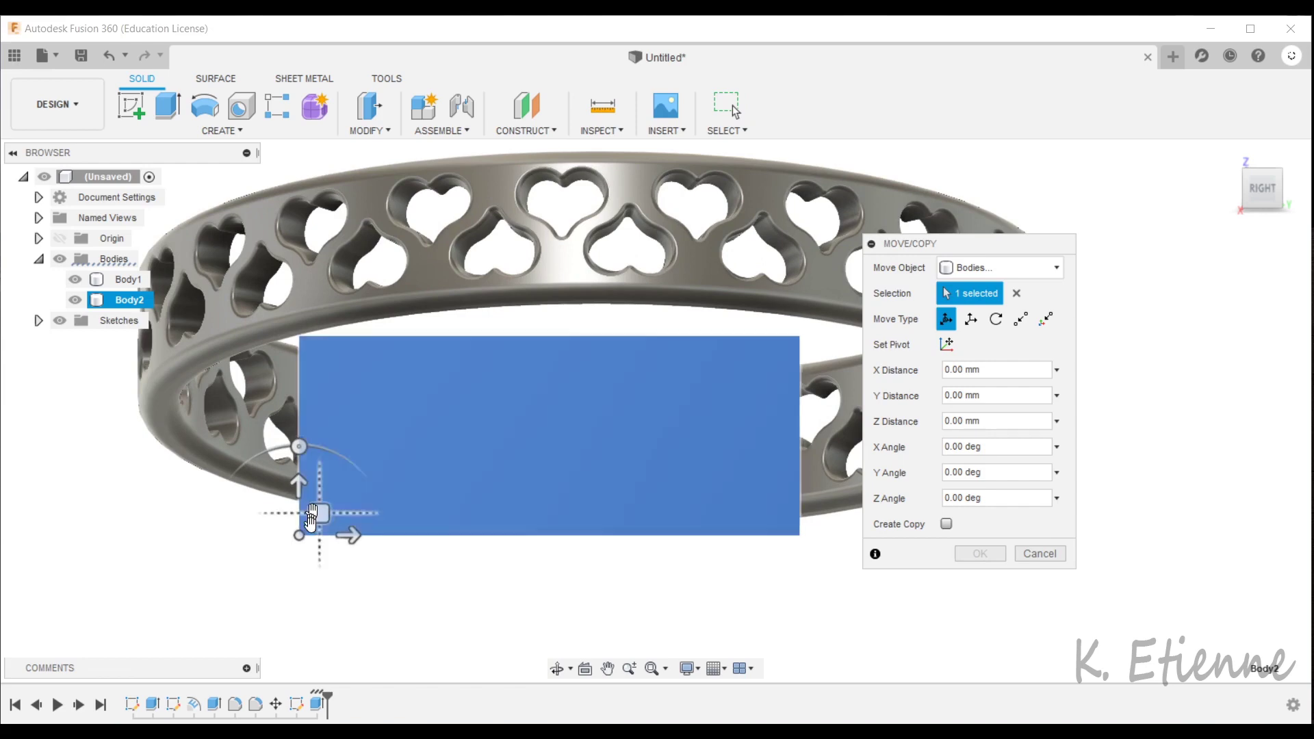
drag(319, 513, 349, 504)
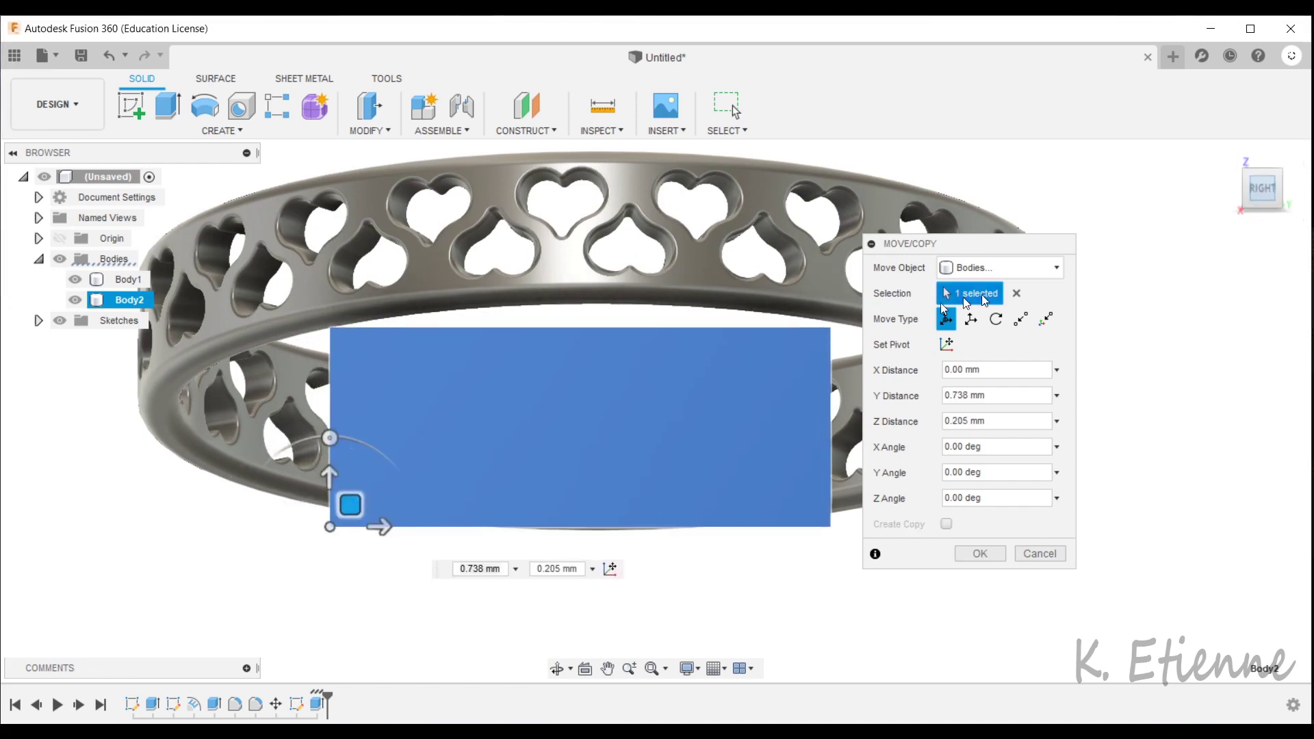
middle_drag(602, 313, 493, 402)
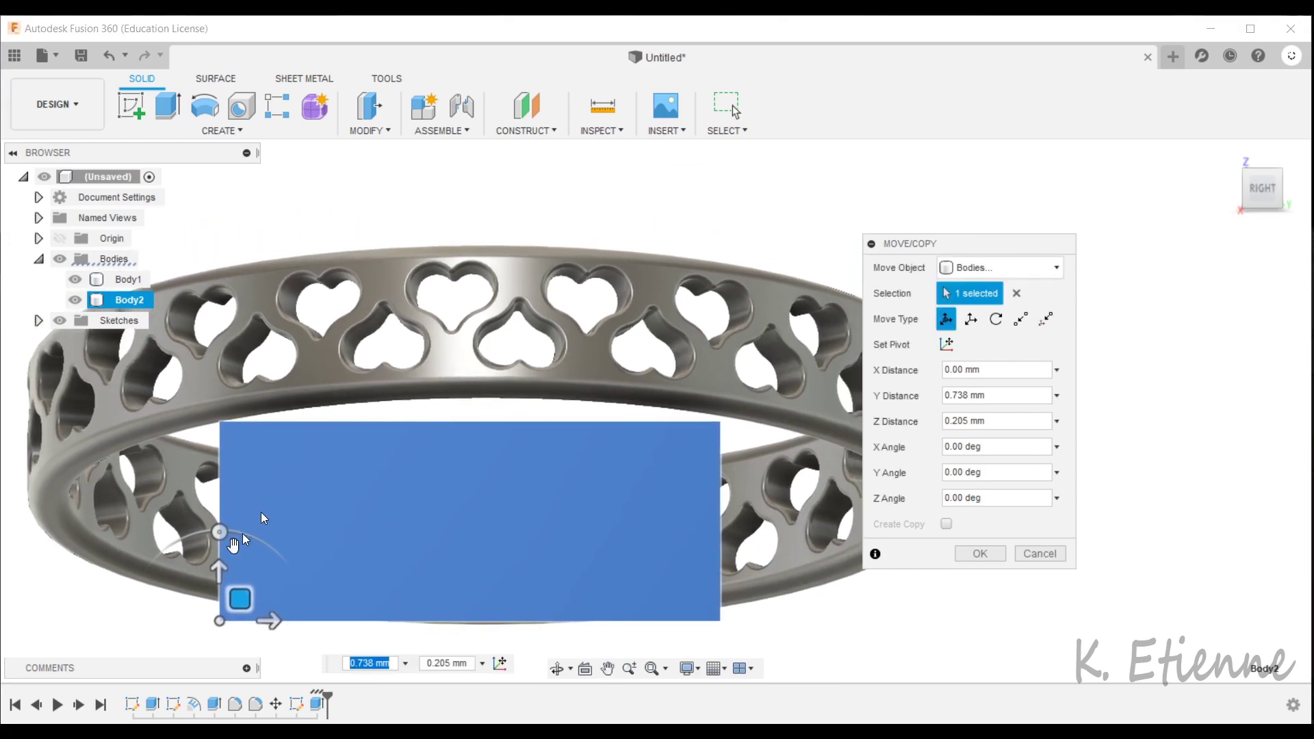
drag(238, 599, 252, 600)
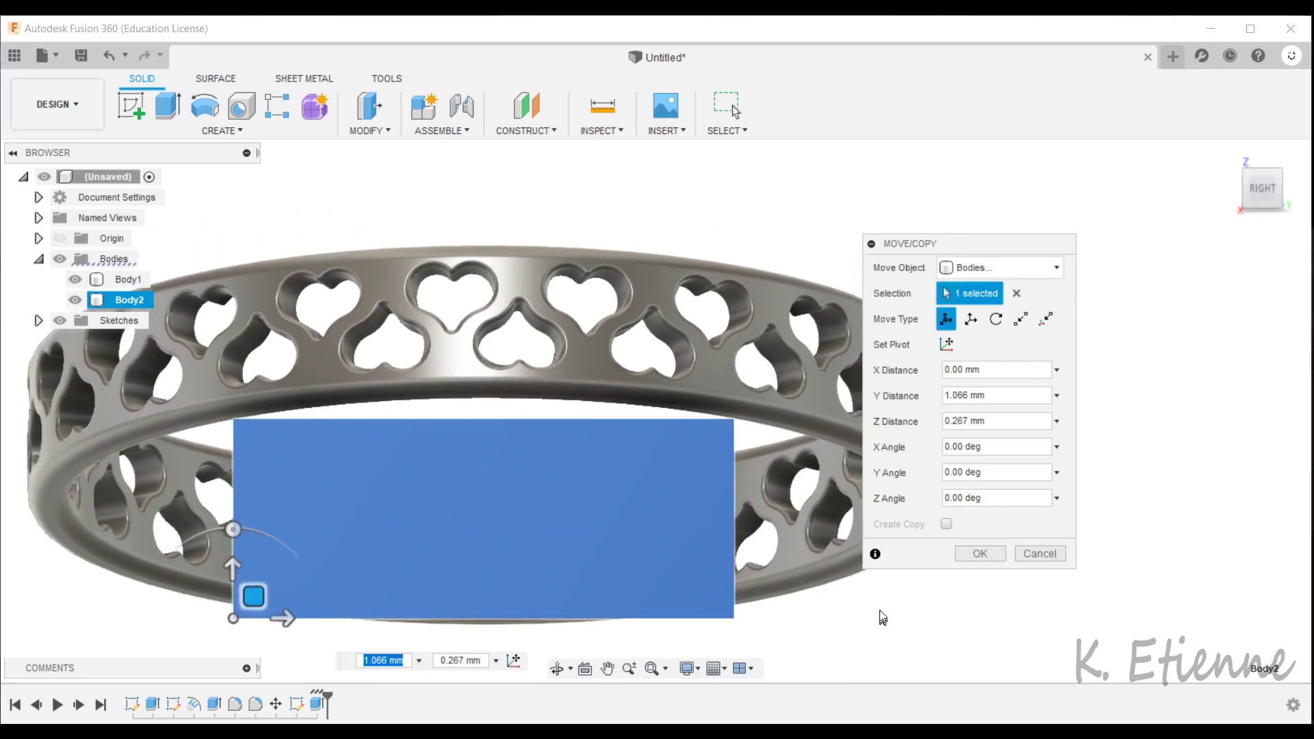
click(980, 553)
Step: Trim the block's bottom face by extruding it inward -0.06 mm as a cut, working in the front view
scroll(890, 462, down, 3)
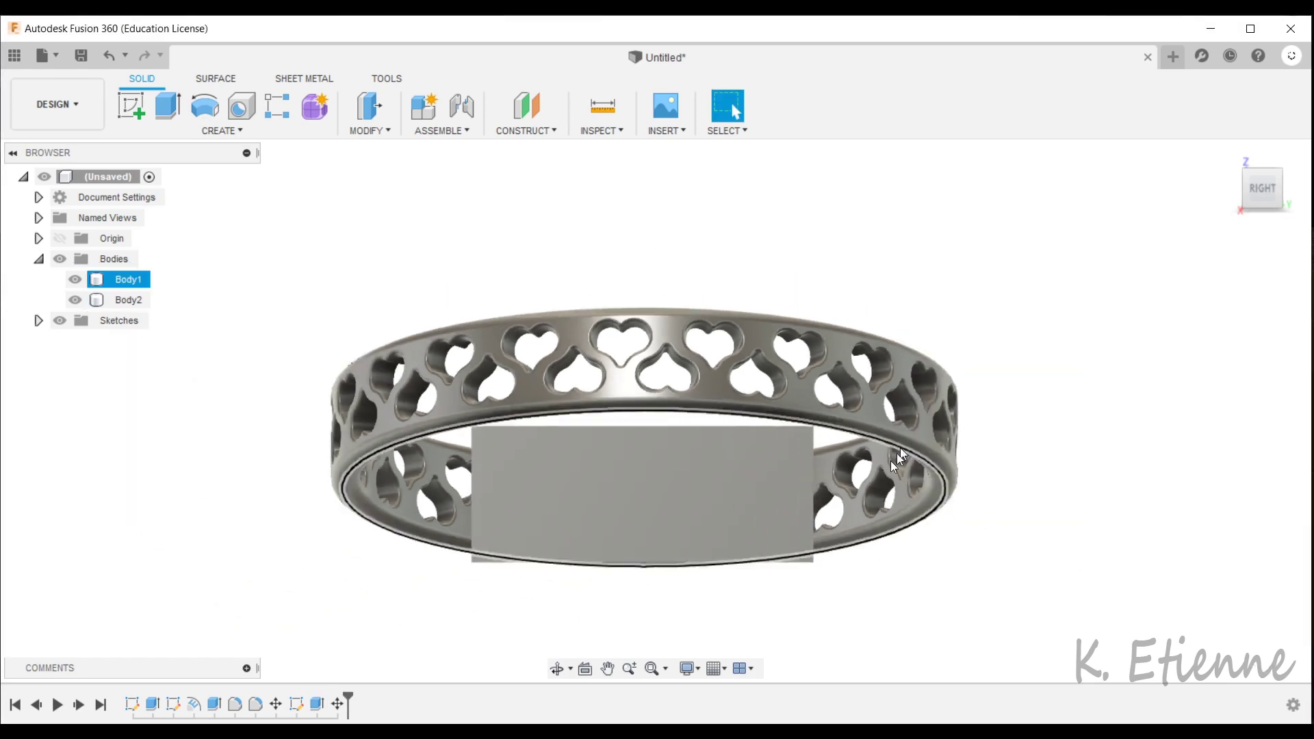
mouse_move(890, 461)
shift+middle_down()
mouse_move(945, 529)
mouse_move(888, 466)
shift+middle_up()
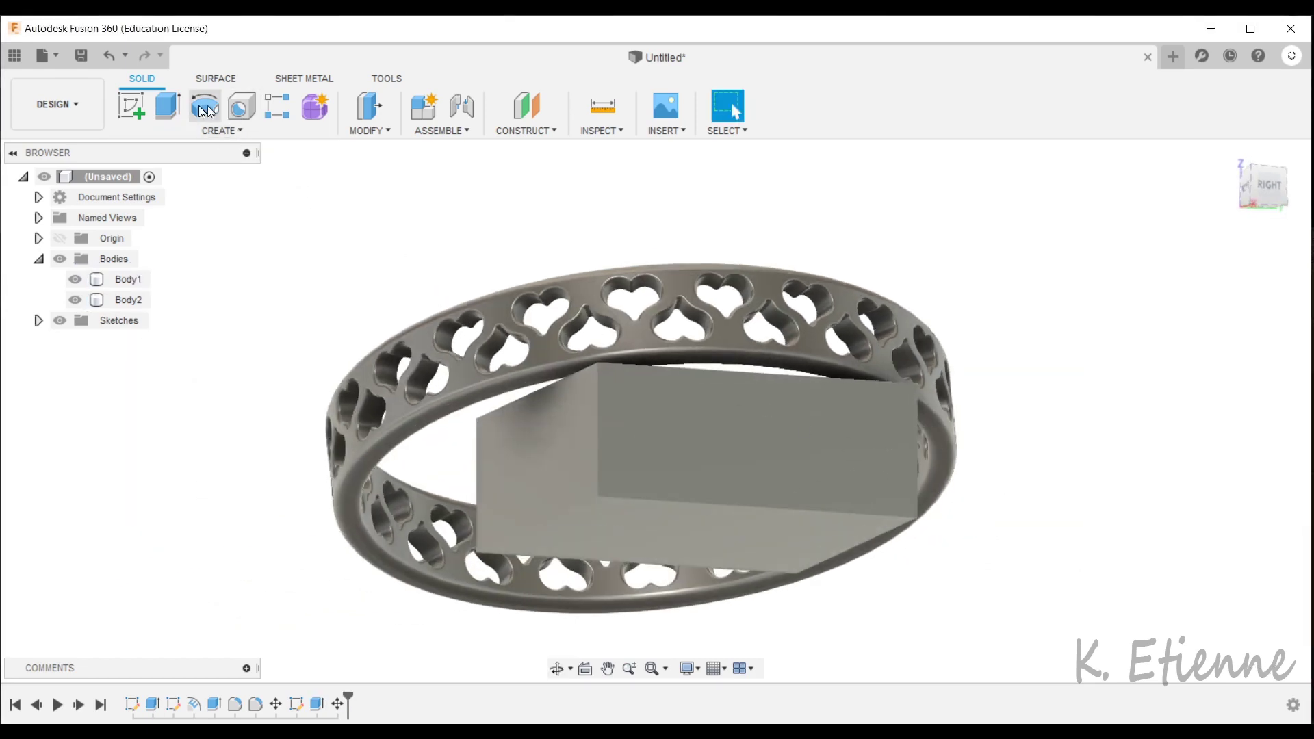
click(168, 106)
click(648, 527)
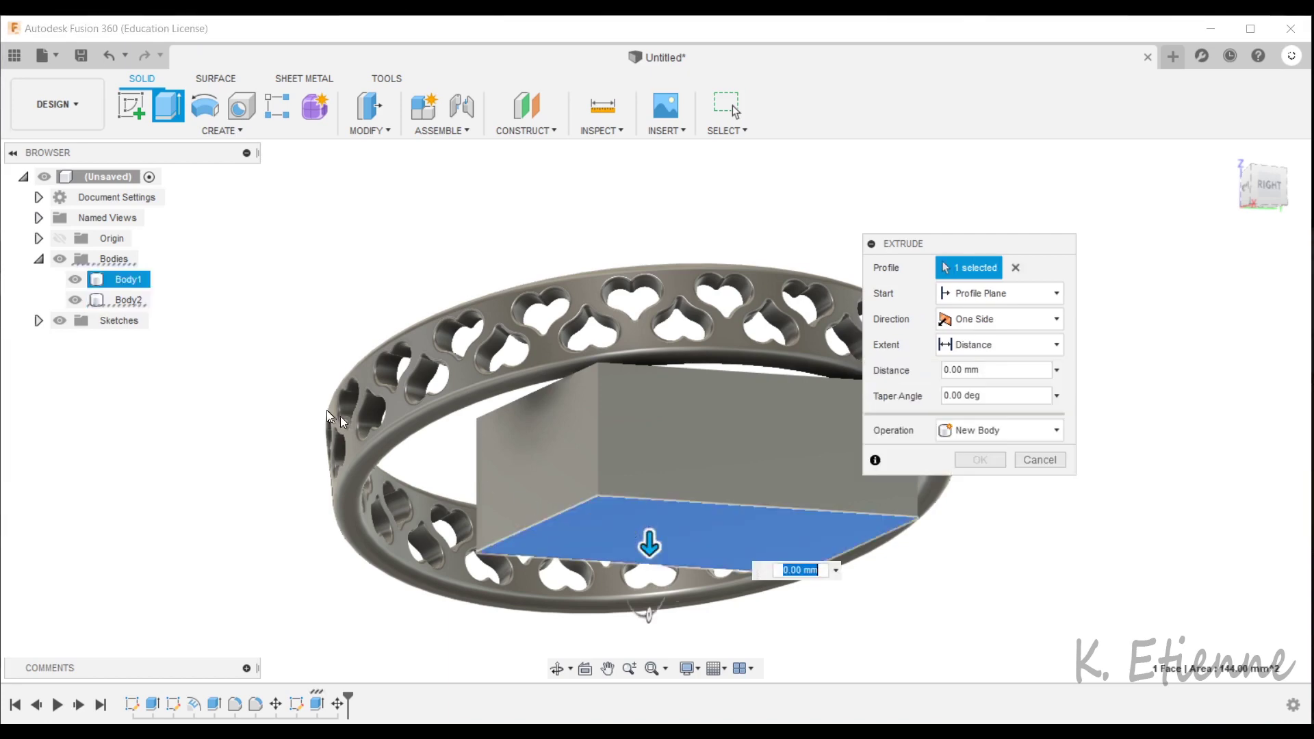
click(1223, 205)
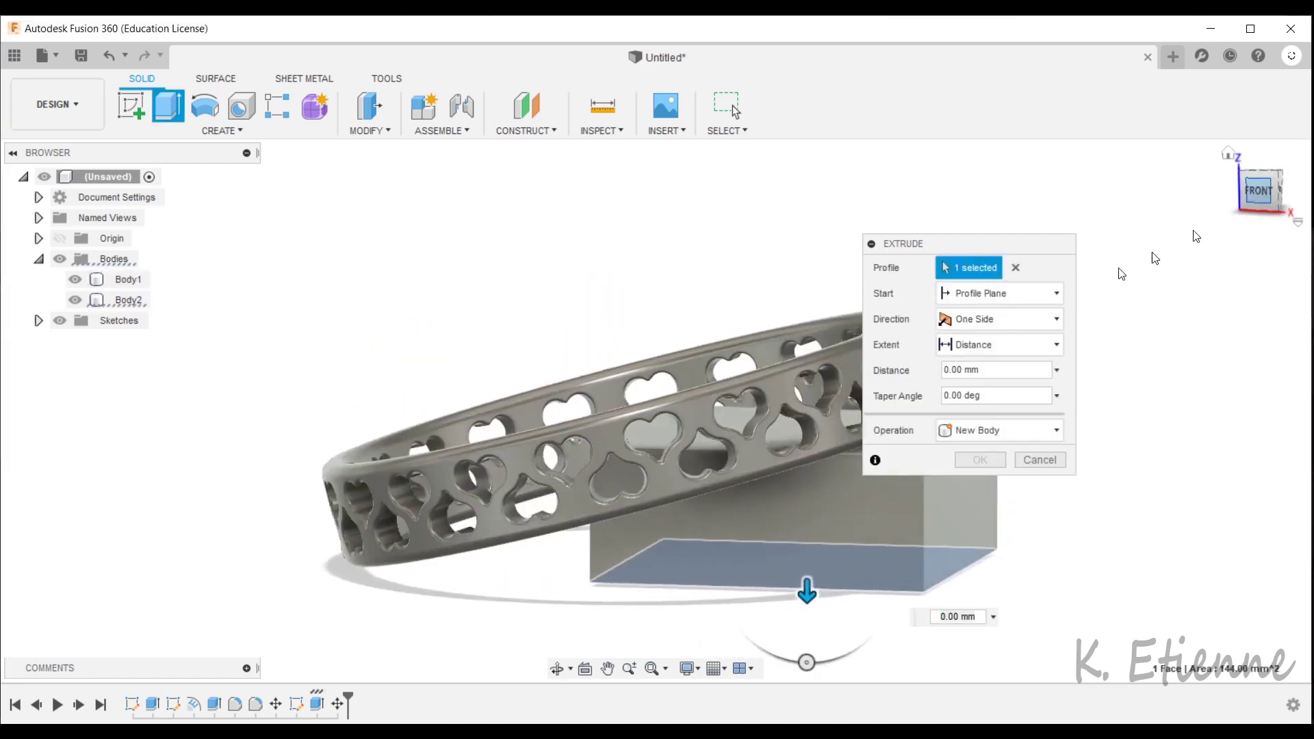
middle_drag(556, 410, 547, 476)
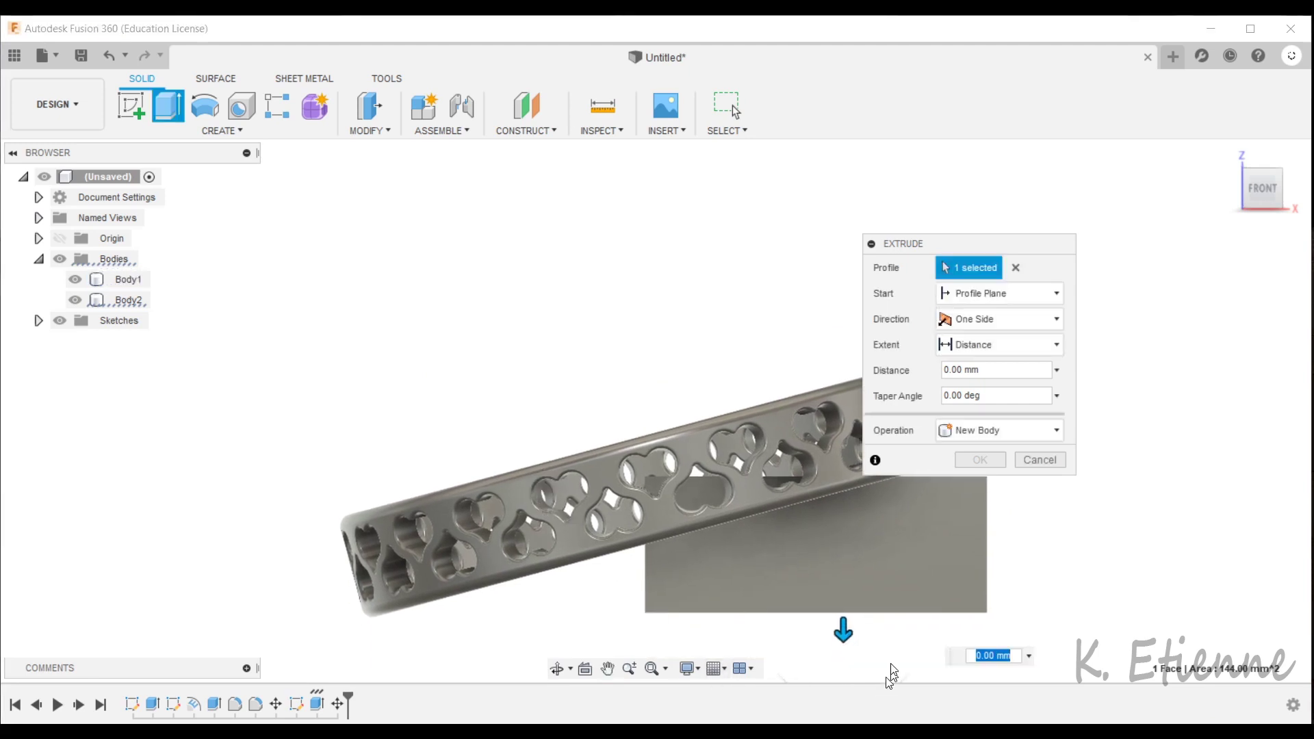
drag(845, 627, 842, 548)
middle_drag(557, 269, 566, 323)
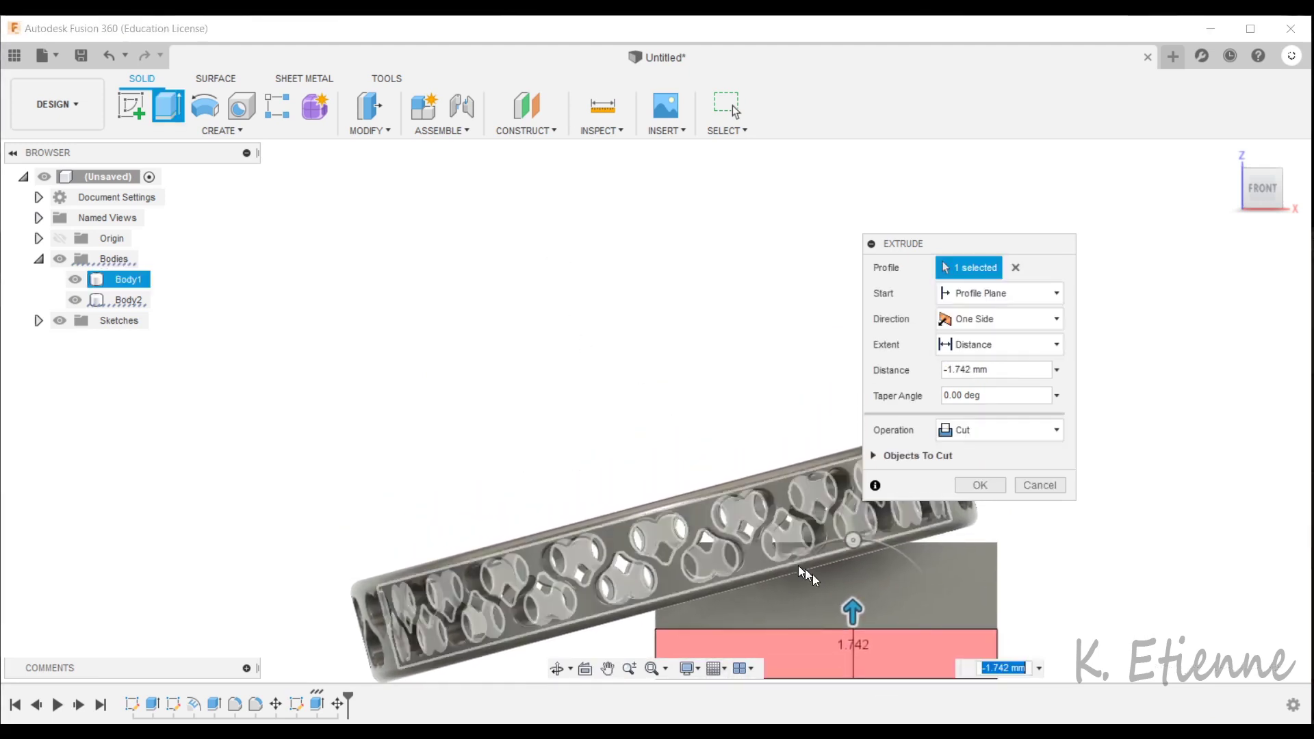
drag(859, 611, 852, 657)
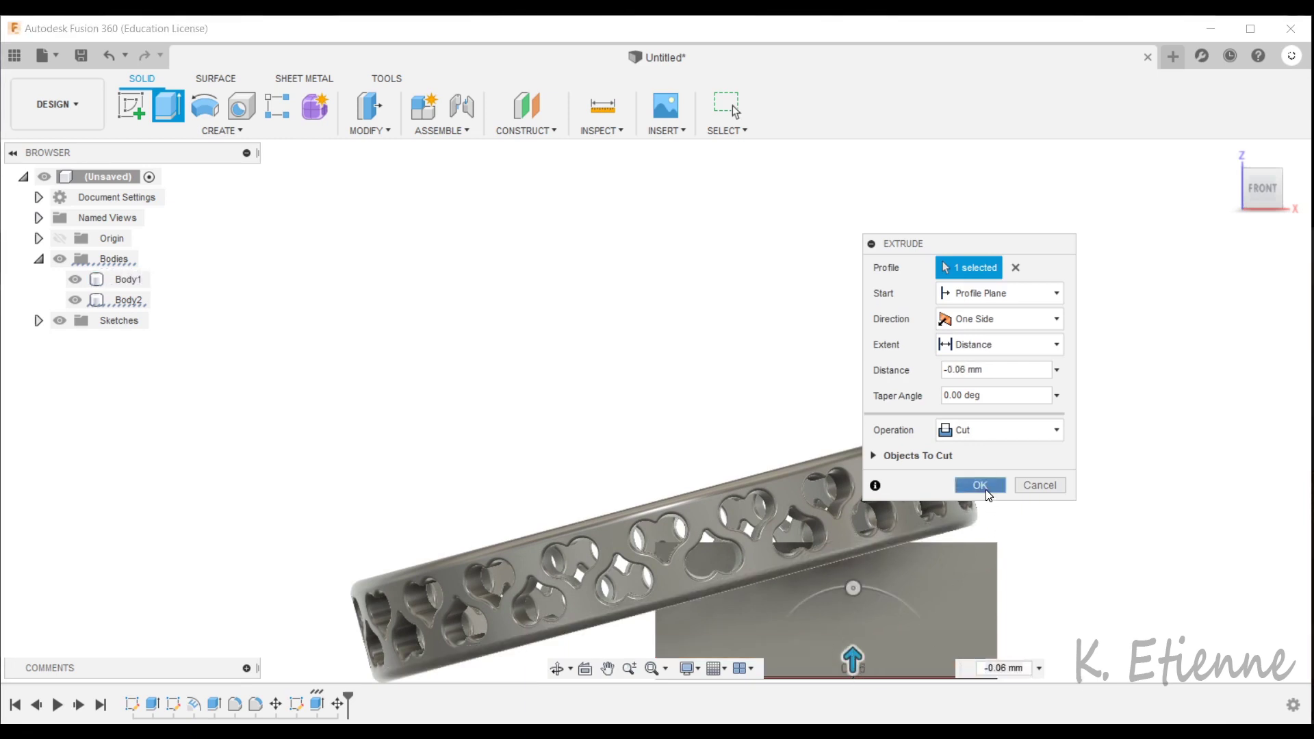
click(979, 485)
Step: Switch to the Render workspace and collapse the rendering gallery to enlarge the view of the ring and block
shift+middle_drag(554, 367, 635, 453)
scroll(643, 465, up, 5)
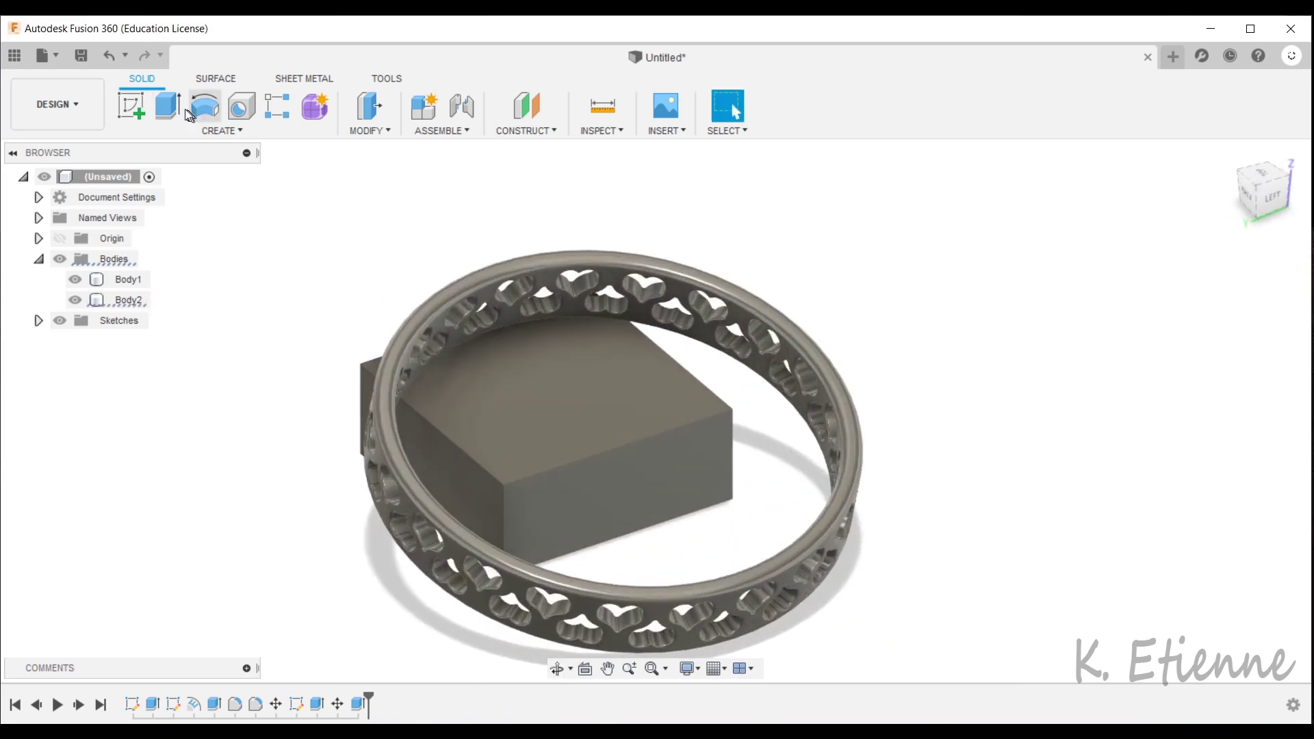
click(77, 106)
click(60, 175)
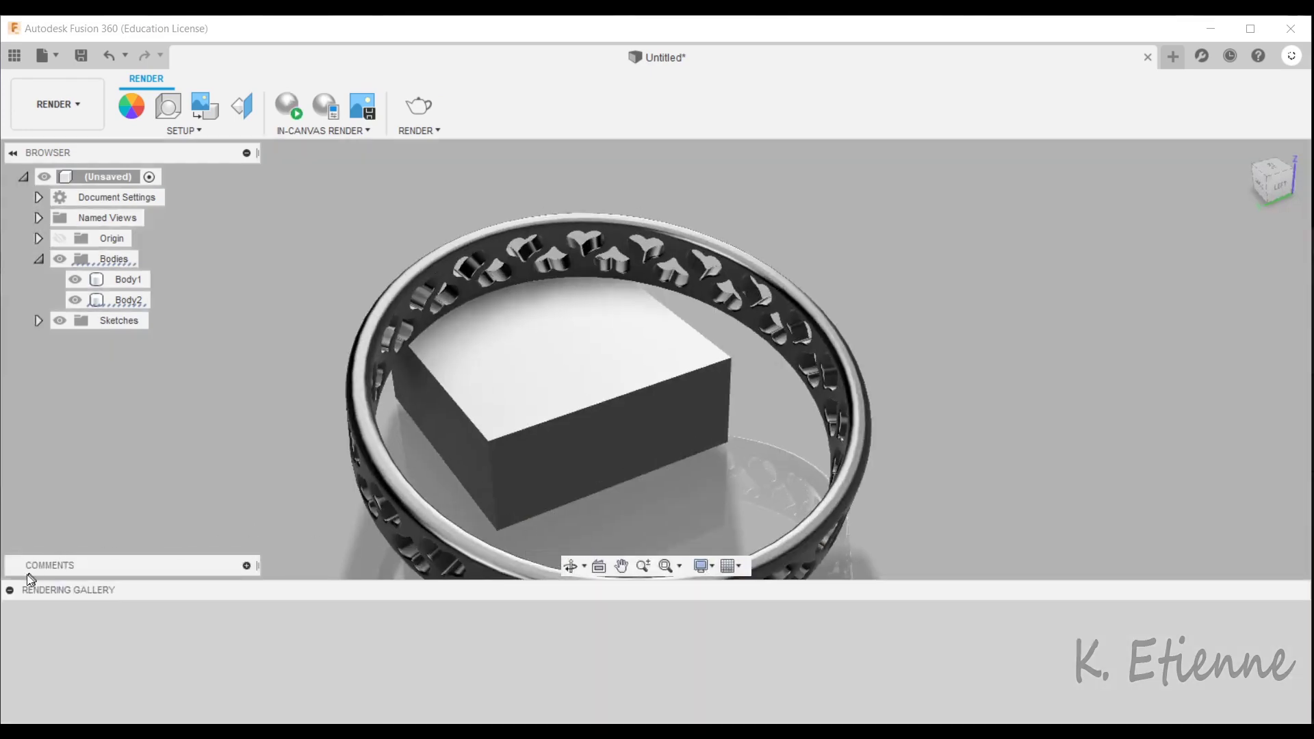
click(9, 590)
scroll(487, 452, up, 3)
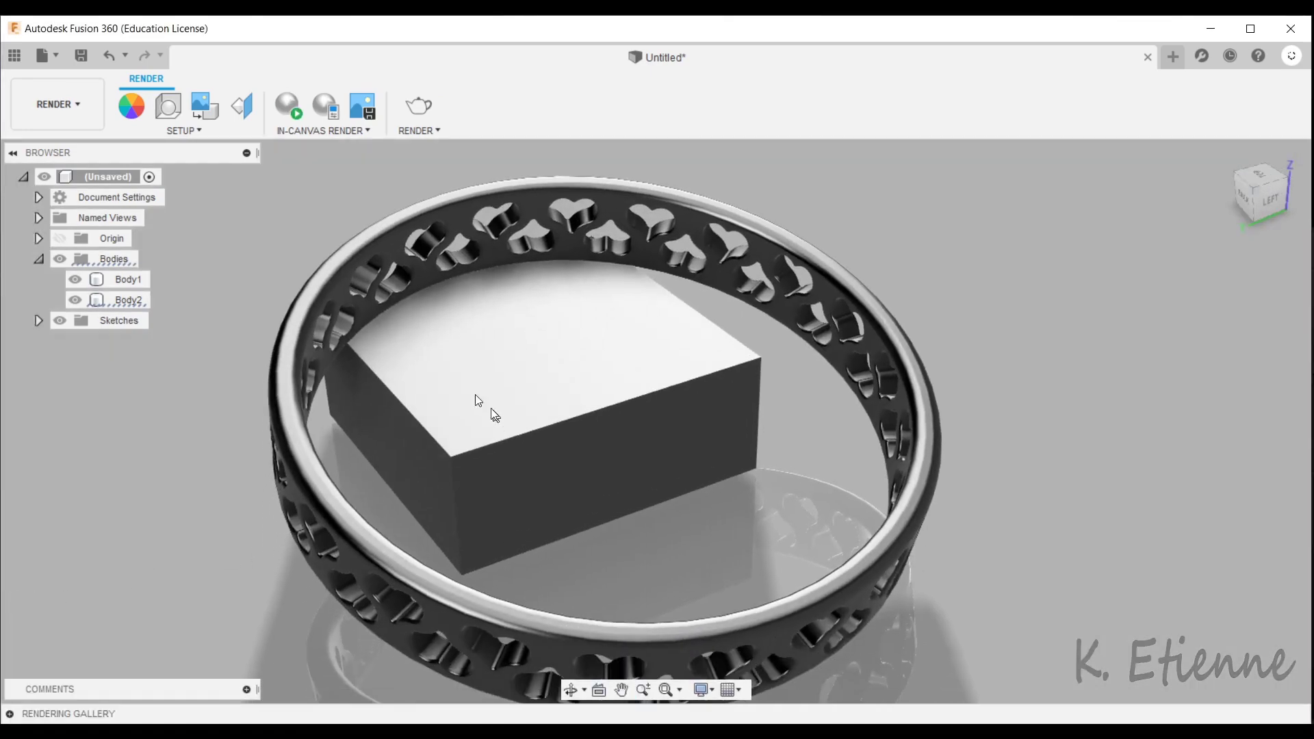
Step: Apply the Platinum - Polished metal appearance to the ring body
click(132, 110)
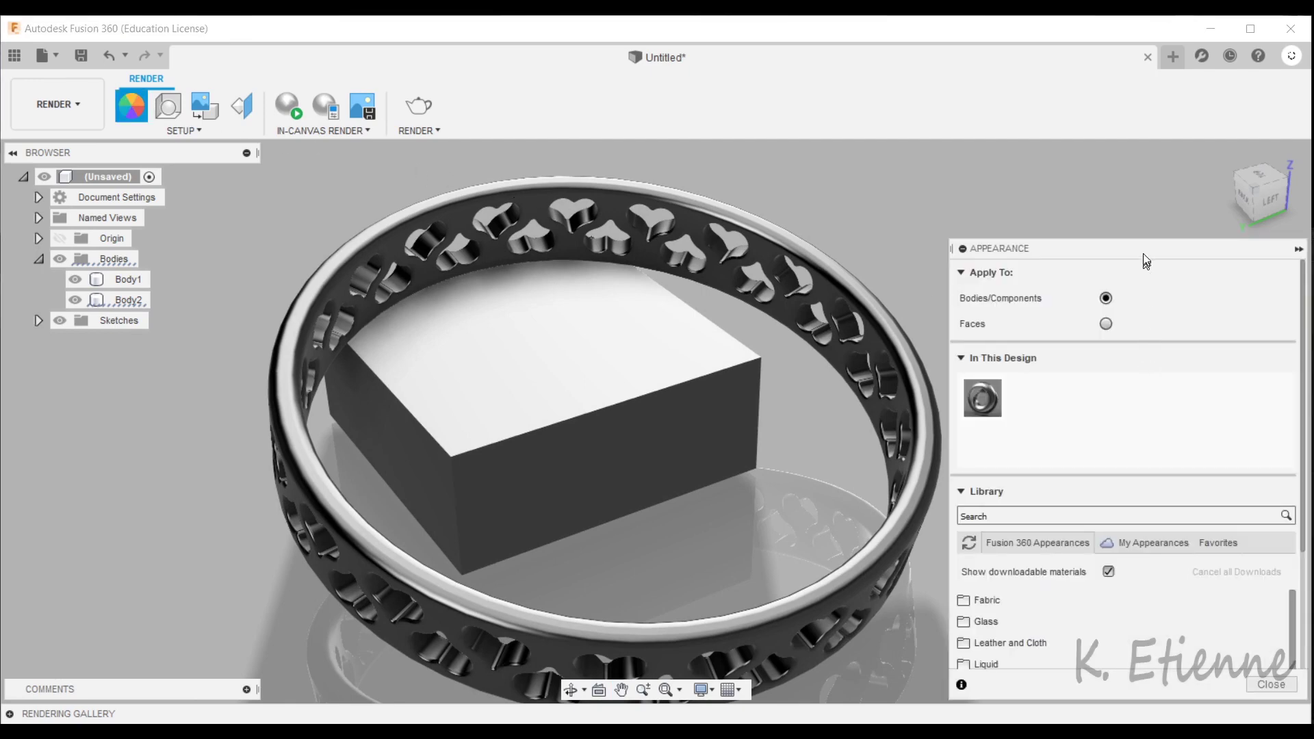
drag(1145, 256, 1108, 188)
scroll(1068, 408, down, 5)
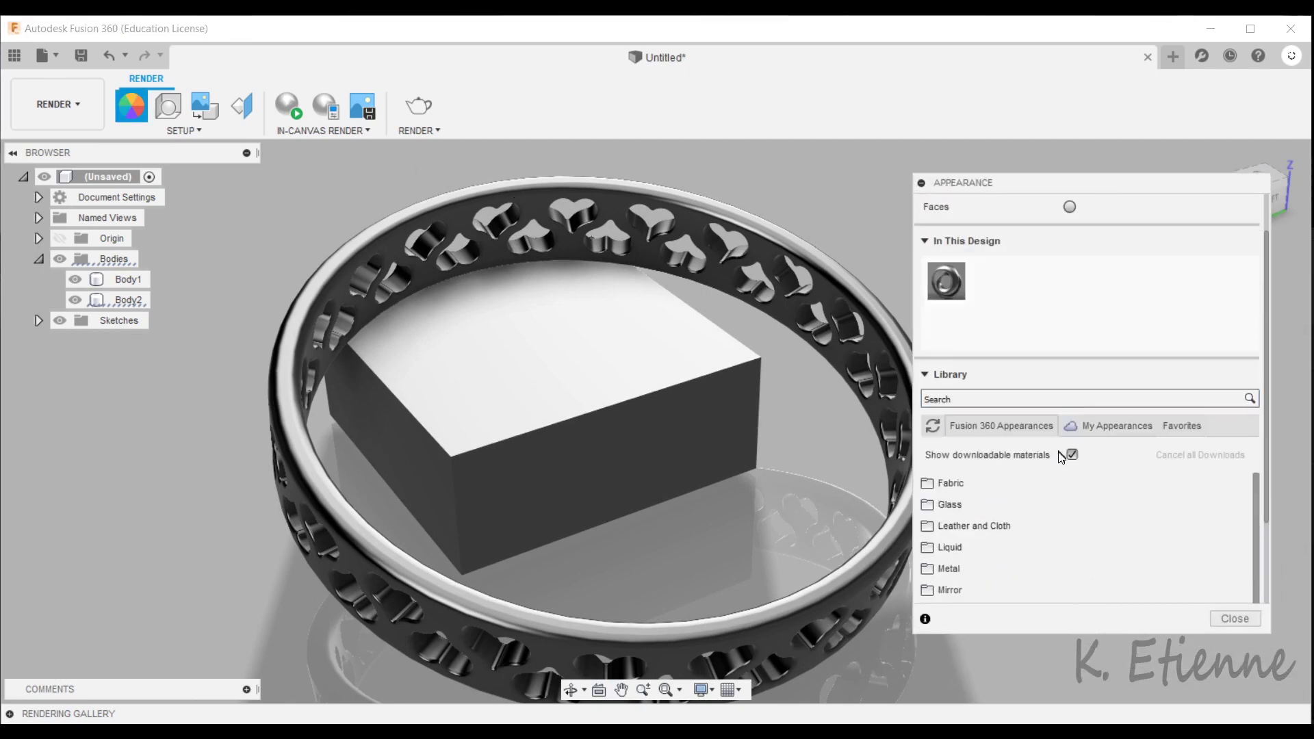
click(932, 475)
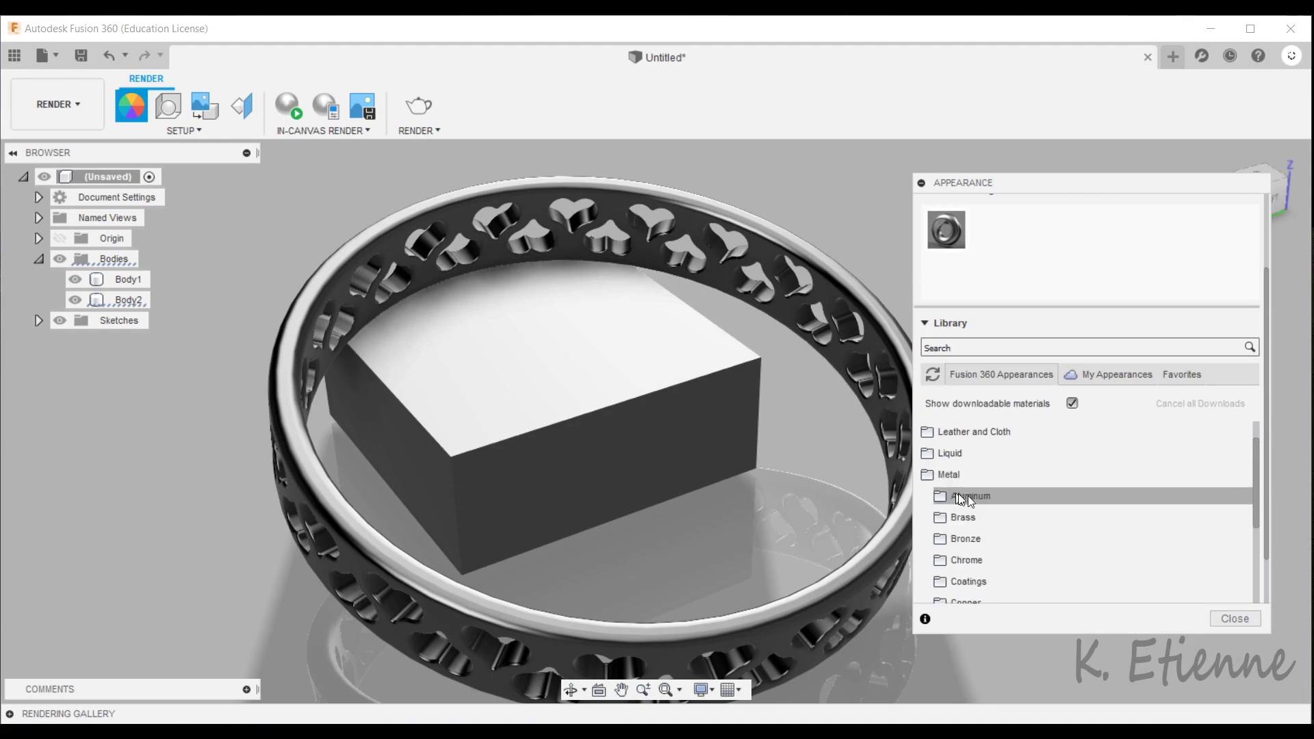
scroll(1053, 506, down, 1)
scroll(1052, 506, down, 1)
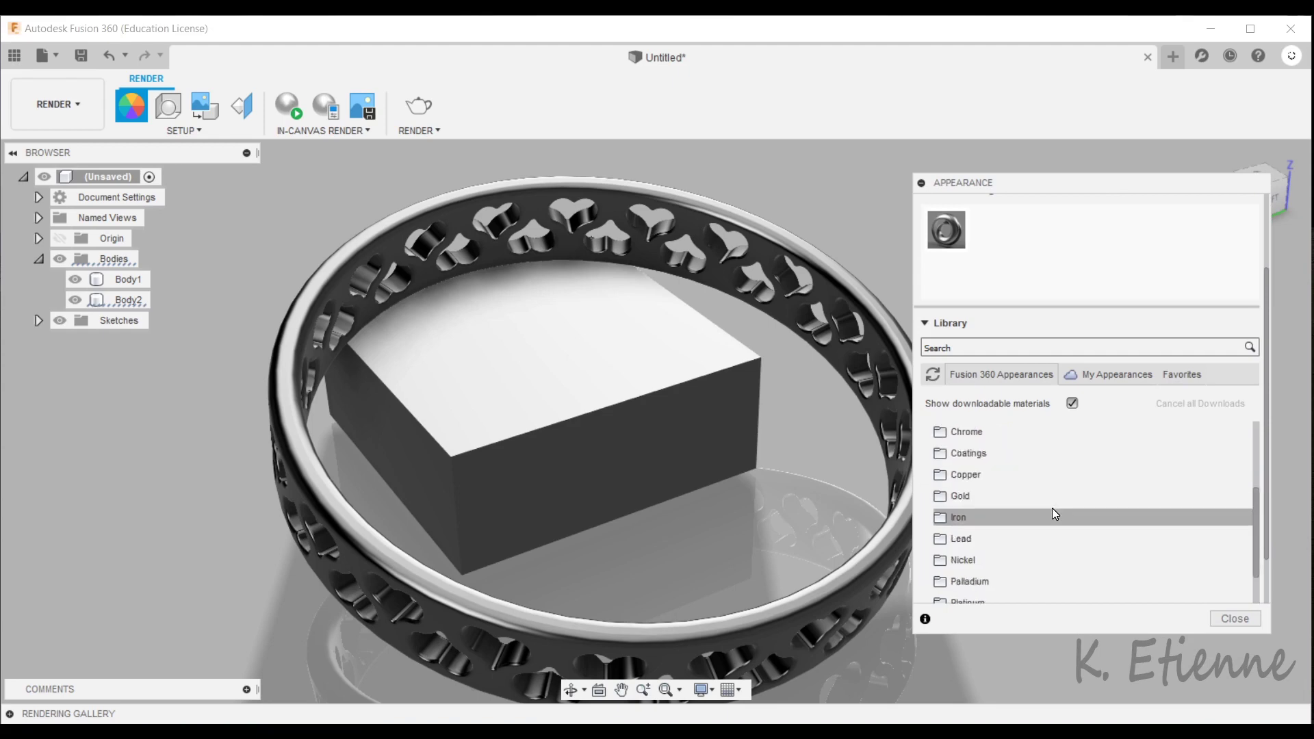
scroll(1053, 508, down, 1)
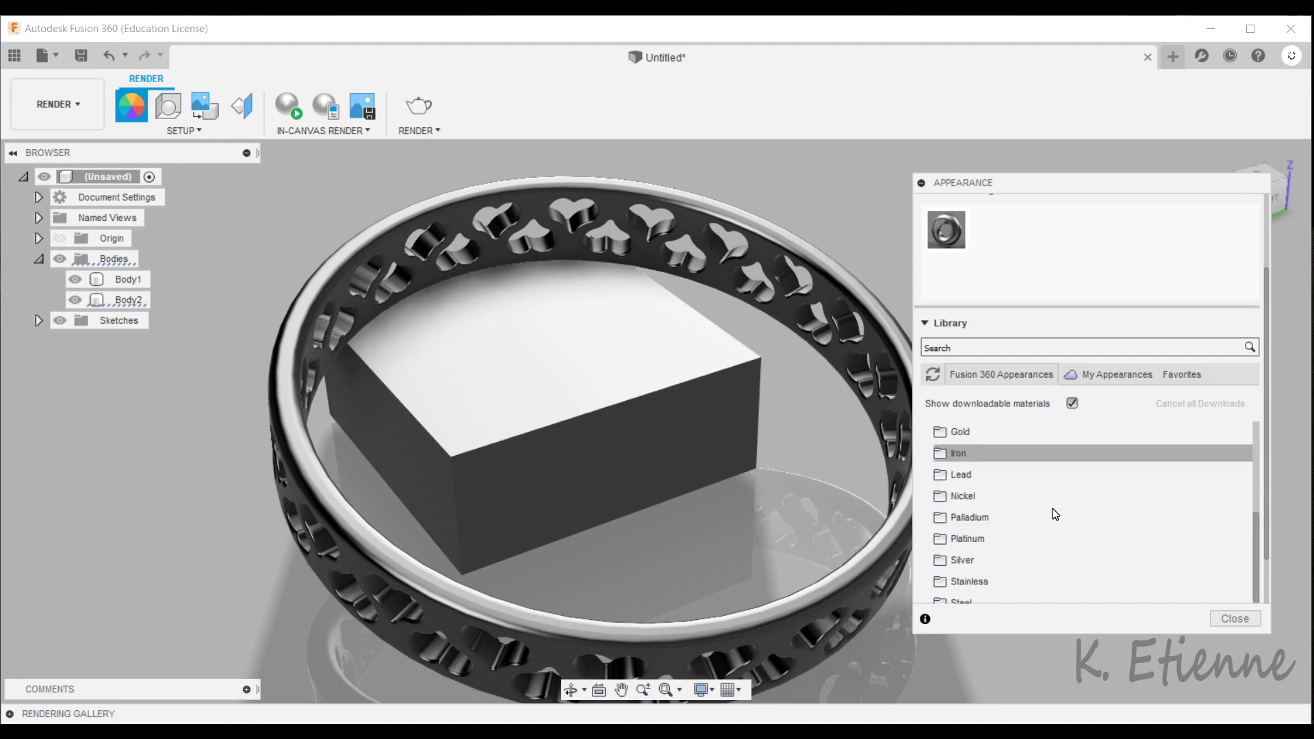
click(944, 540)
drag(967, 571, 851, 330)
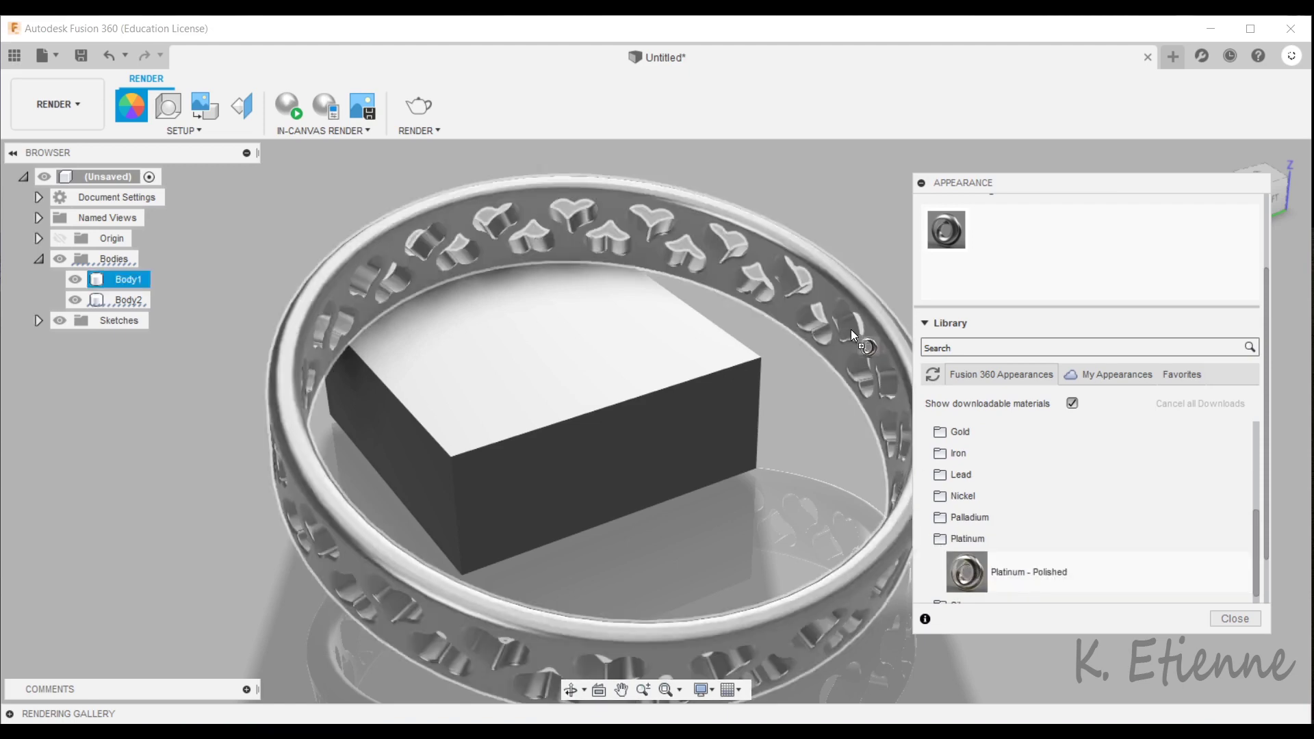
Step: Apply the Aluminum - Anodized Glossy (Red) appearance to the square block
scroll(987, 528, up, 3)
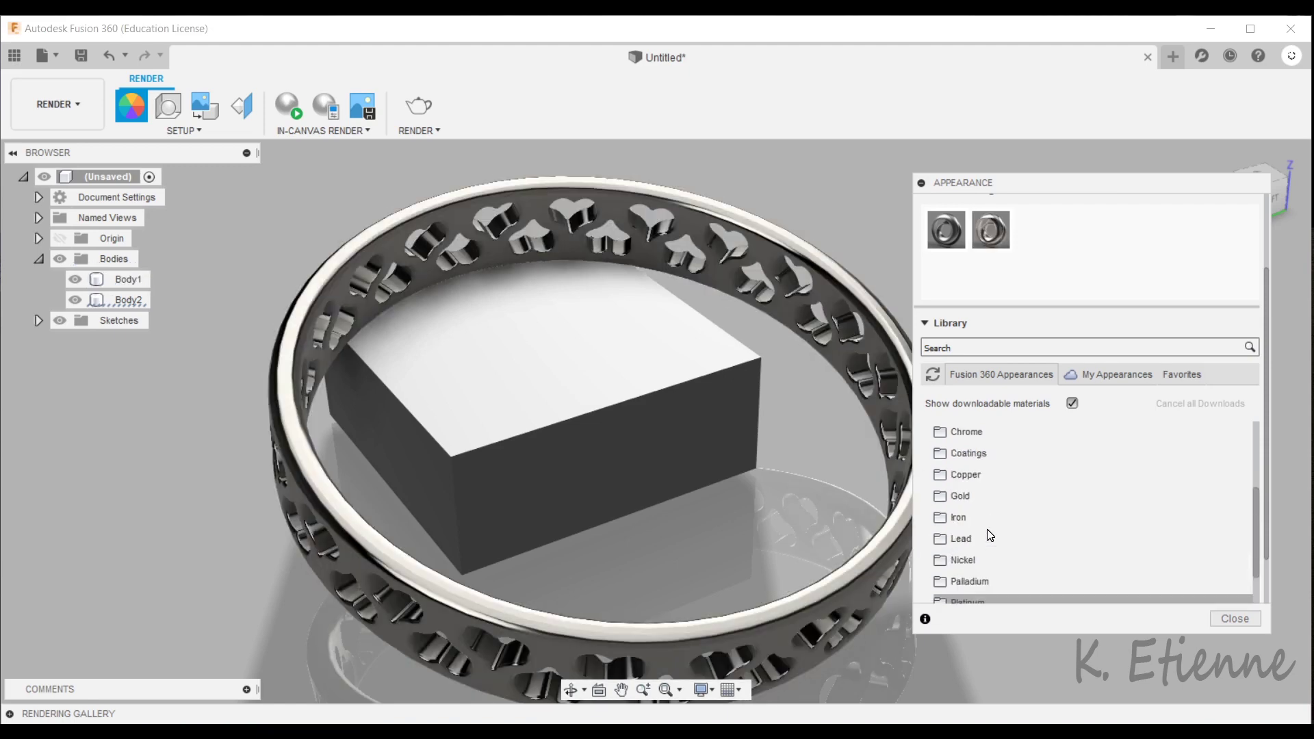
click(941, 499)
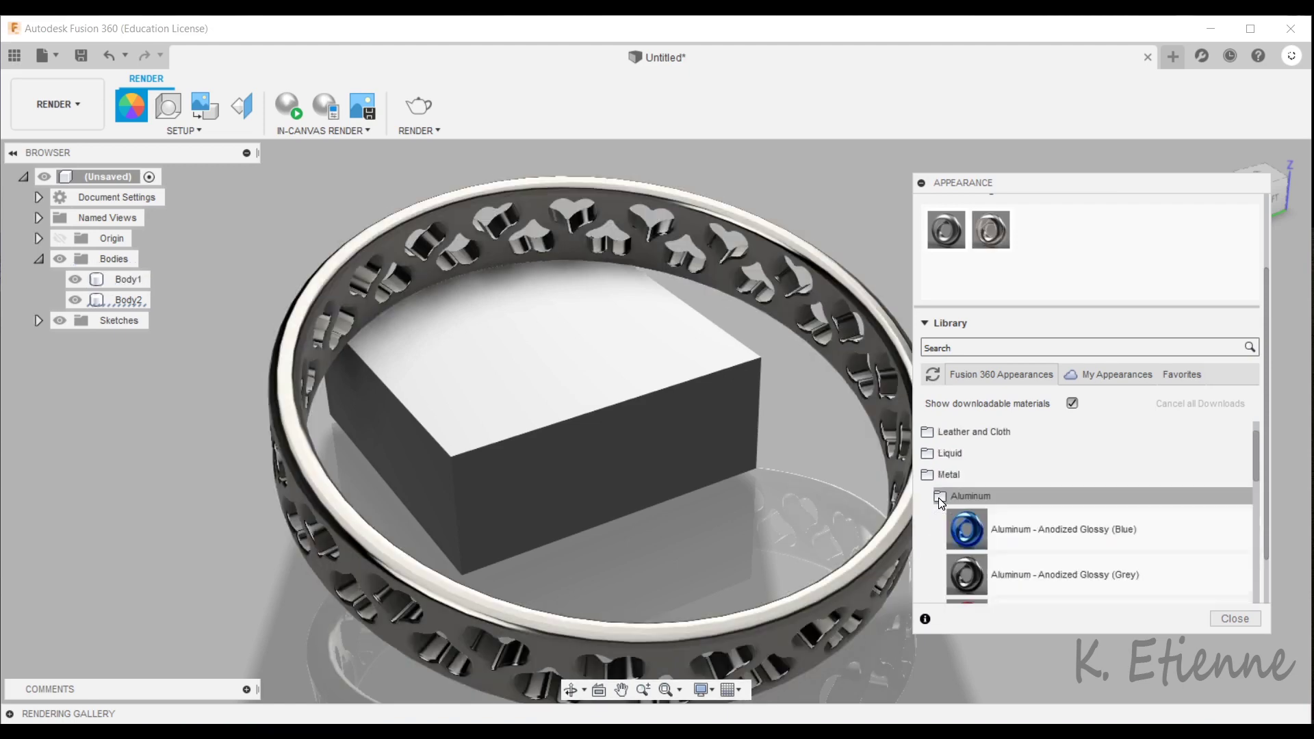
scroll(1032, 507, down, 1)
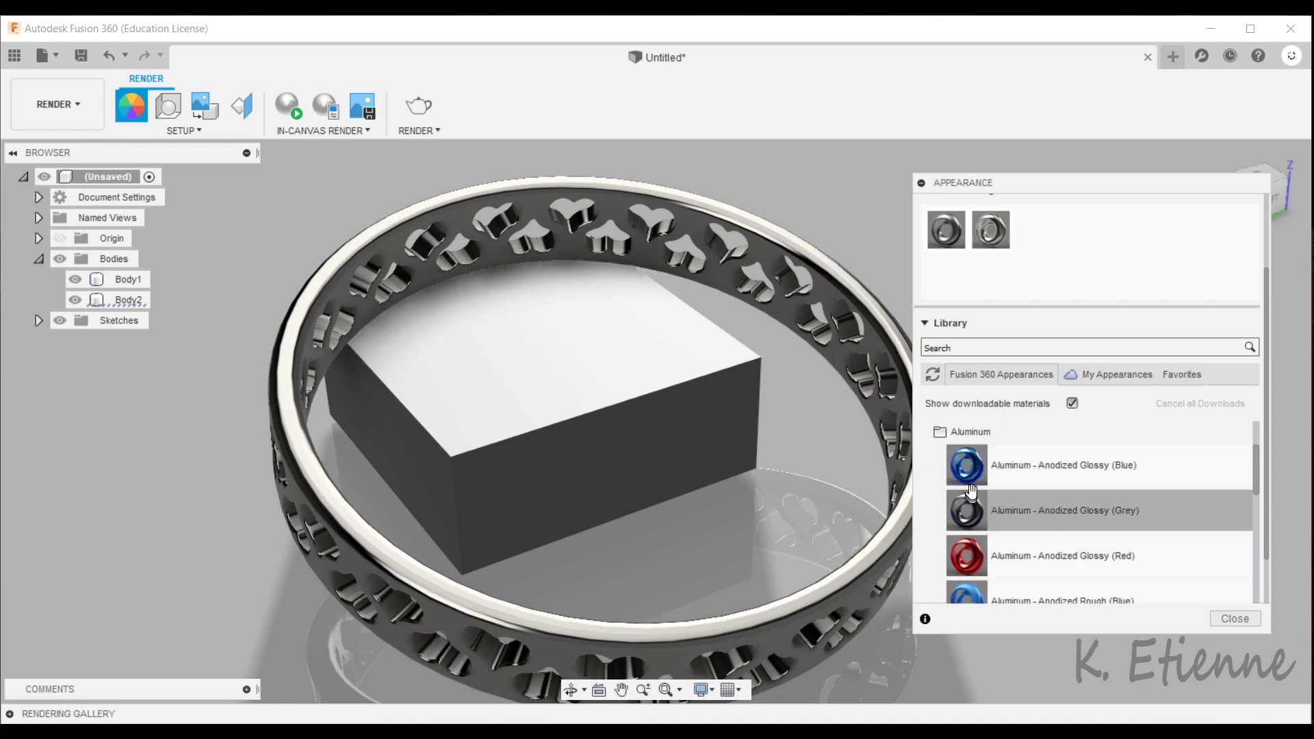
drag(966, 555, 739, 409)
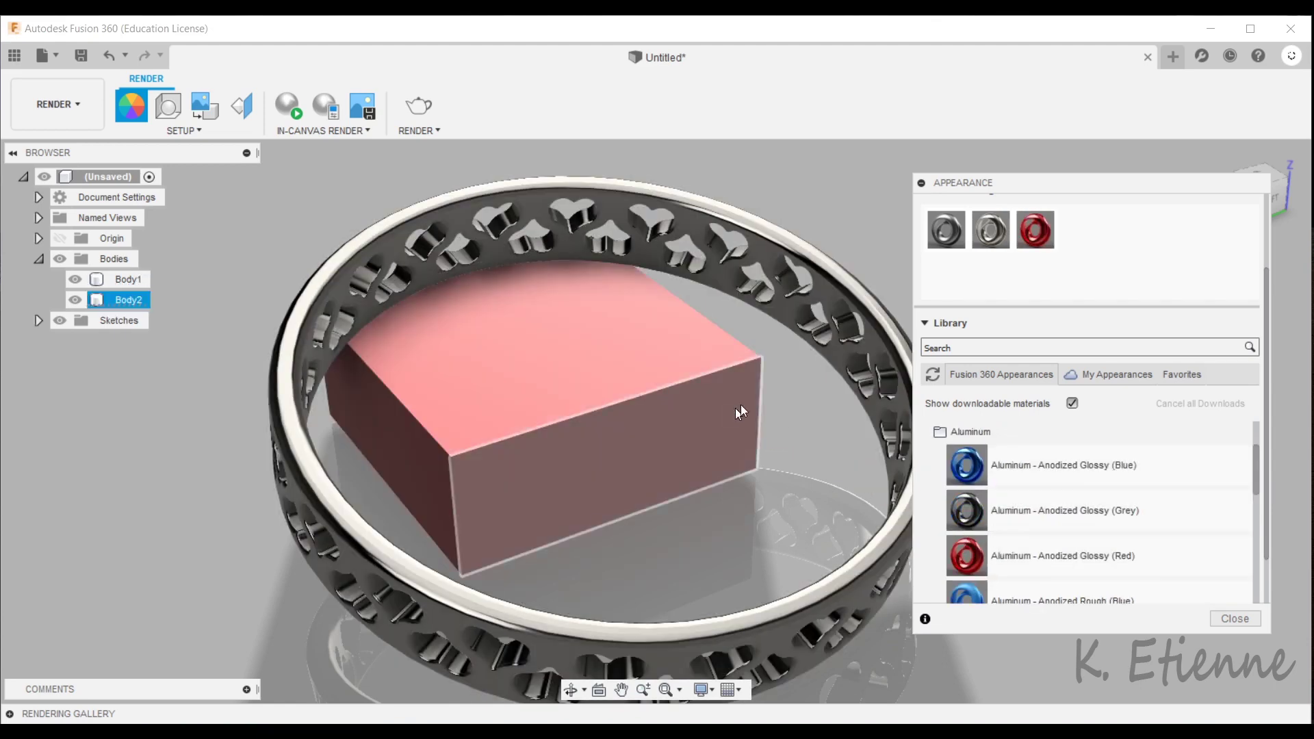
Step: Edit the block's red anodized aluminum appearance, changing its colour to a light orange of RGB 224, 170, 119
right_click(1038, 233)
click(1050, 245)
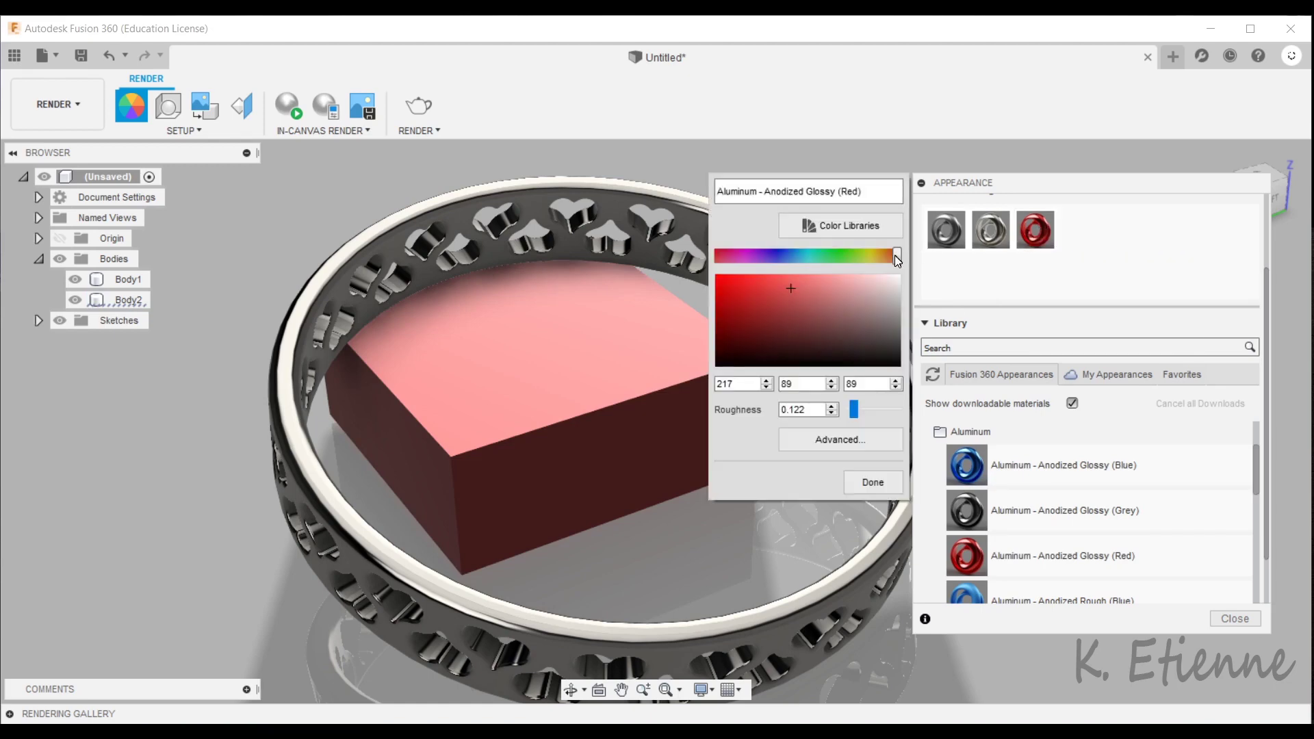
drag(898, 259, 814, 287)
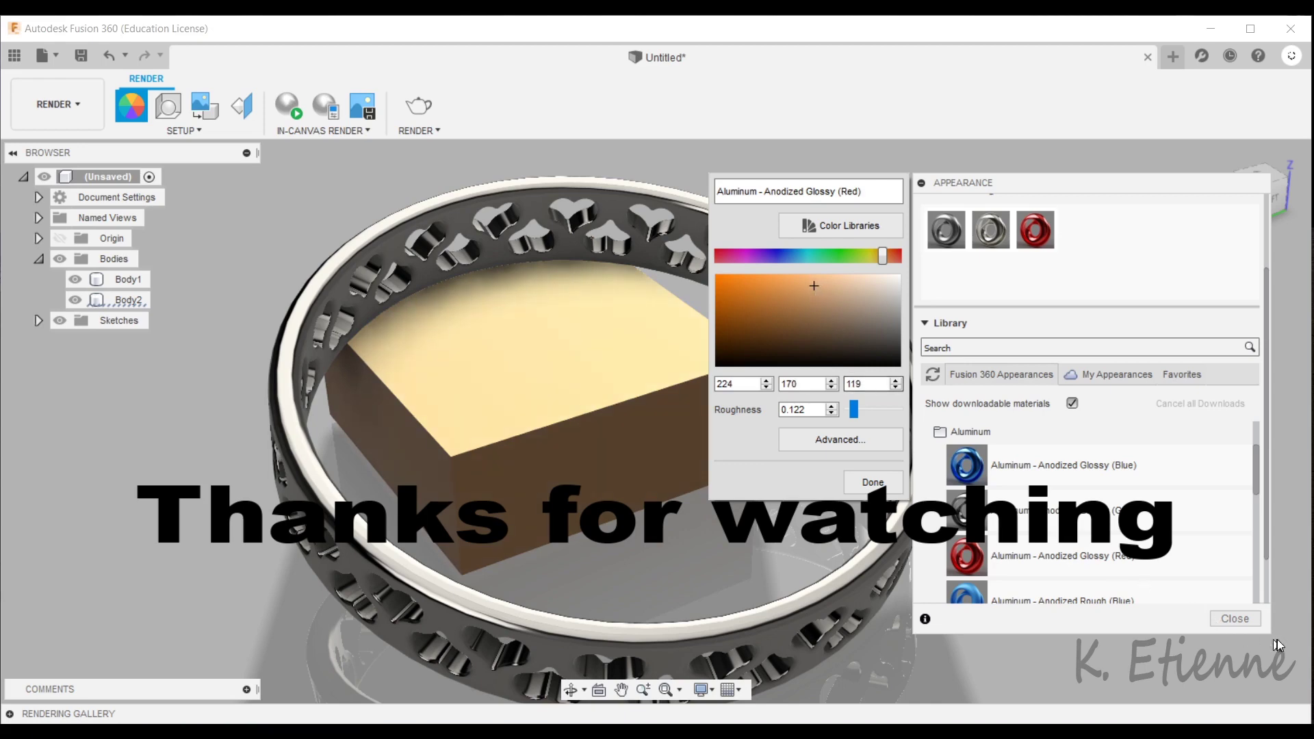